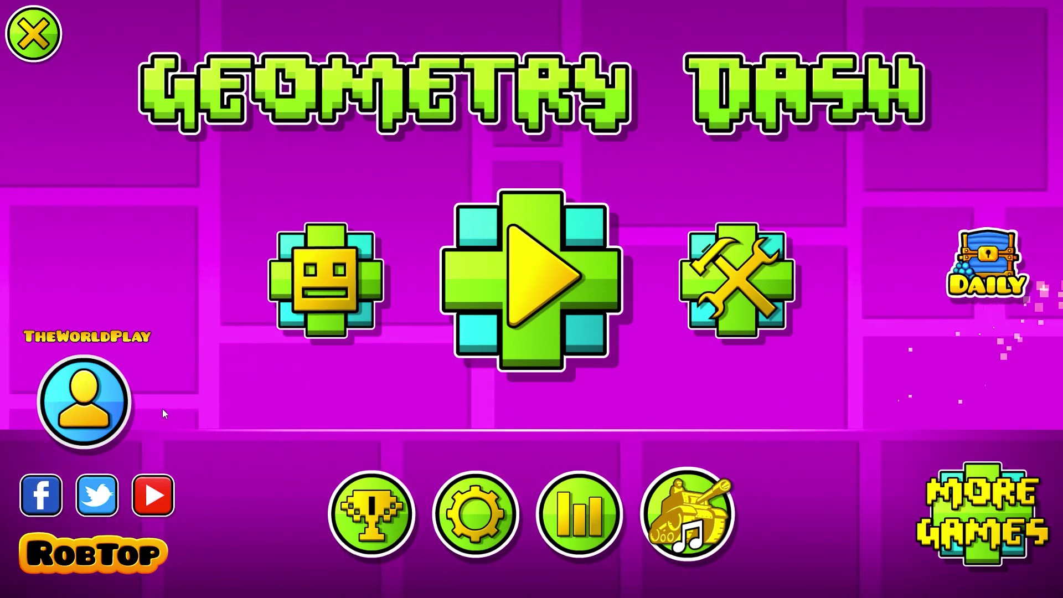
Open the icon kit and look through the pages of player colours
left_click(326, 280)
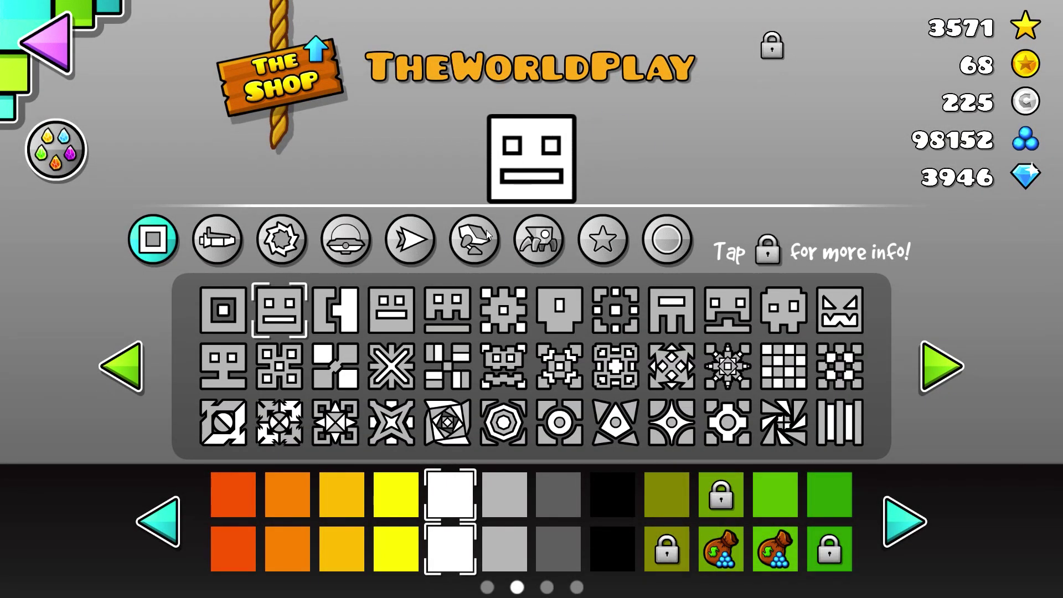
left_click(893, 523)
left_click(892, 521)
left_click(891, 519)
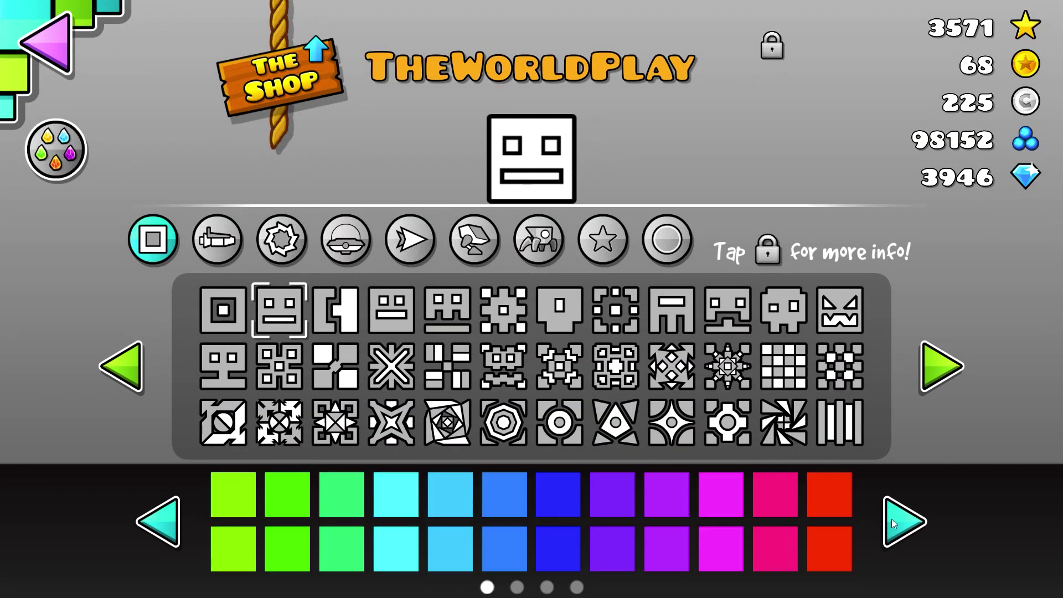
left_click(885, 519)
Try amber and yellow as the cube's two colours and set both back to white
left_click(346, 505)
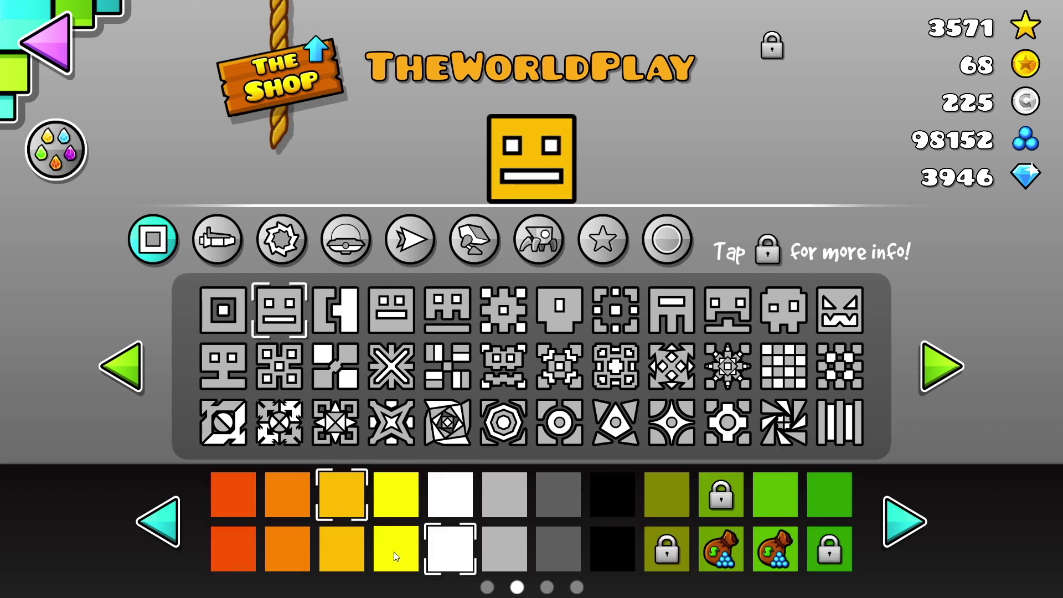
left_click(397, 545)
left_click(457, 509)
left_click(460, 543)
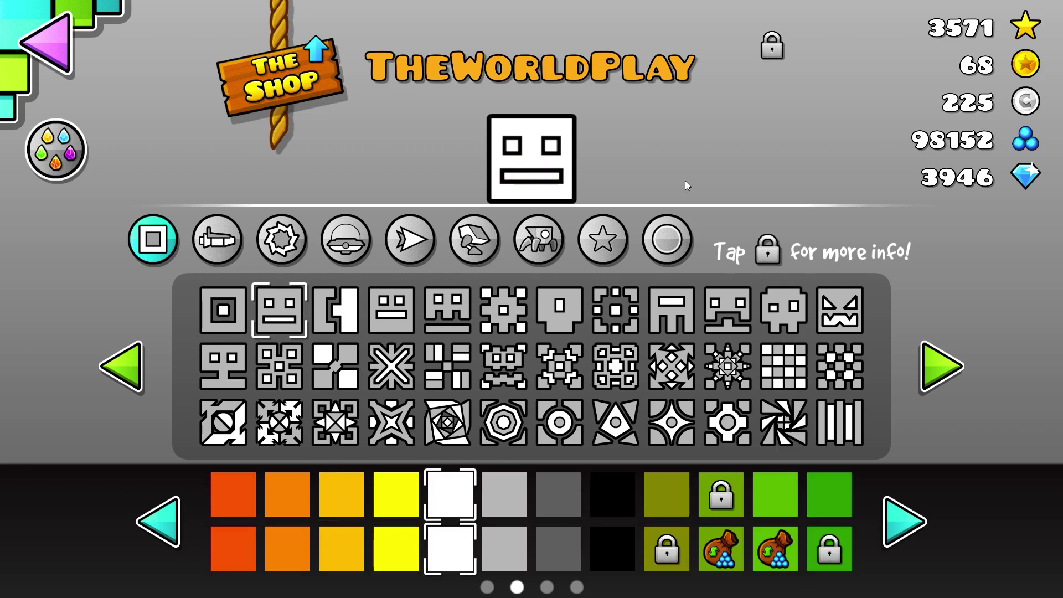
Look at the ship icons in the kit and return to the main menu
left_click(242, 246)
left_click(926, 358)
left_click(35, 23)
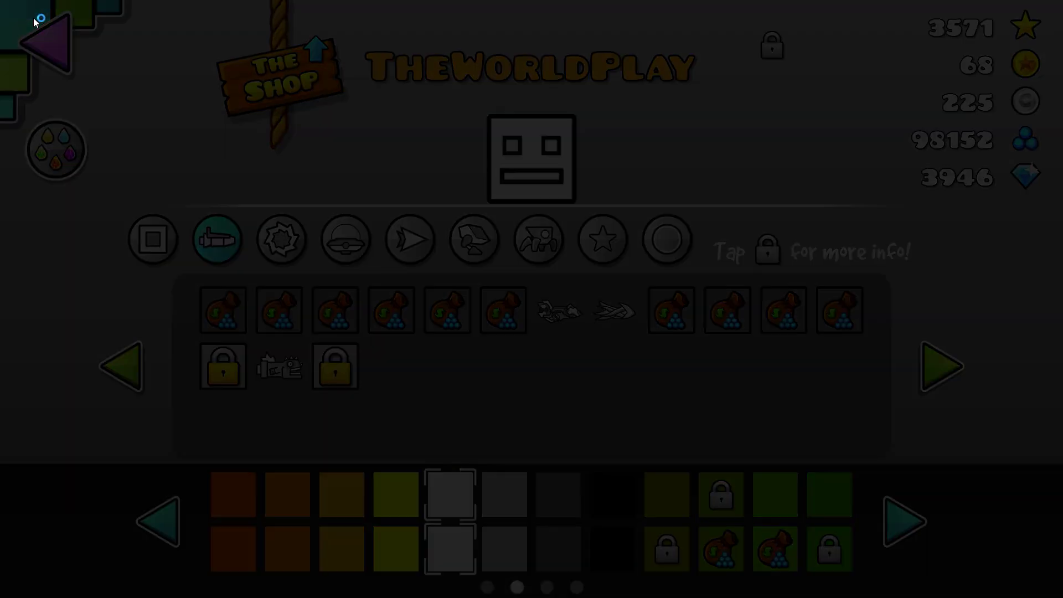
View the main level selection and the creator menu, returning to the main menu each time
left_click(552, 266)
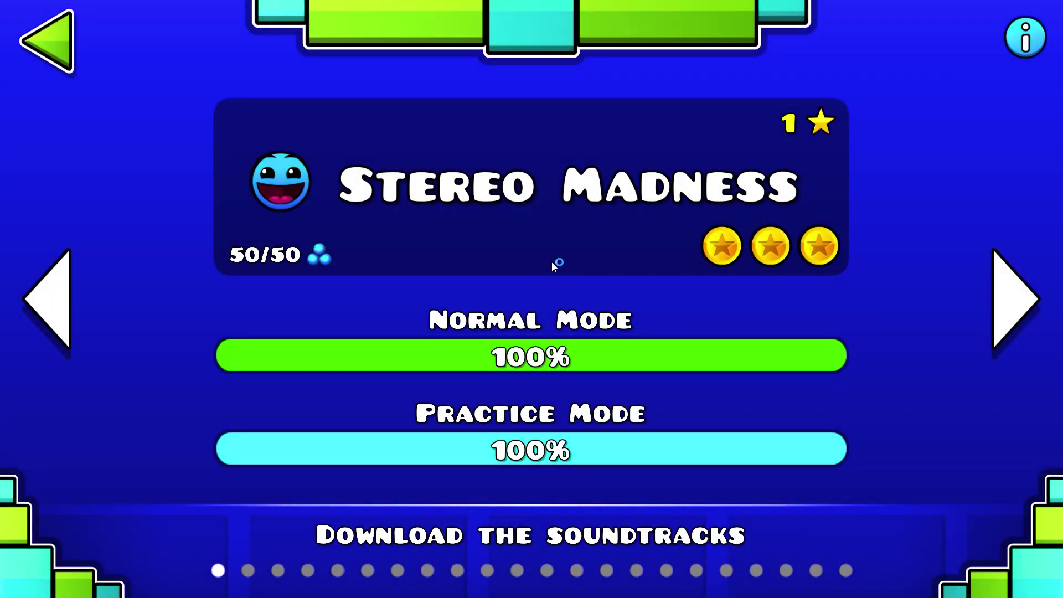
left_click(59, 30)
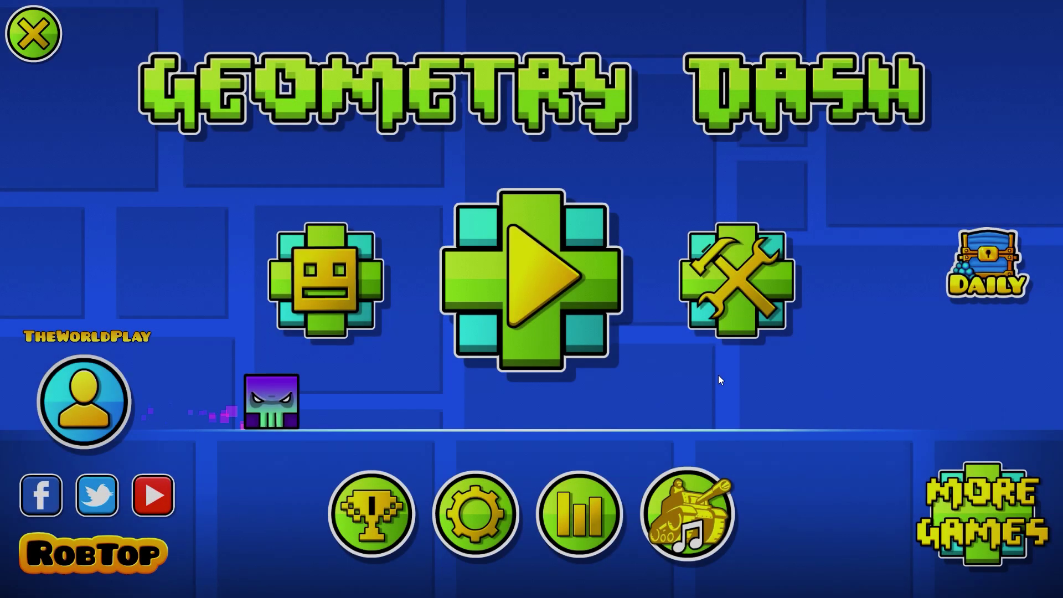
left_click(720, 283)
left_click(46, 36)
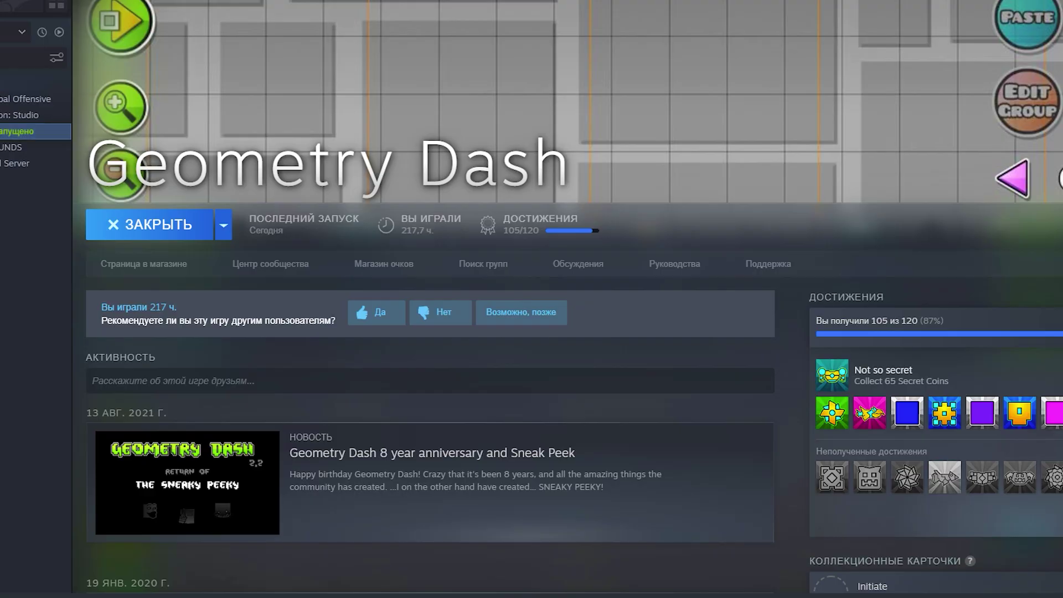
Open the Geometry Dash installation folder through the game's local file properties in Steam
right_click(22, 131)
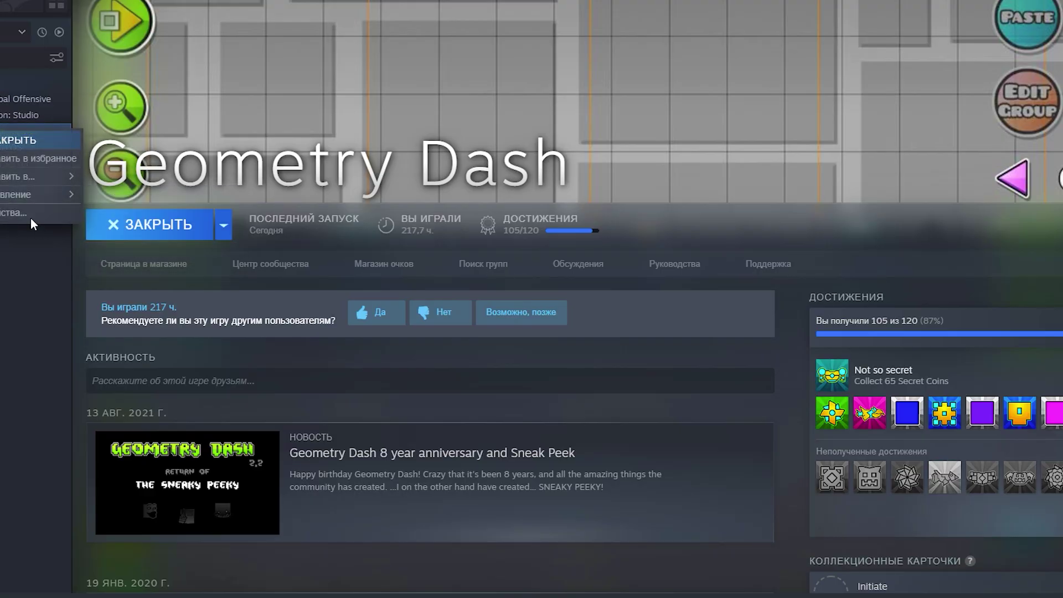
left_click(29, 217)
left_click(323, 189)
left_click(346, 210)
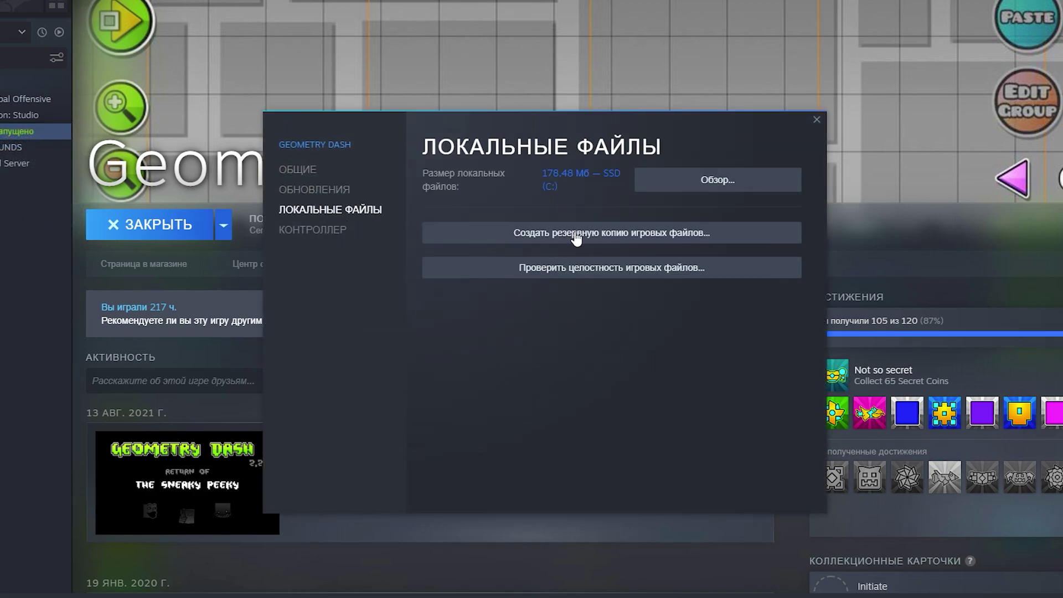
left_click(679, 176)
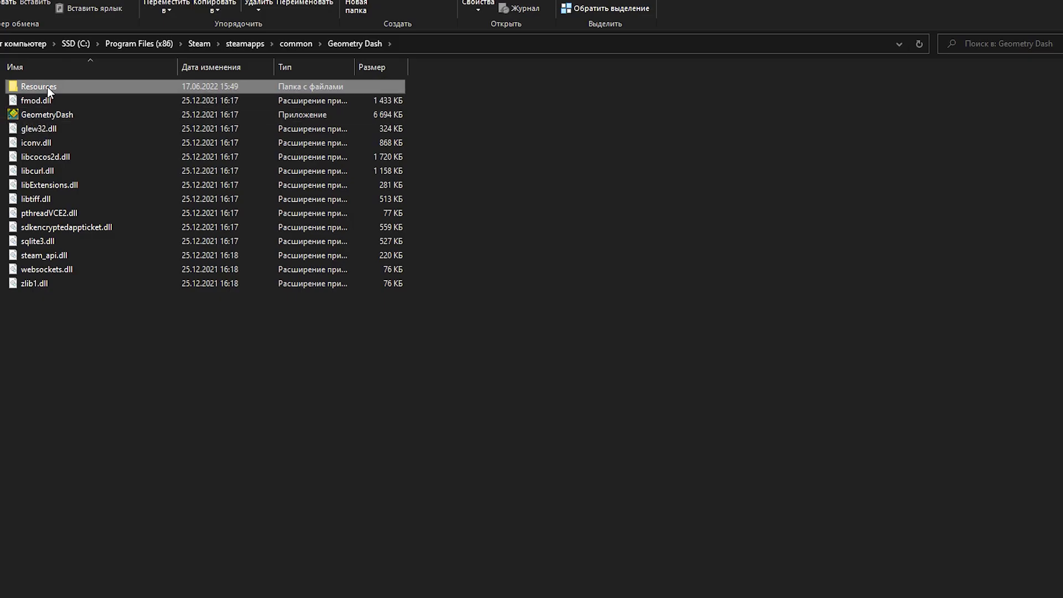
Open the Resources folder and search it for "GAMESHEET"
double_click(48, 90)
type("GAMESHEET")
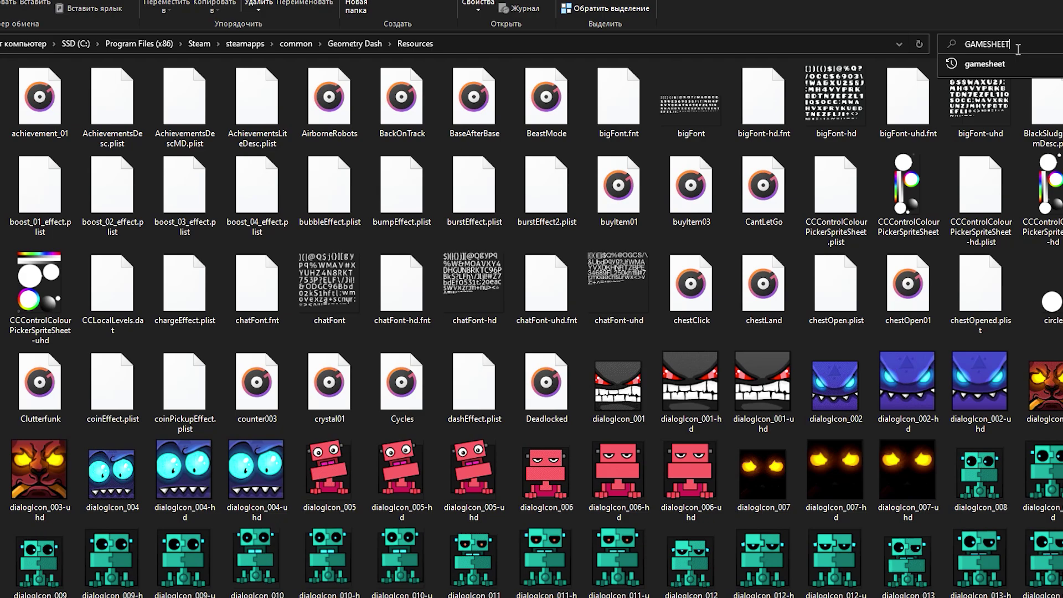
key("Return")
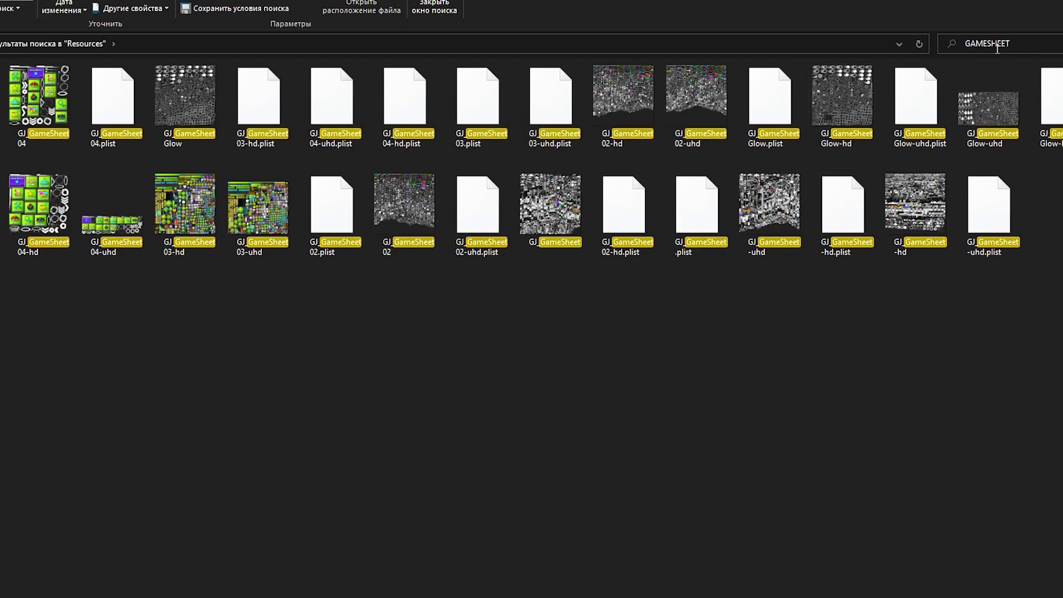
left_click(999, 46)
left_click(1059, 247)
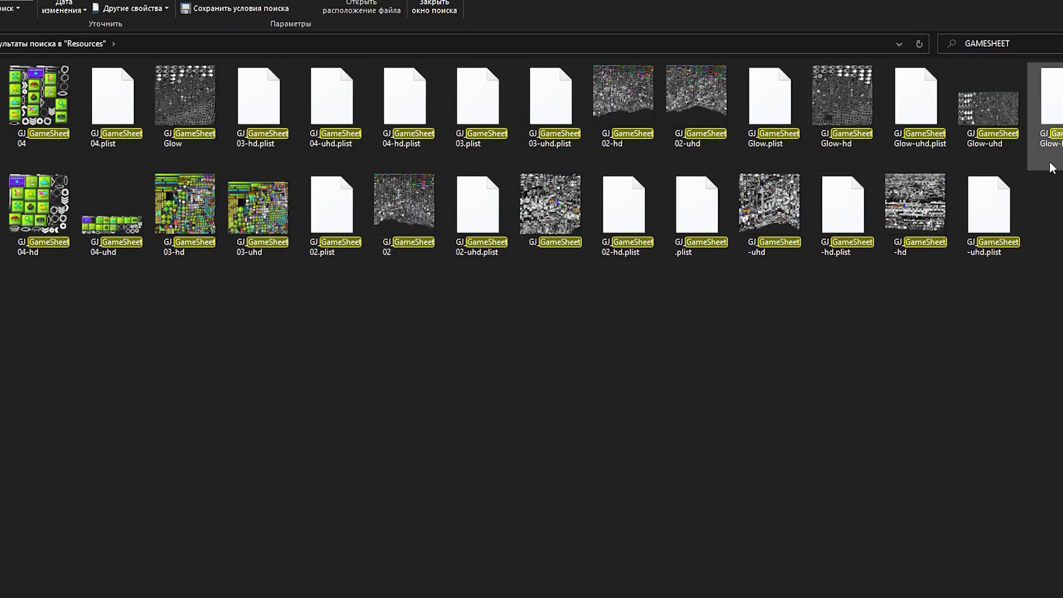
View the GJ_GameSheet03-uhd image and close it again
left_click(248, 244)
double_click(248, 240)
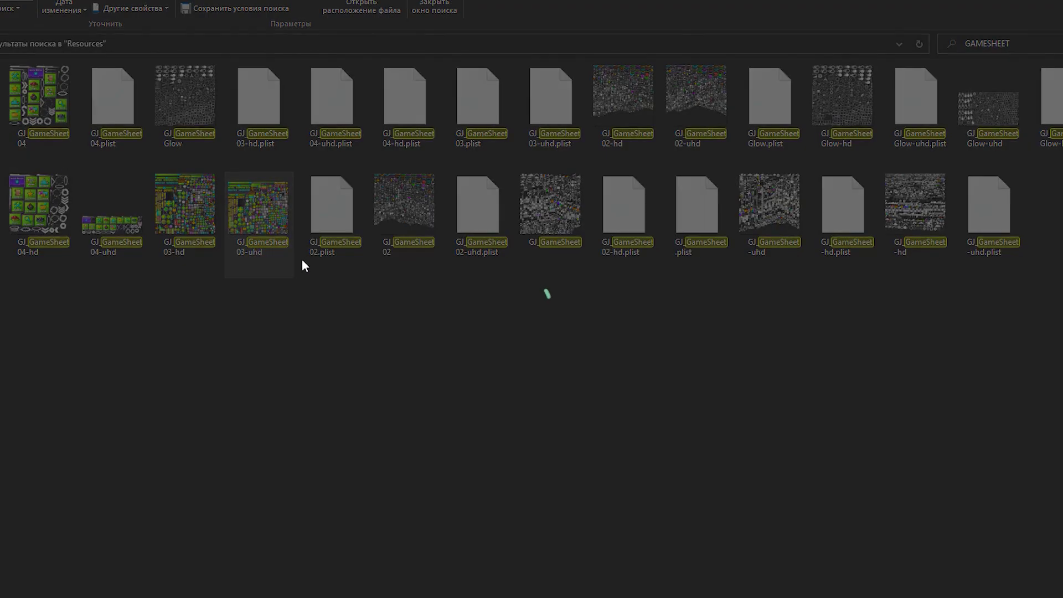
left_click(1014, 35)
Open GJ_GameSheet03-uhd.png in Photoshop, leaving its colour profile unmanaged
right_click(280, 239)
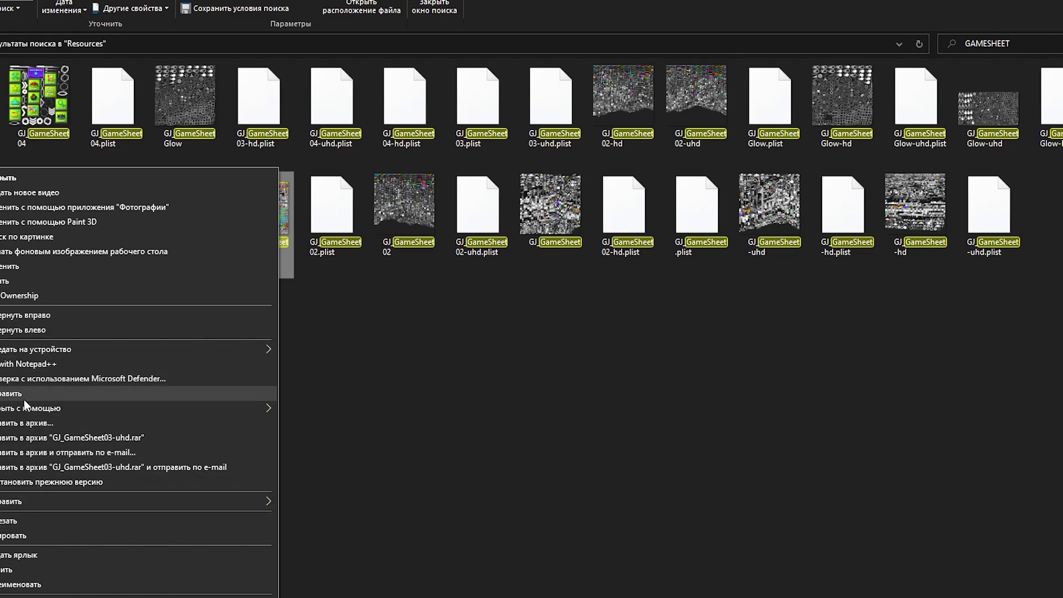
mouse_move(52, 407)
left_click(313, 412)
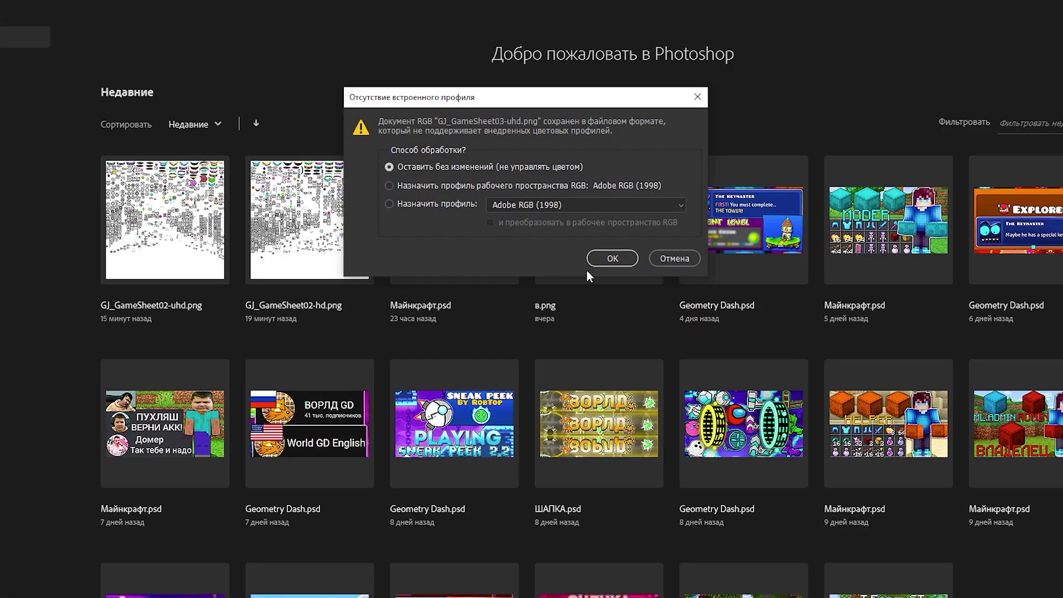
left_click(613, 259)
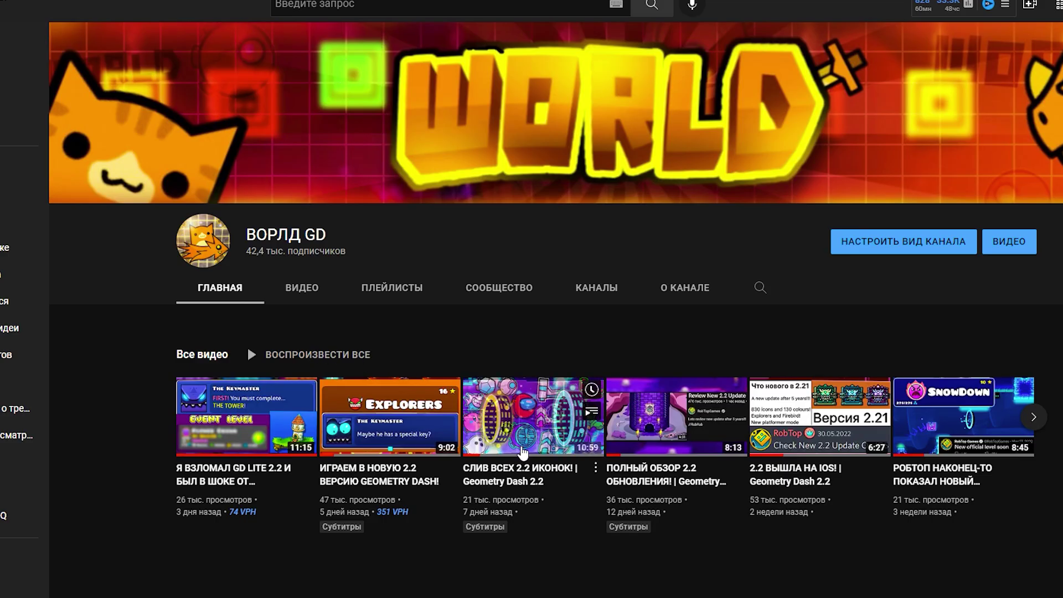
Open the YouTube video about all the leaked 2.2 icons and look further down its page
left_click(522, 453)
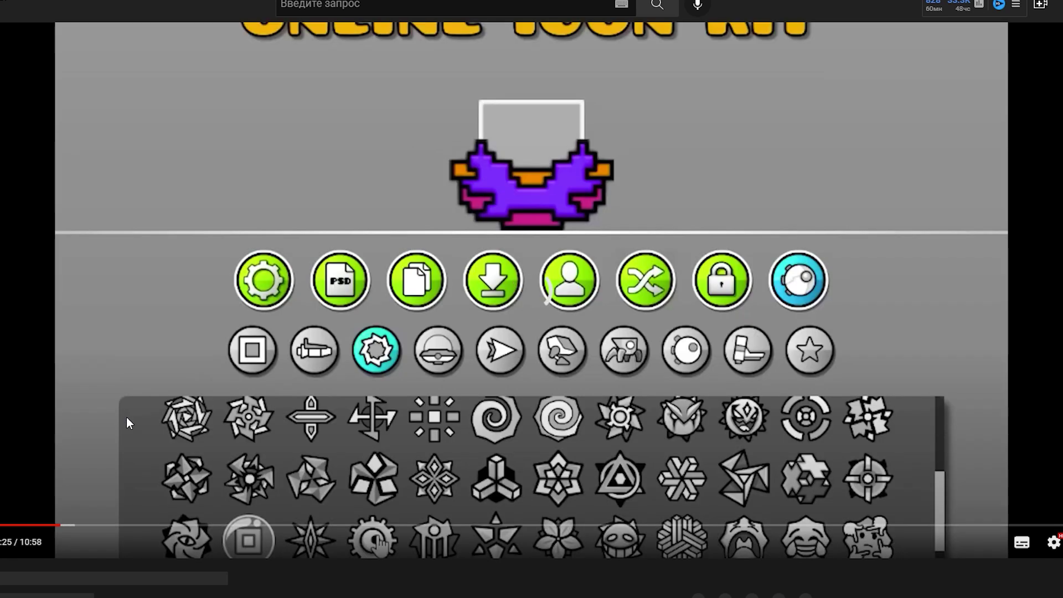
scroll(126, 417, "down", 5)
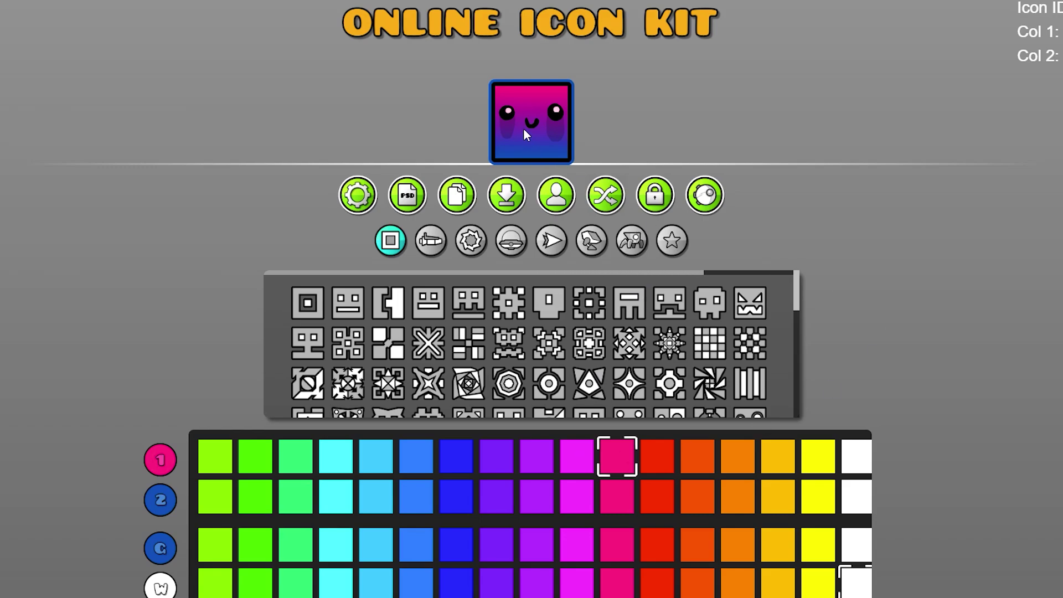
Make the cube white in the Online Icon Kit and show the 2.2 icons at the end of the list
left_click(858, 537)
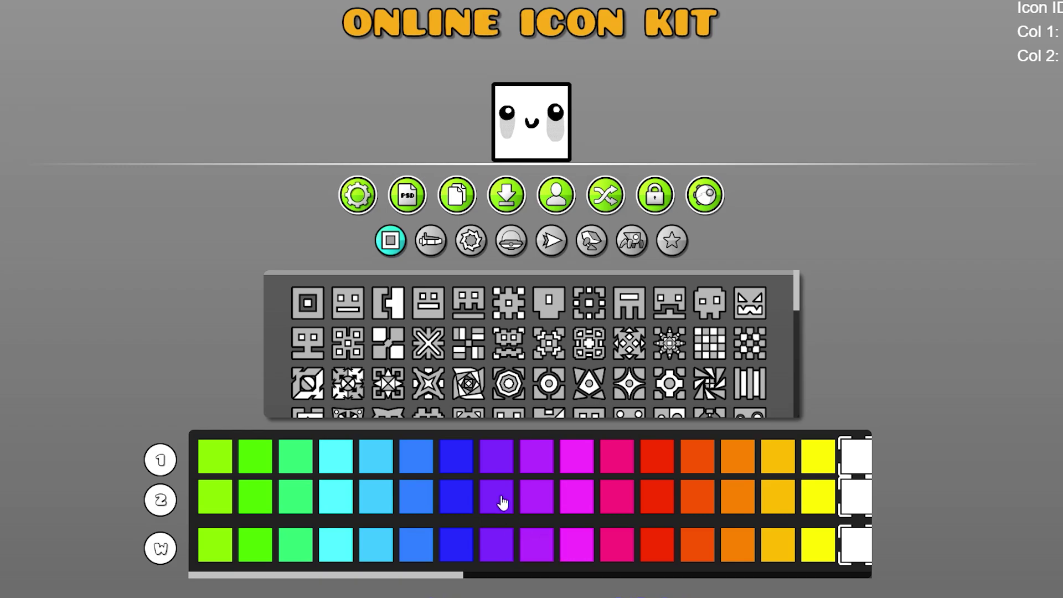
scroll(680, 386, "down", 10)
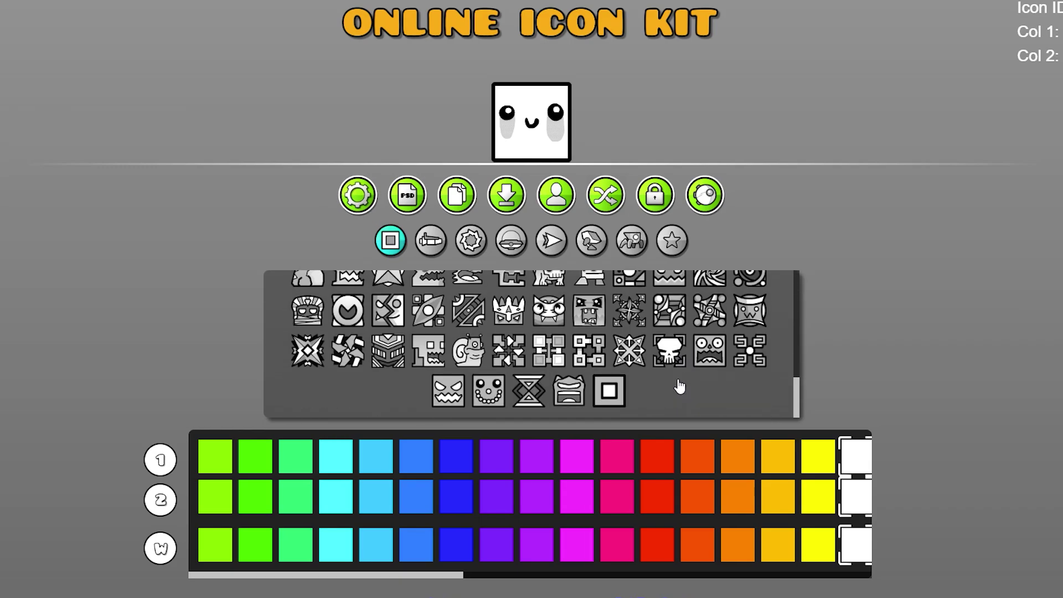
left_click(701, 199)
Preview the plain square cube and look through the full list of cube icons for other designs
left_click(471, 415)
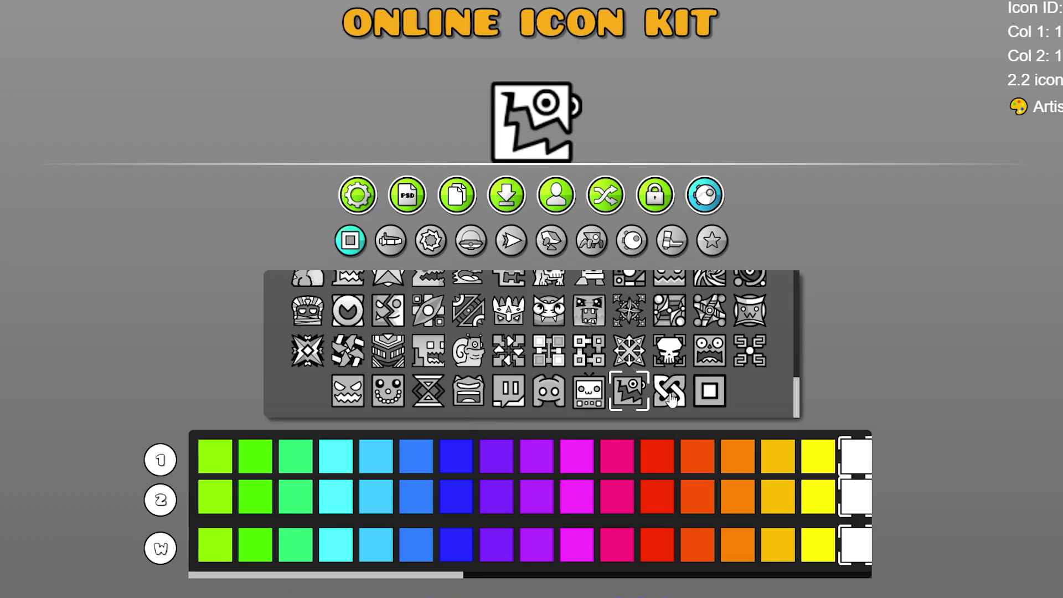
left_click(697, 394)
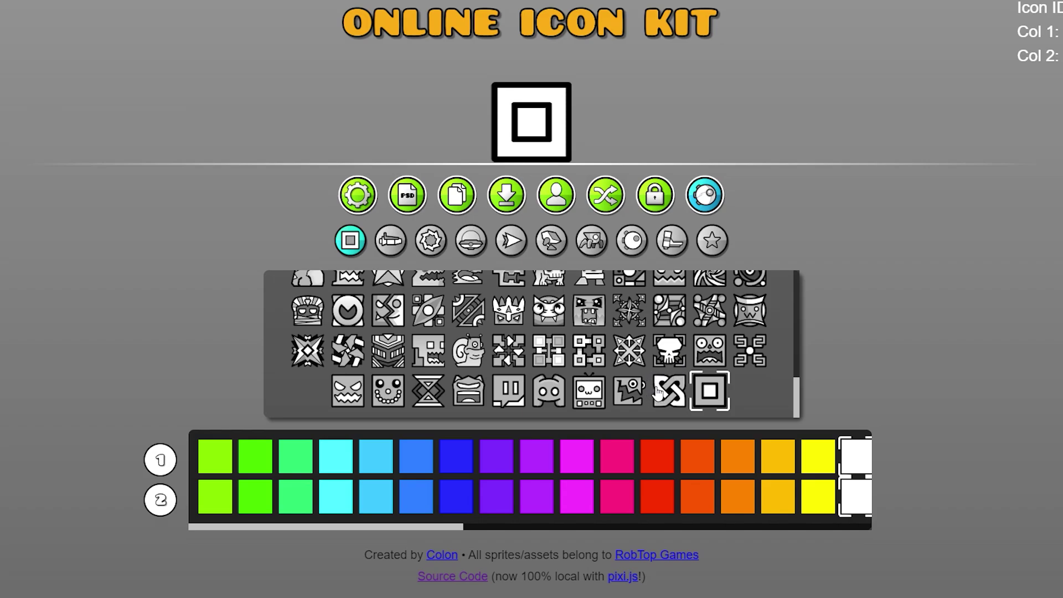
scroll(602, 400, "up", 1)
scroll(545, 399, "down", 1)
scroll(611, 347, "up", 5)
scroll(666, 367, "down", 2)
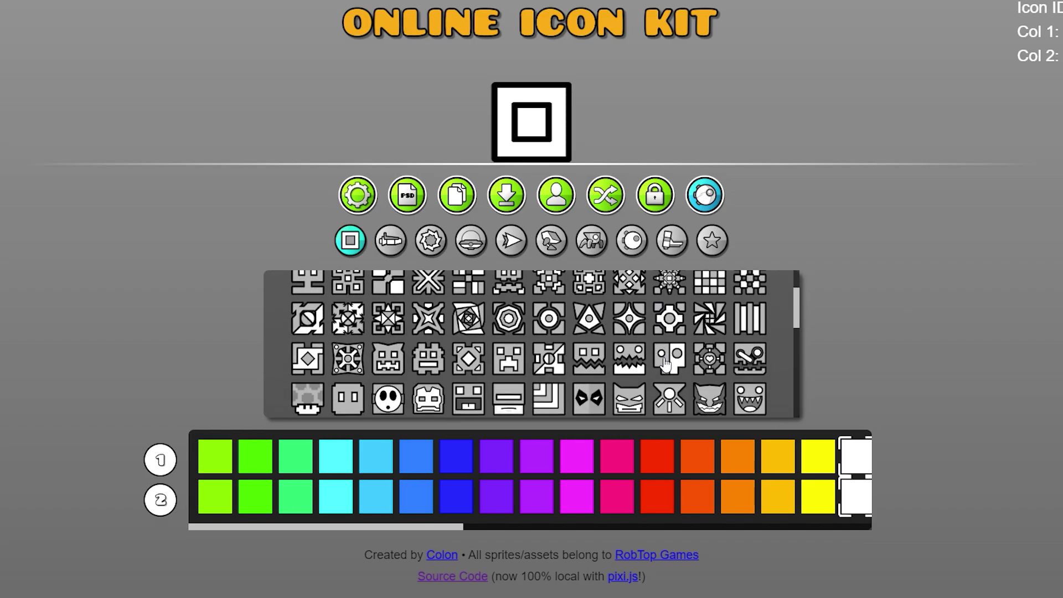
scroll(665, 367, "down", 4)
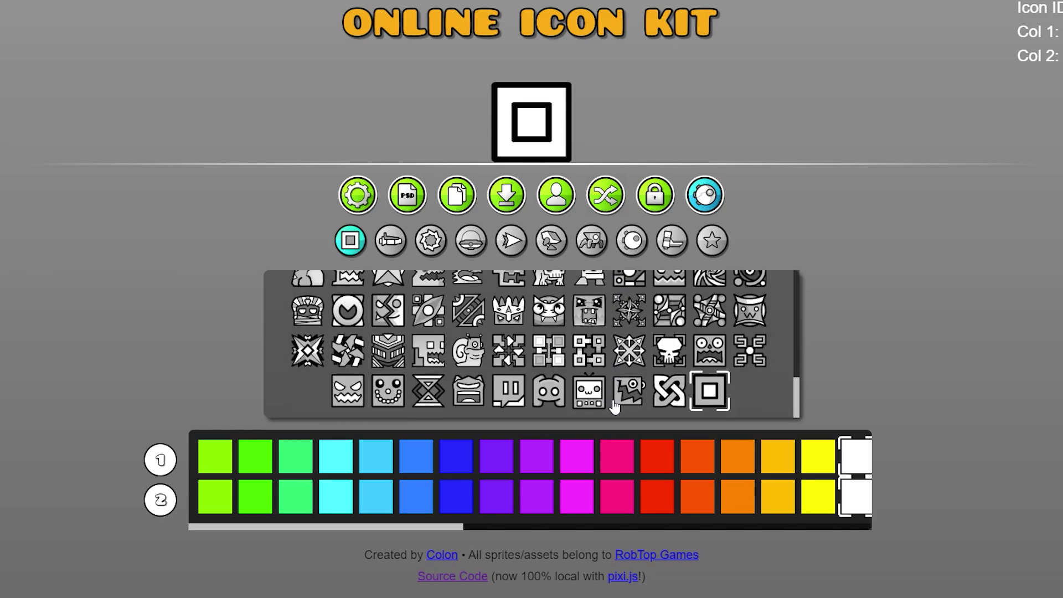
Preview the last cubes in the list, including the TV, Discord, Twitch and one-eyed creature designs
left_click(596, 398)
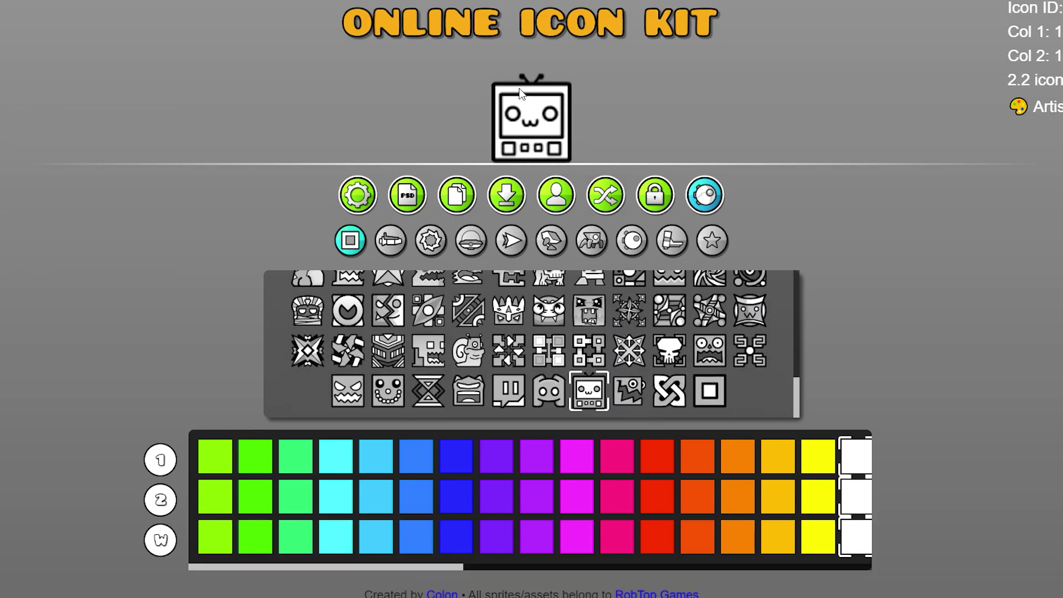
left_click(727, 353)
left_click(745, 358)
left_click(630, 394)
left_click(557, 394)
left_click(503, 395)
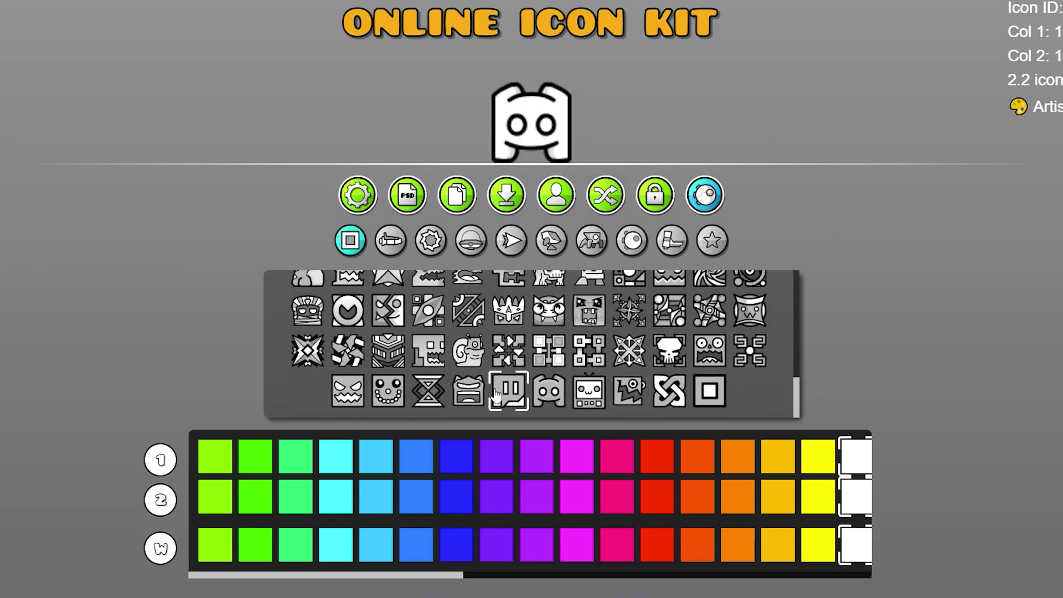
left_click(428, 390)
left_click(387, 390)
left_click(586, 396)
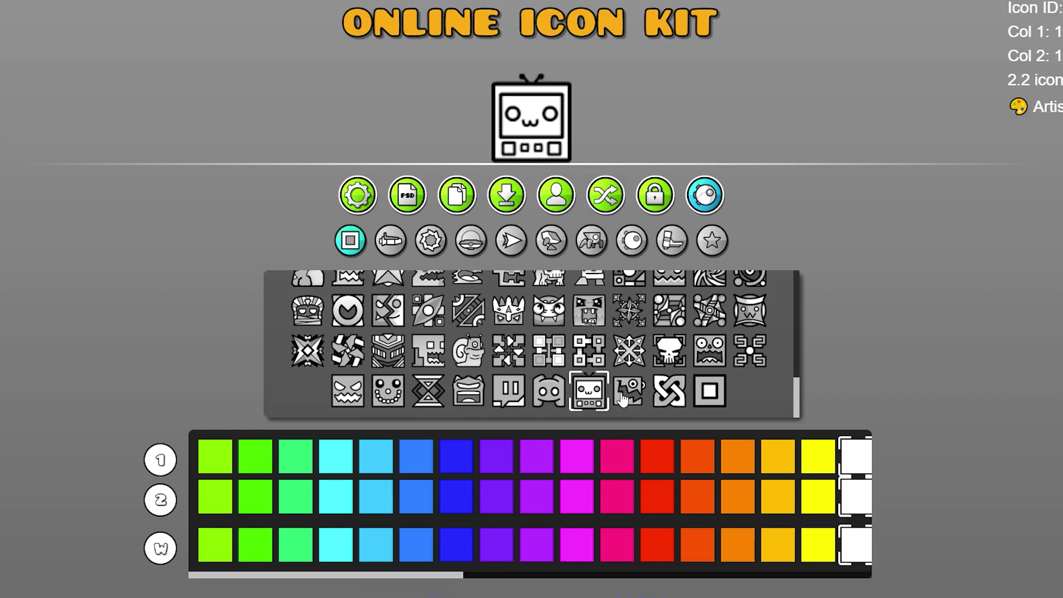
left_click(622, 398)
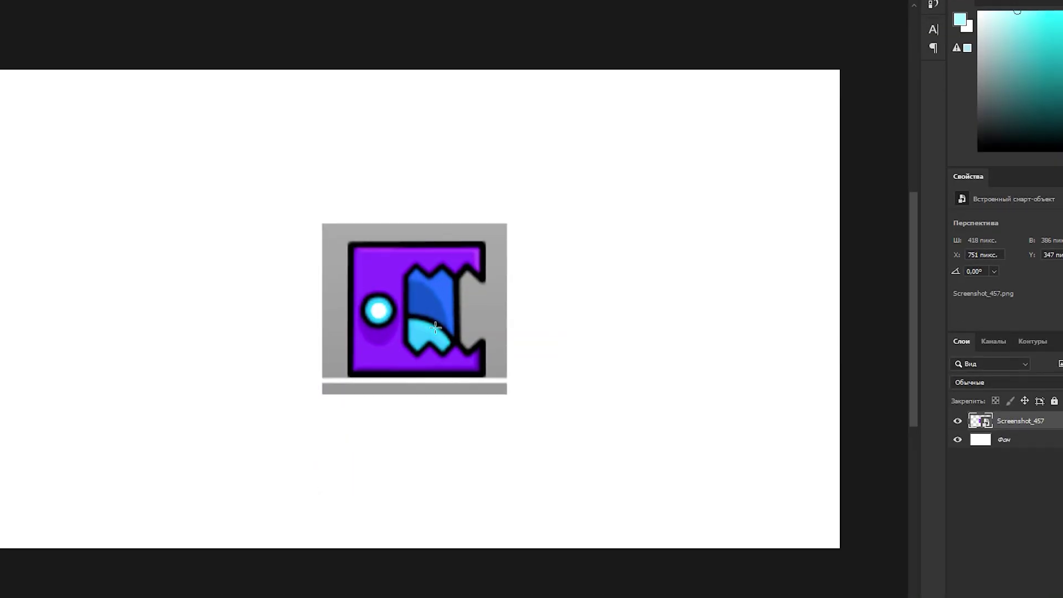
scroll(422, 307, "up", 9)
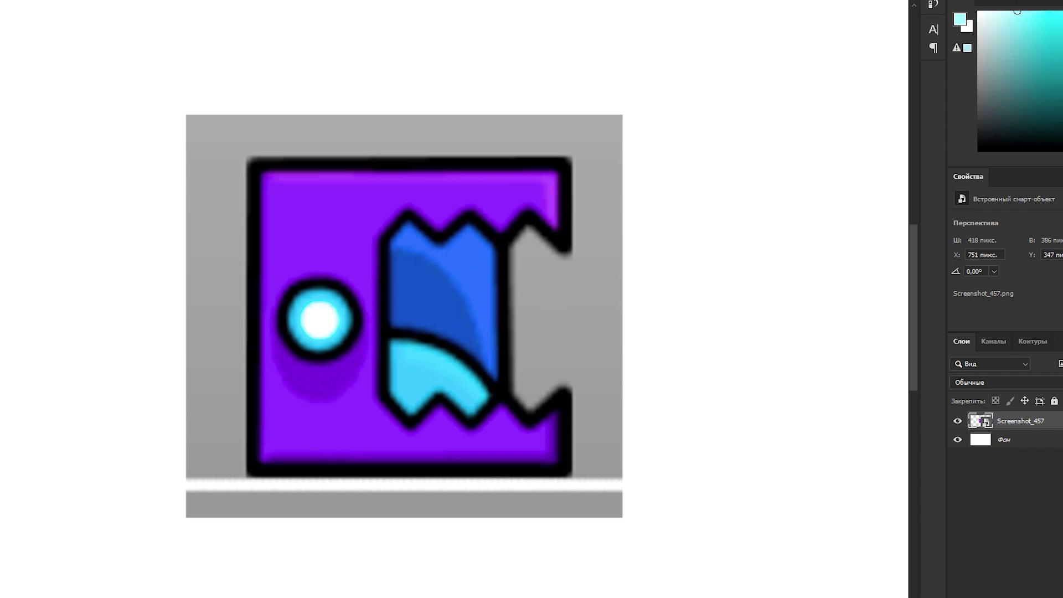
scroll(237, 137, "up", 2)
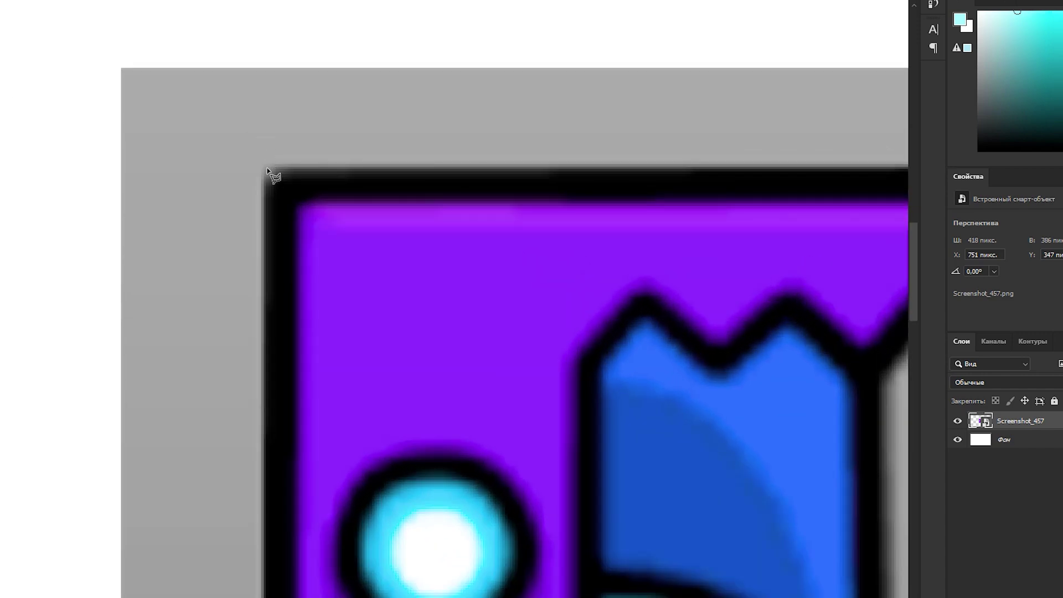
scroll(266, 169, "down", 4)
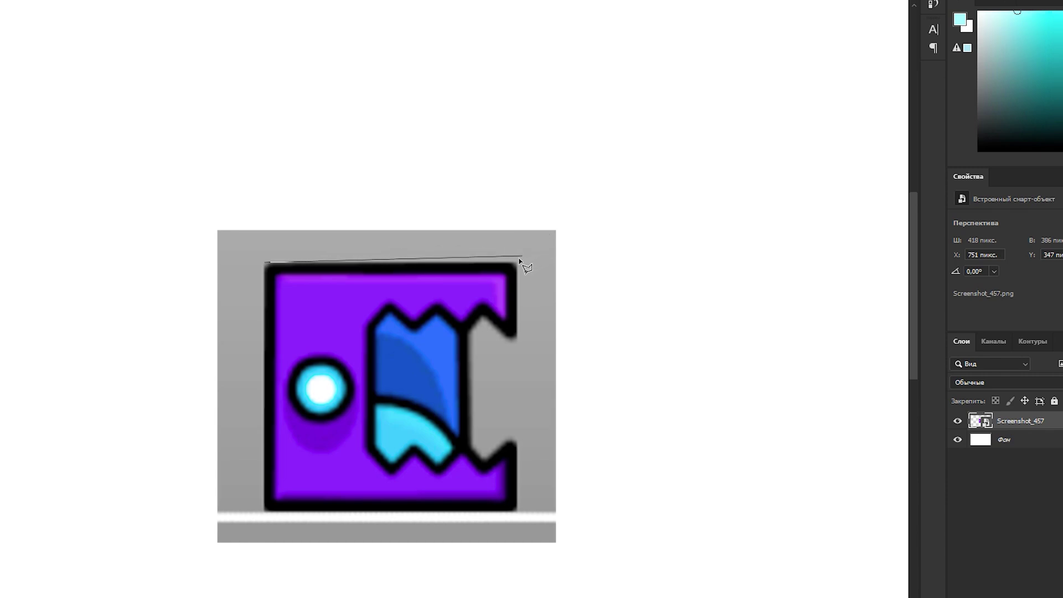
right_click(479, 292)
left_click(500, 300)
Select the grey background around the purple cube with the Magic Wand, rasterize the Screenshot_457 layer, delete the background and deselect
right_click(1, 58)
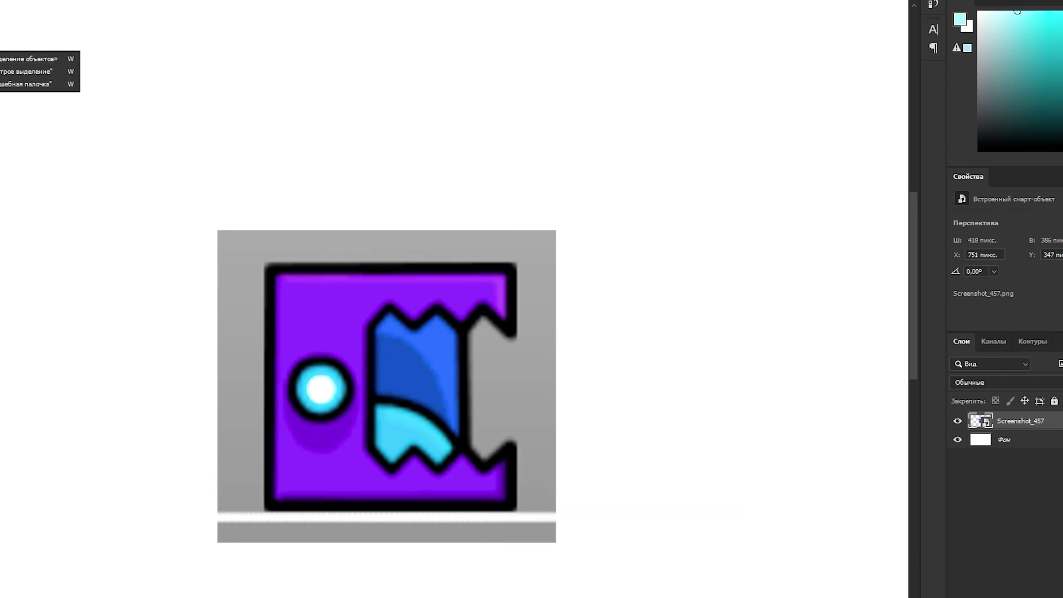
left_click(17, 84)
left_click(448, 256)
right_click(1033, 414)
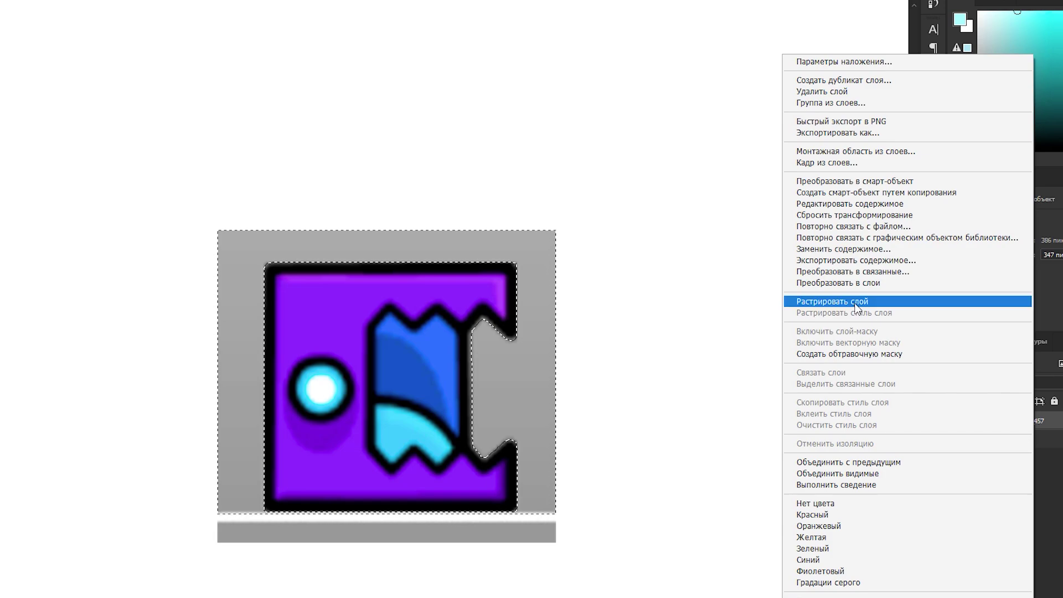
left_click(855, 302)
key("Delete")
right_click(477, 337)
left_click(522, 205)
Delete the grey strip and the leftover thin lines beneath the cube, clearing each selection
left_click(515, 537)
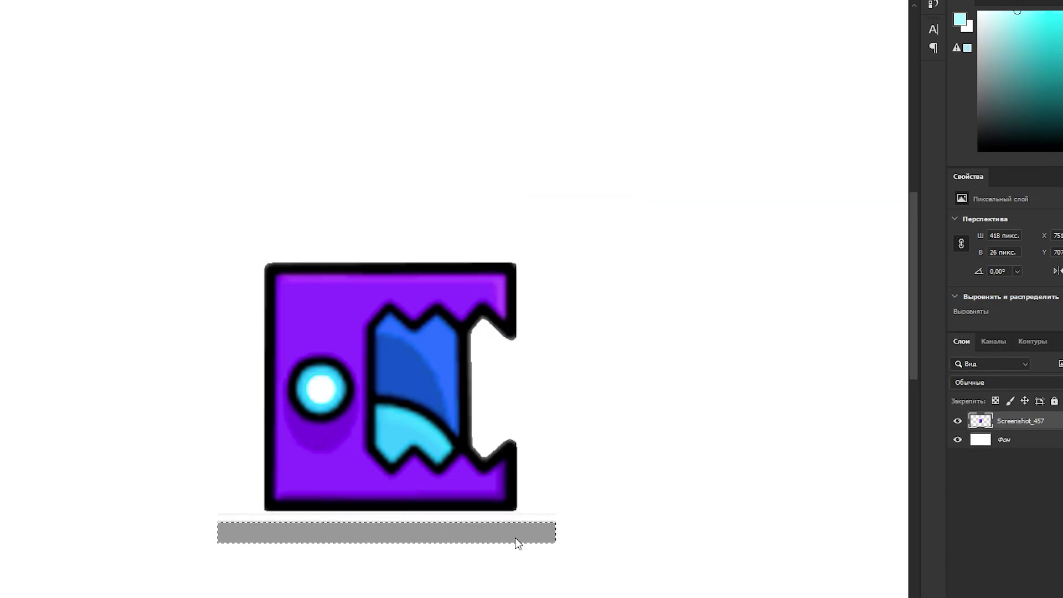
key("Delete")
right_click(516, 537)
left_click(567, 407)
scroll(442, 549, "up", 3)
scroll(442, 549, "down", 1)
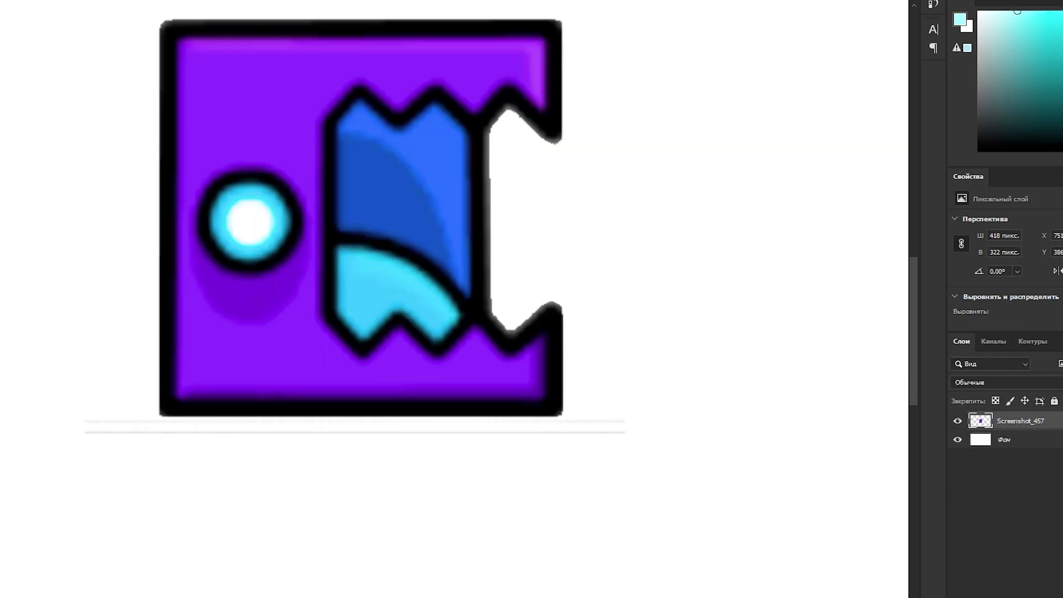
left_click_drag(20, 549, 724, 417)
key("Delete")
right_click(543, 443)
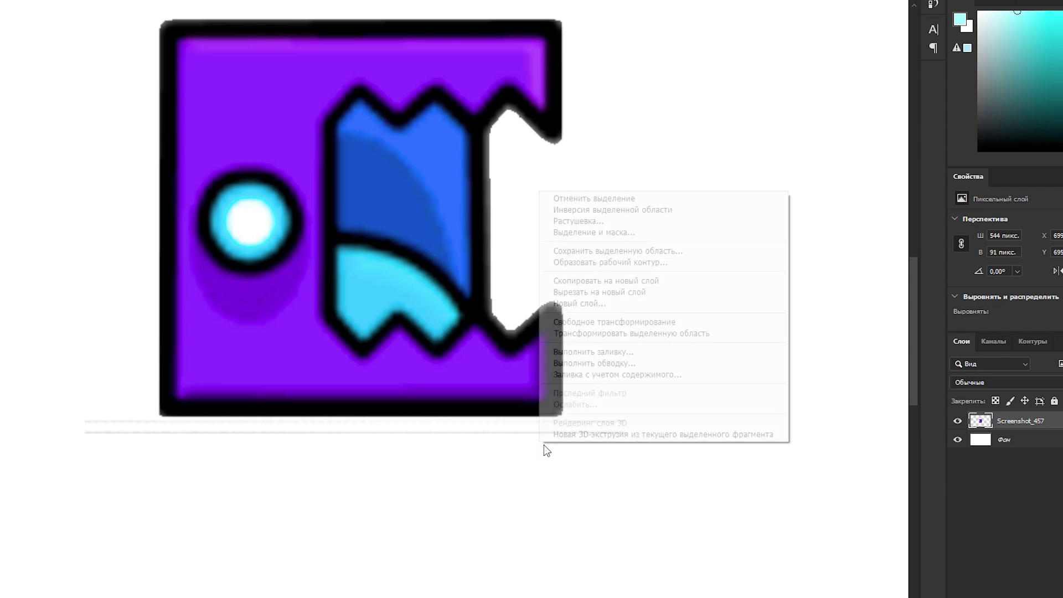
left_click(587, 198)
Trim the faint grey fringe from the cube's outline by deleting a Magic Wand selection around it, and deselect
scroll(438, 256, "up", 2)
scroll(439, 255, "up", 1)
scroll(507, 386, "up", 5)
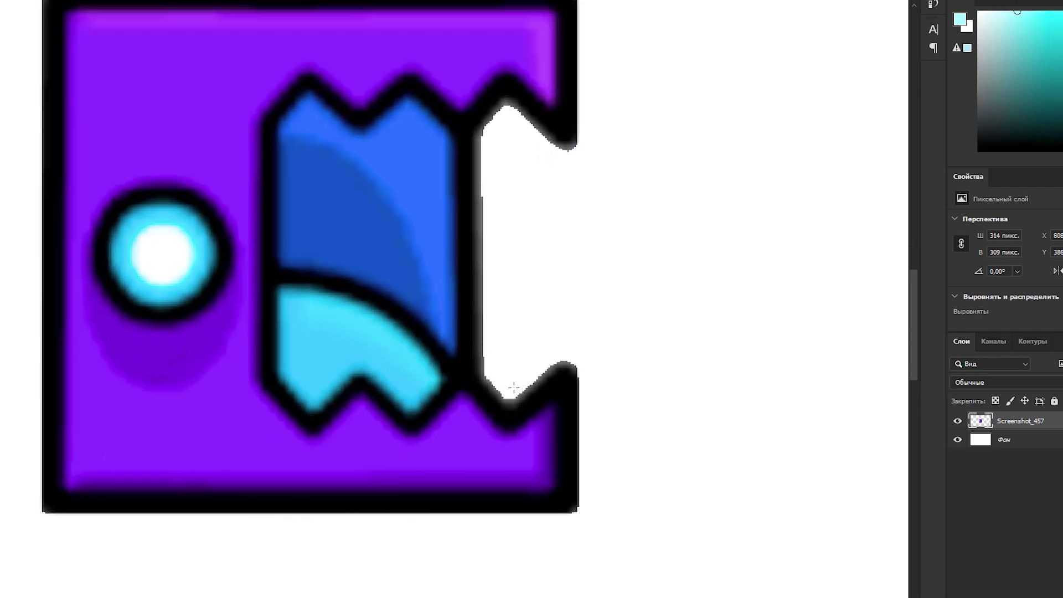
scroll(501, 249, "down", 3)
scroll(502, 249, "up", 5)
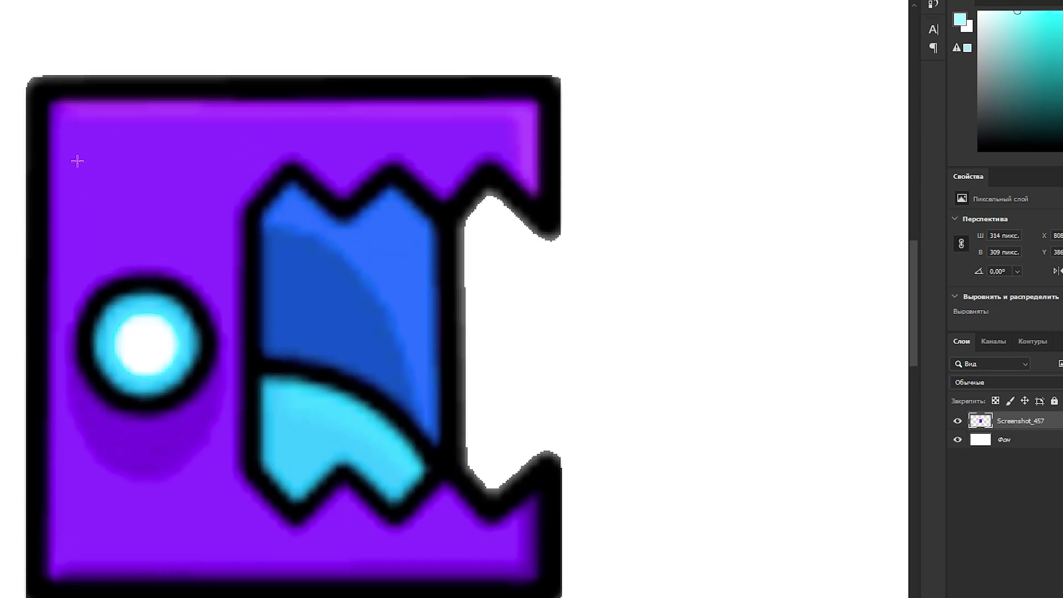
left_click(520, 350)
right_click(458, 356)
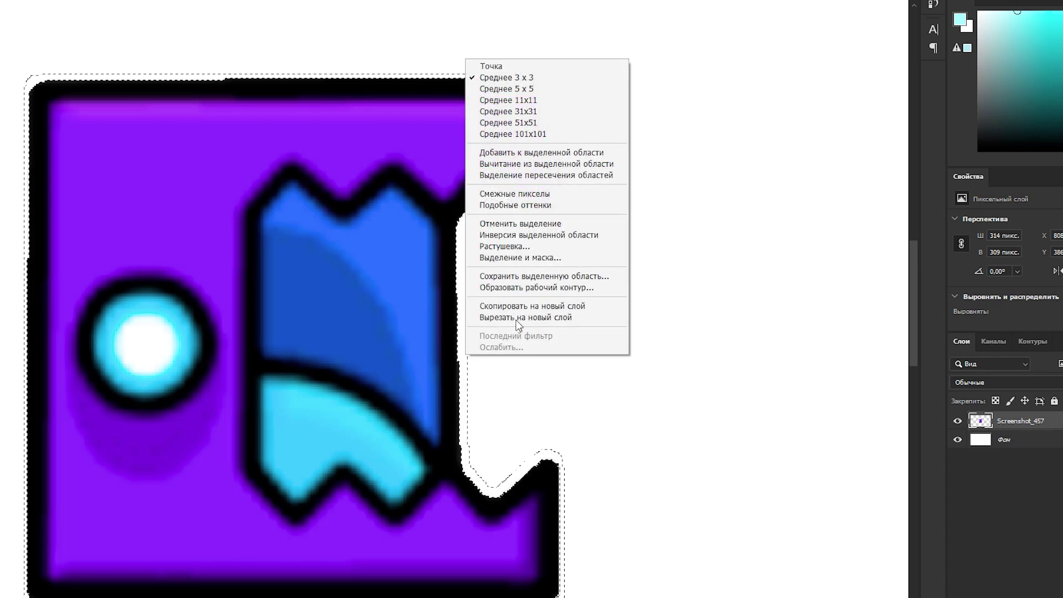
left_click(531, 223)
scroll(523, 314, "down", 3)
scroll(523, 313, "down", 5)
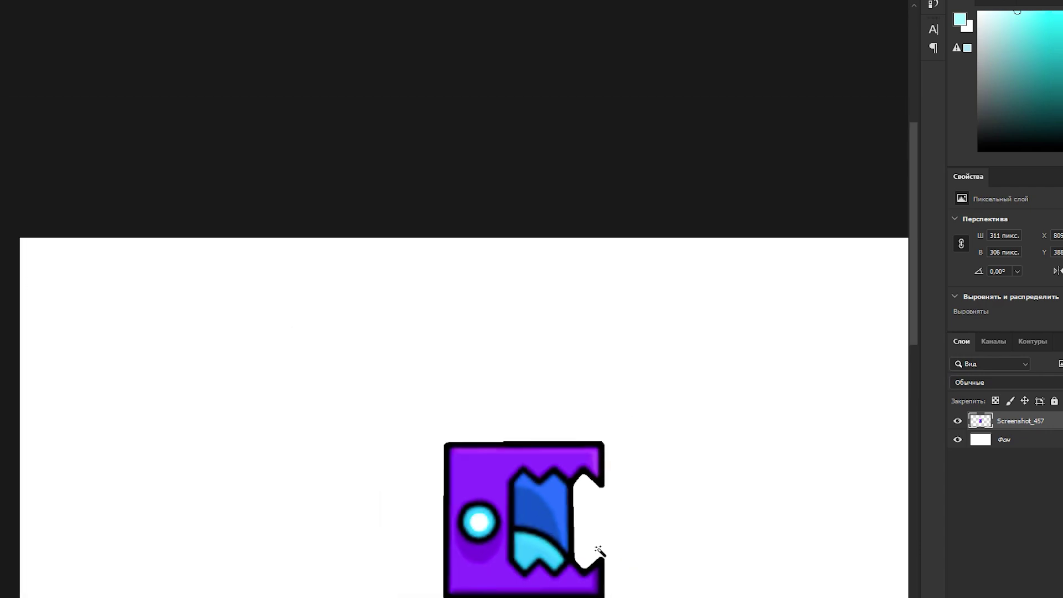
scroll(799, 510, "down", 1)
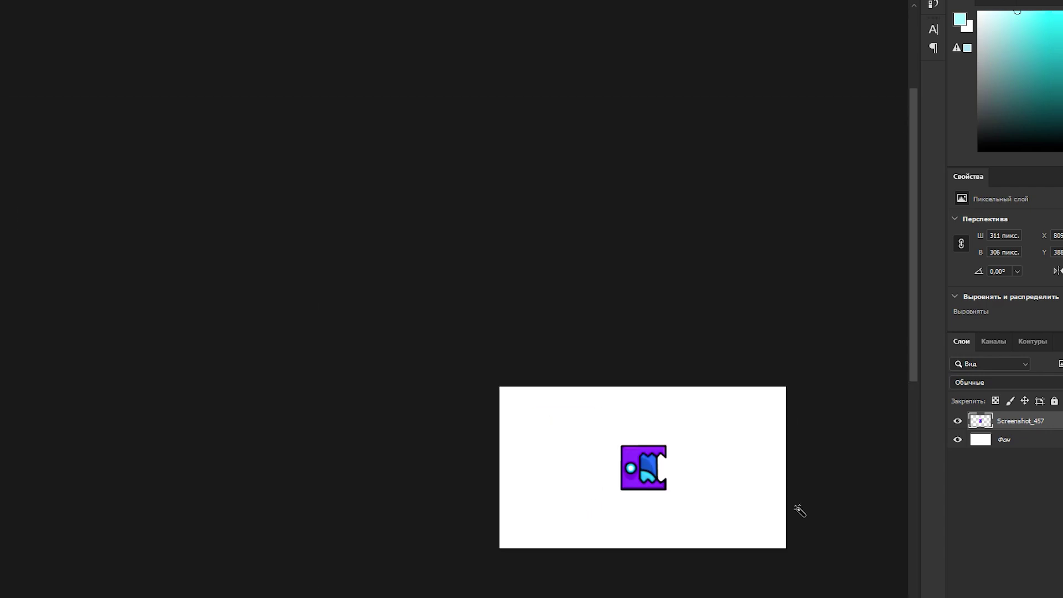
scroll(694, 520, "up", 4)
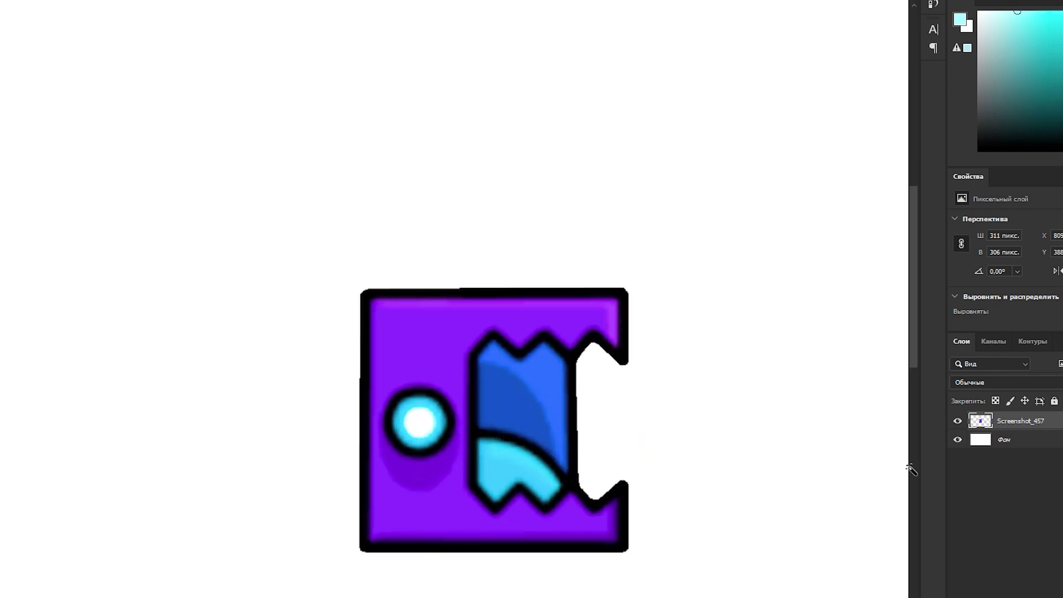
Bring the cut-out cube into the icon sprite sheet as a layer with stroke and outer glow effects
right_click(1016, 420)
left_click(819, 121)
left_click(719, 429)
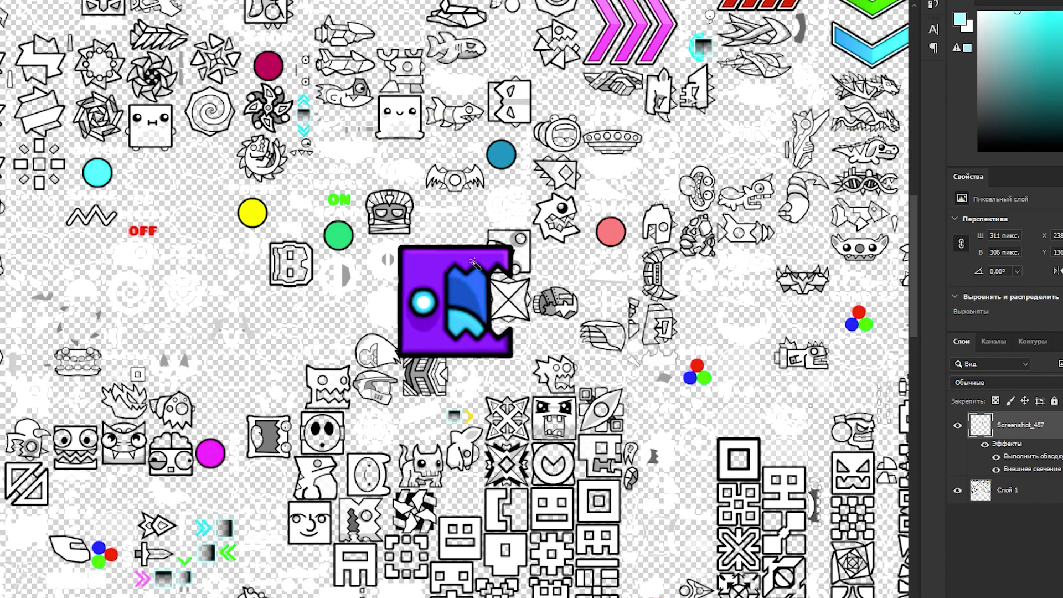
Try scaling the cube layer down to 153 by 151 pixels over the sheet's cube icons, and undo it
scroll(473, 263, "down", 2)
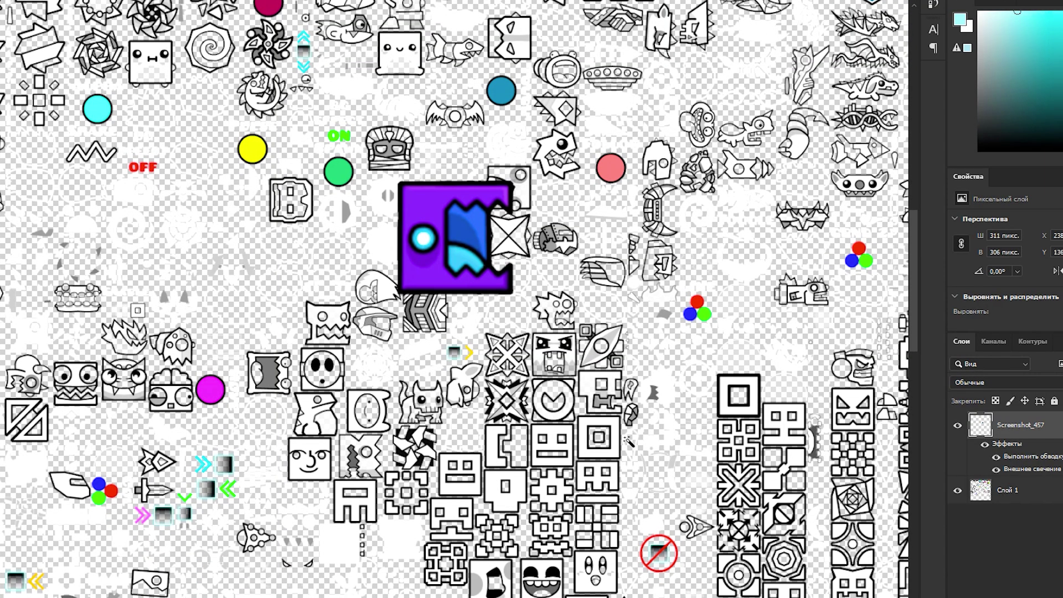
scroll(628, 441, "up", 2)
scroll(688, 446, "up", 5)
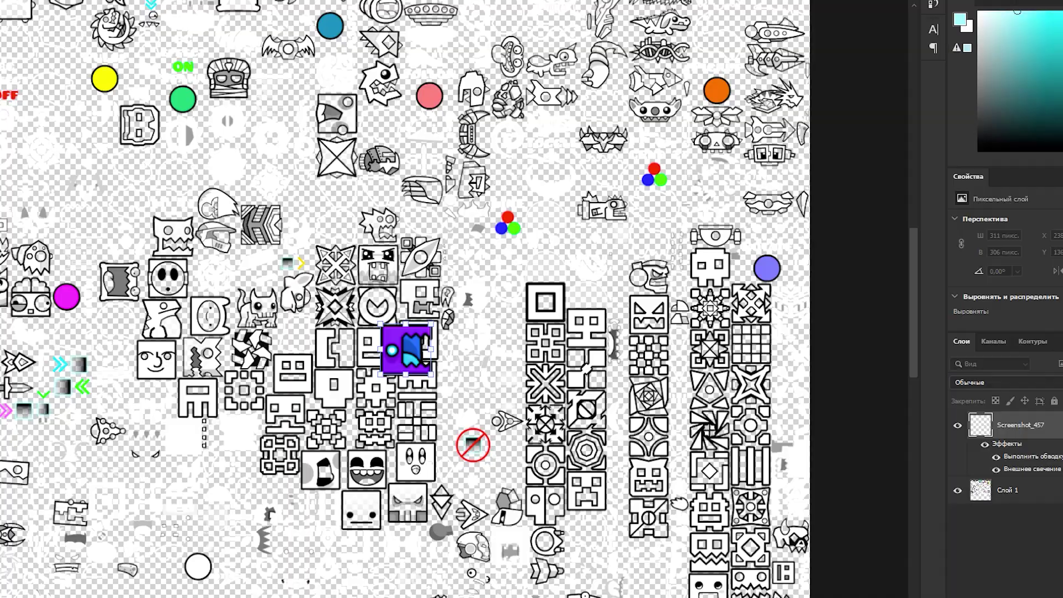
key("Return")
scroll(520, 315, "down", 3)
scroll(477, 330, "up", 9)
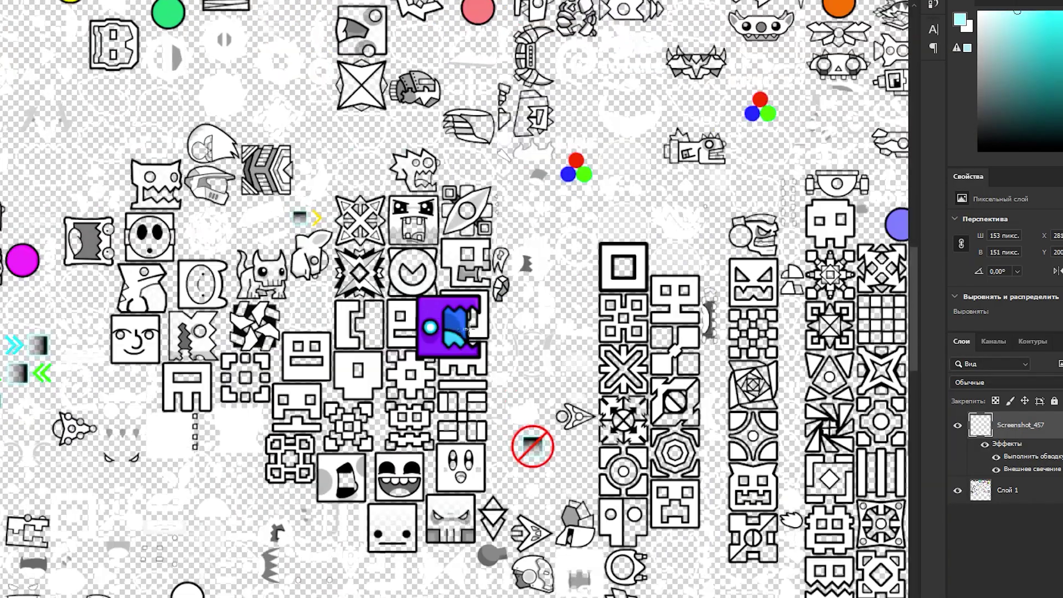
scroll(481, 334, "down", 8)
scroll(482, 338, "down", 5)
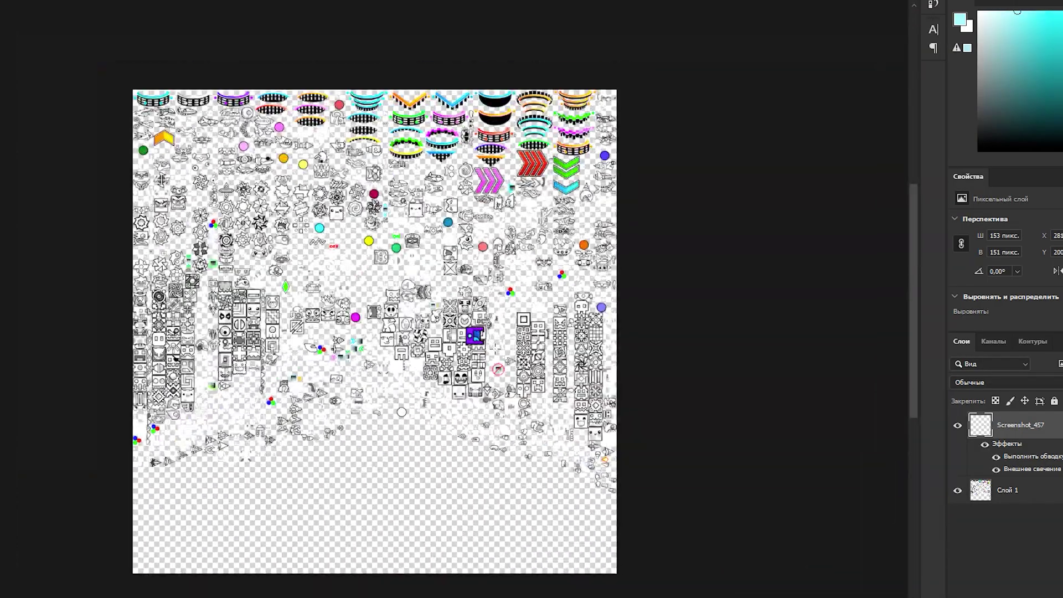
scroll(489, 339, "up", 7)
key("ctrl+z")
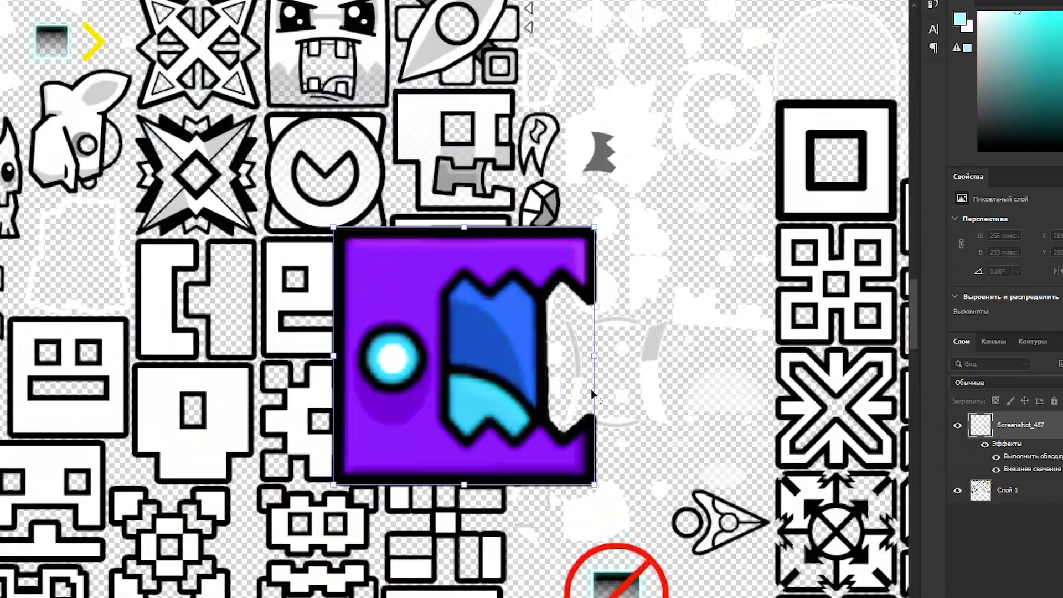
Enlarge the cube layer to about 3002 by 2963 pixels so it spans most of the sprite sheet
scroll(581, 369, "down", 6)
left_click_drag(583, 352, 737, 194)
left_click_drag(620, 256, 402, 300)
key("Return")
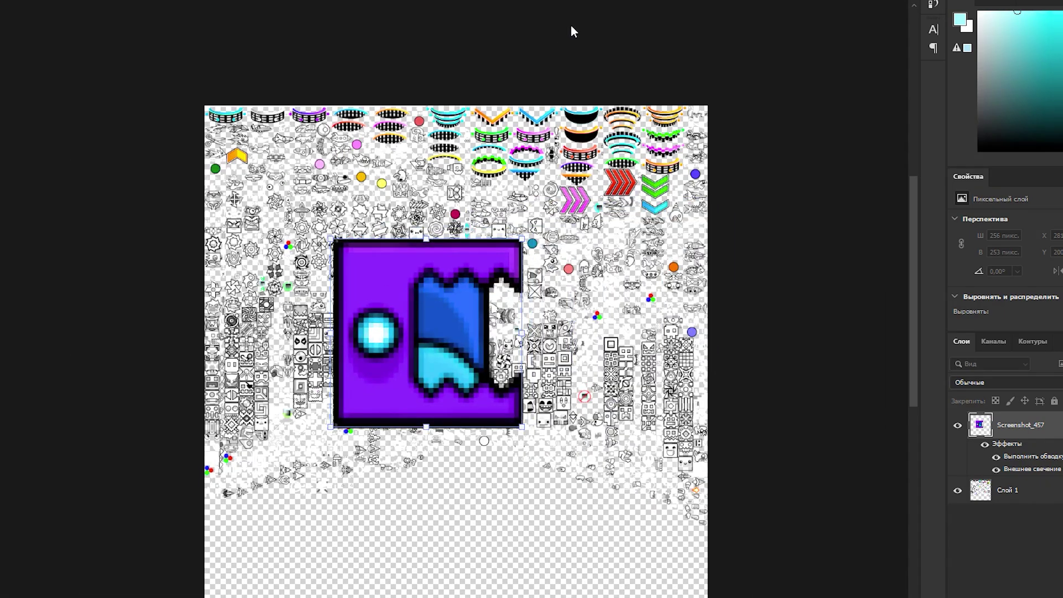
left_click_drag(522, 239, 699, 64)
left_click_drag(603, 177, 559, 298)
key("Return")
scroll(534, 387, "down", 1)
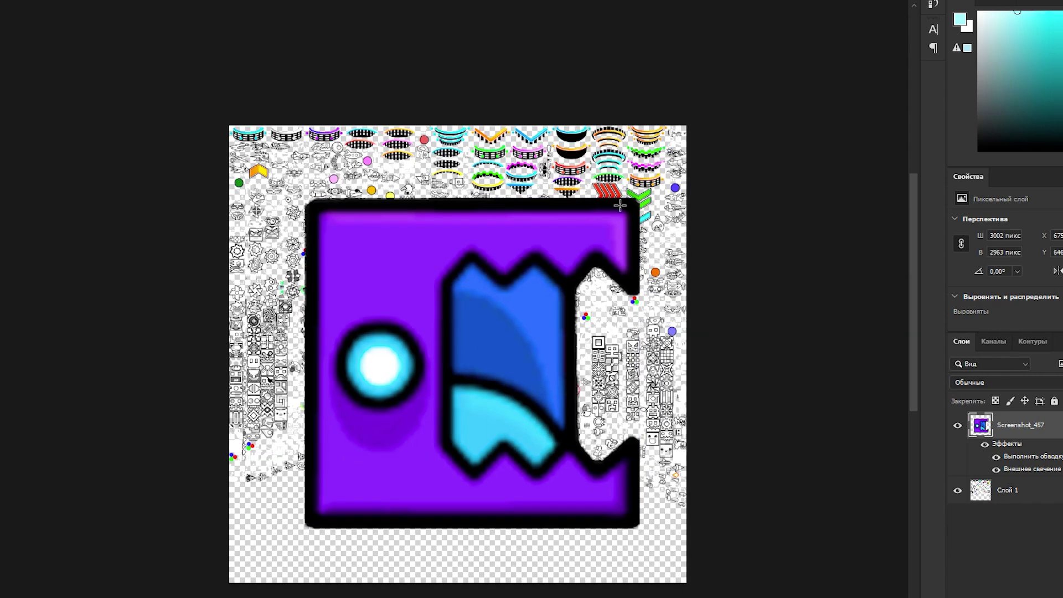
Shrink the cube layer to about 91 by 89 pixels and align its upper-left corner with the square-in-square icon
key("ctrl+t")
left_click_drag(641, 199, 353, 483)
left_click_drag(341, 514, 588, 364)
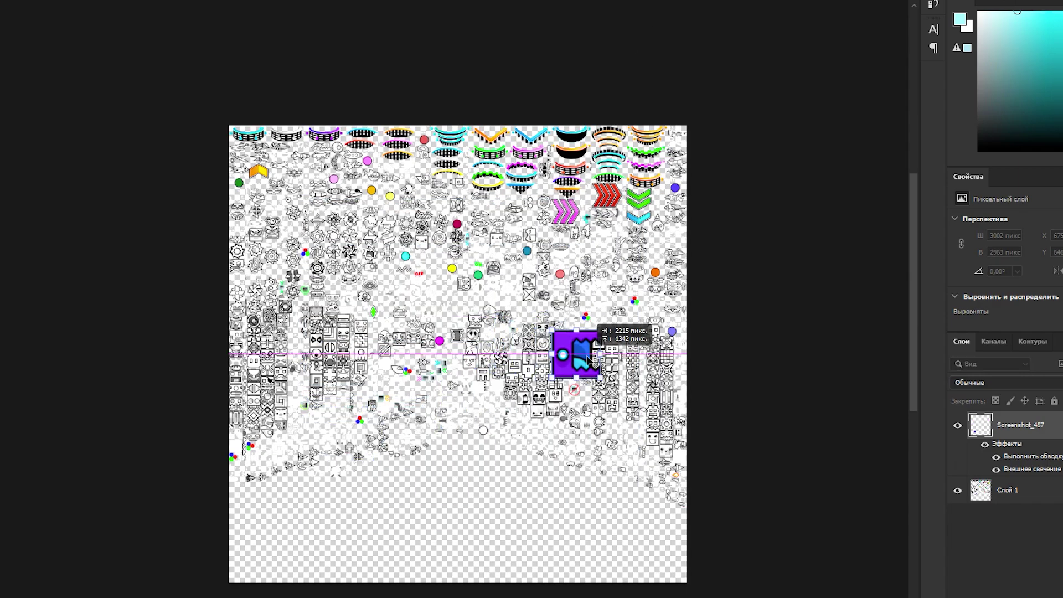
scroll(588, 357, "up", 10)
scroll(540, 373, "up", 1)
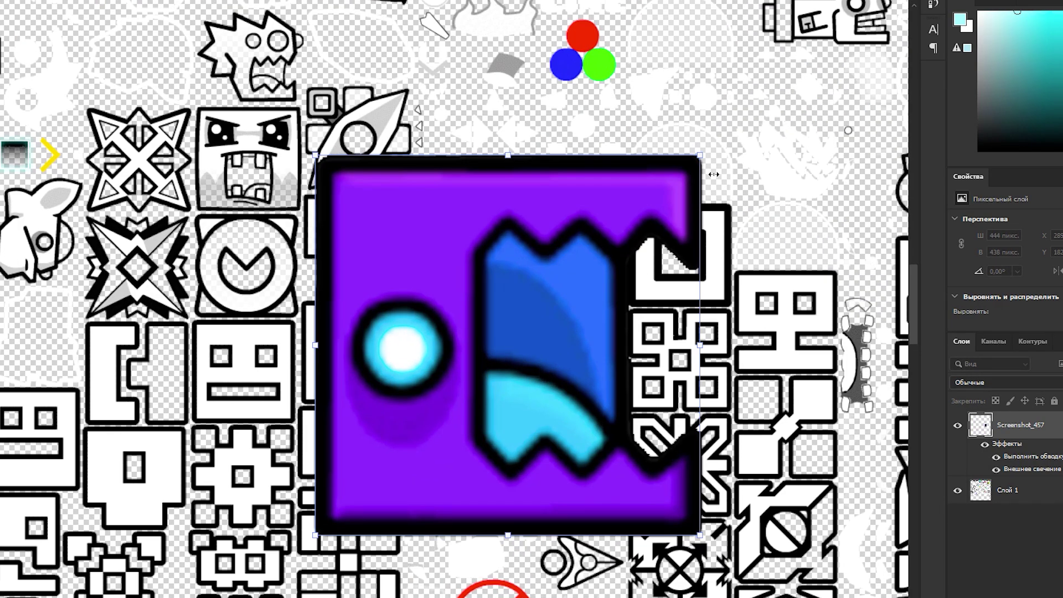
left_click_drag(700, 157, 357, 345)
scroll(340, 325, "up", 7)
scroll(296, 324, "up", 2)
left_click_drag(311, 300, 297, 298)
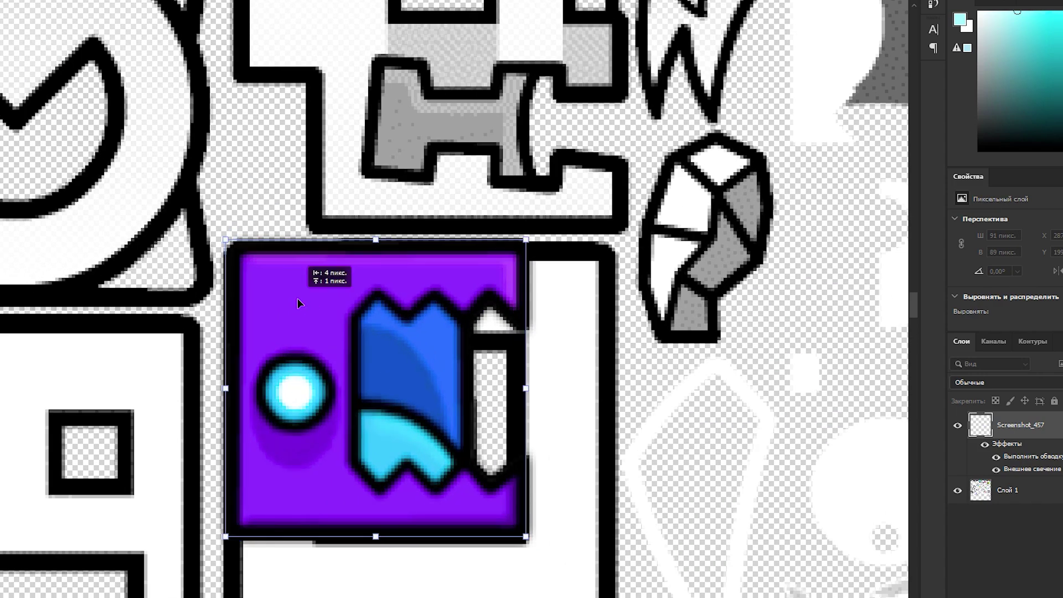
Enlarge the cube layer to 122 by 119 pixels and position it so it covers the square-in-square icon
scroll(517, 374, "down", 2)
left_click_drag(560, 498, 560, 497)
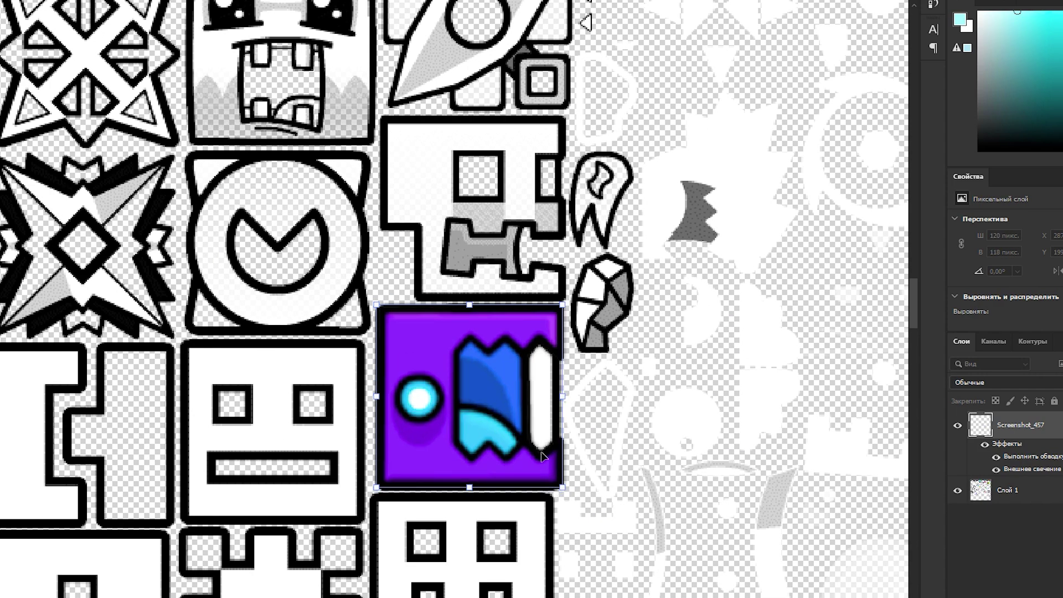
scroll(521, 450, "up", 3)
left_click_drag(411, 144, 411, 137)
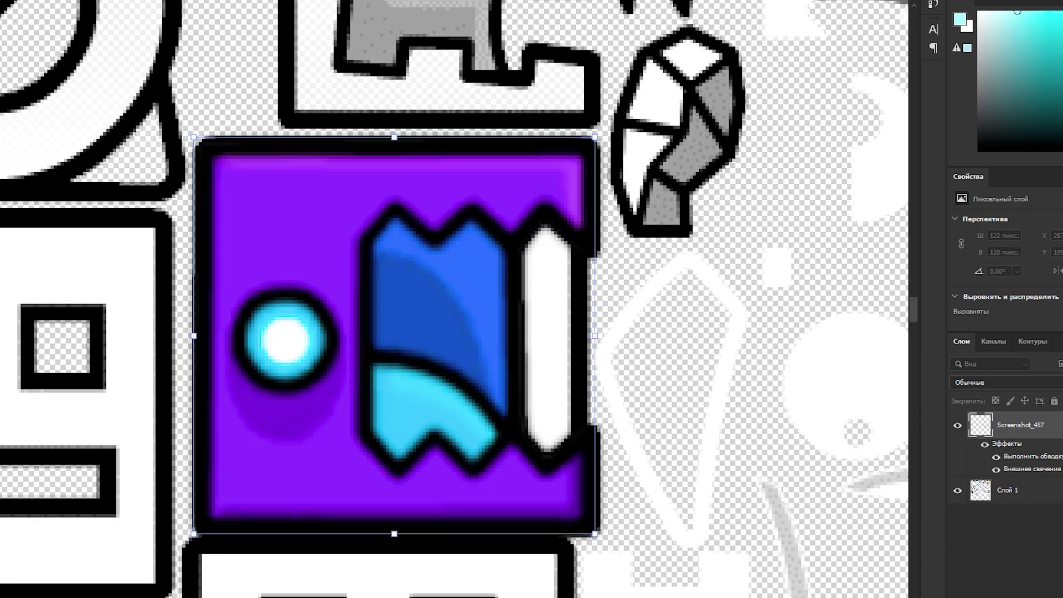
key("Return")
scroll(562, 260, "up", 1)
key("ctrl+z")
key("ctrl+t")
left_click_drag(557, 372, 562, 390)
left_click_drag(617, 80, 638, 59)
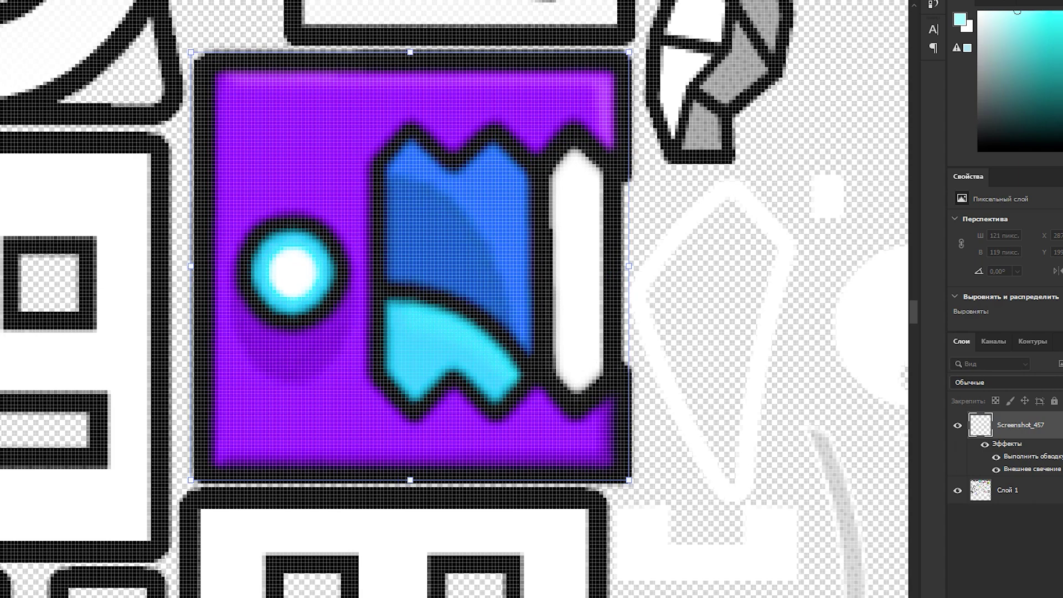
key("Return")
scroll(635, 161, "down", 5)
scroll(650, 93, "up", 1)
scroll(531, 186, "up", 1)
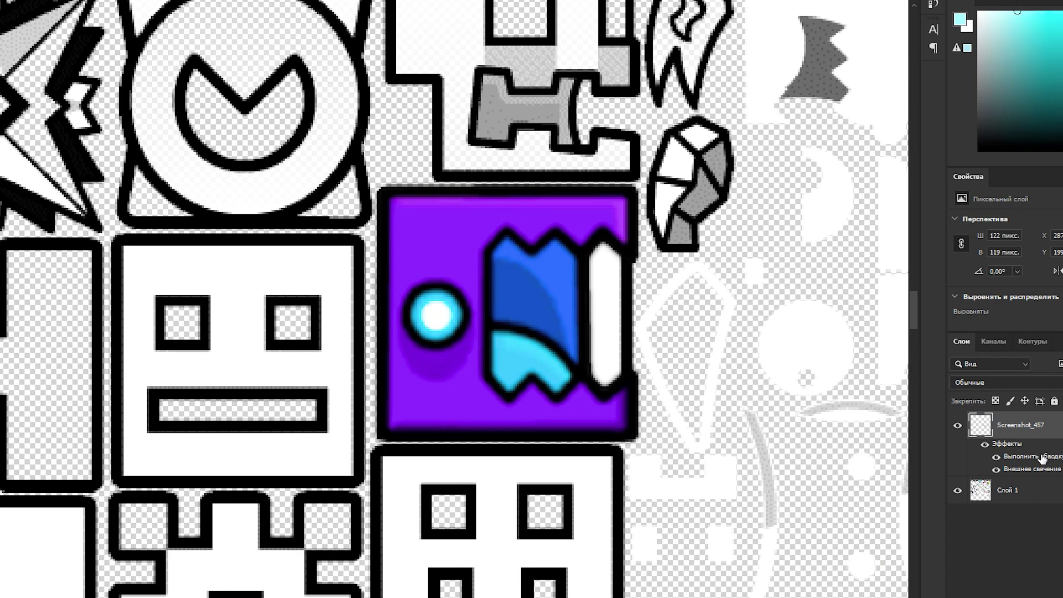
Hide the cube layer, delete the original square-in-square icon from Слой 1 with a rectangular selection, and deselect
scroll(679, 298, "up", 2)
left_click(1007, 490)
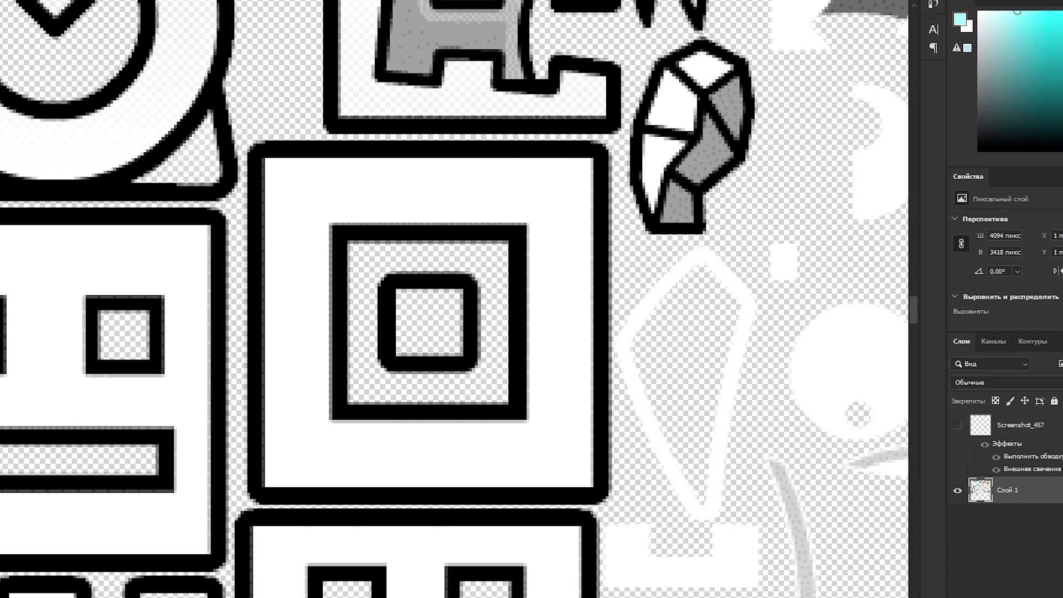
left_click_drag(244, 136, 614, 506)
key("Delete")
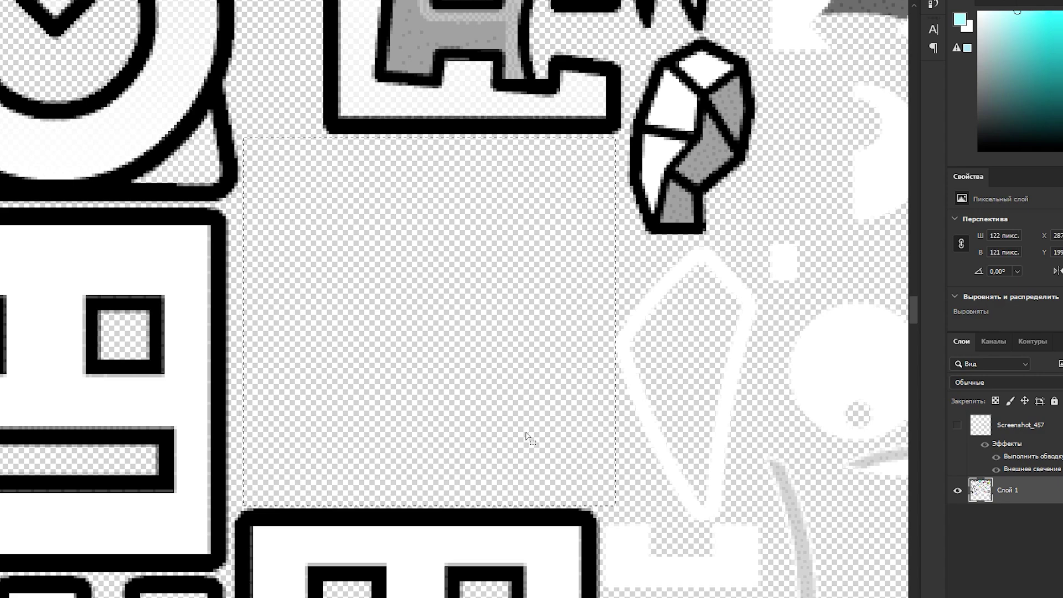
right_click(504, 411)
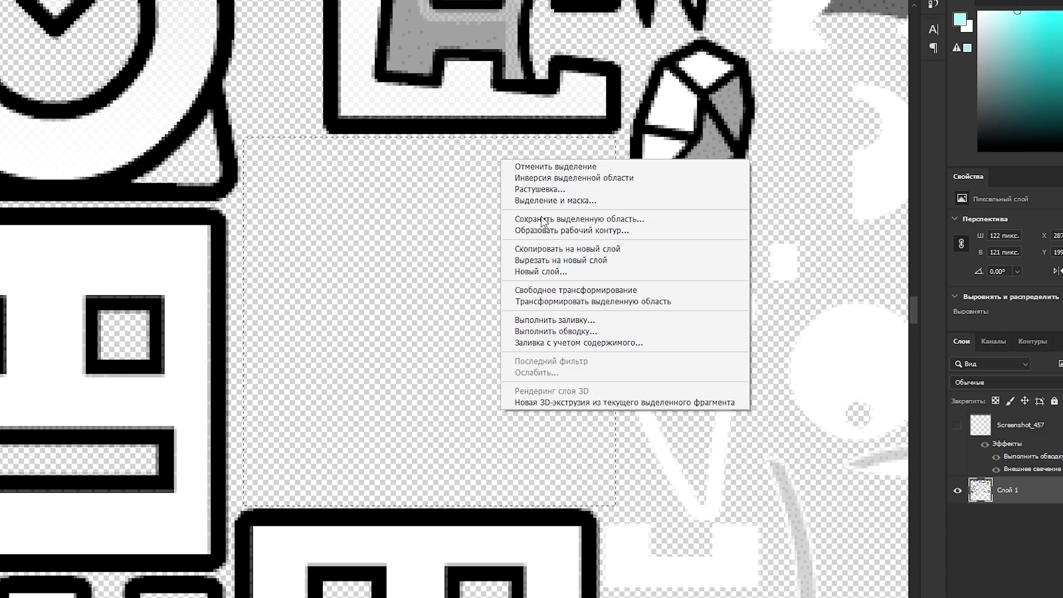
left_click(533, 167)
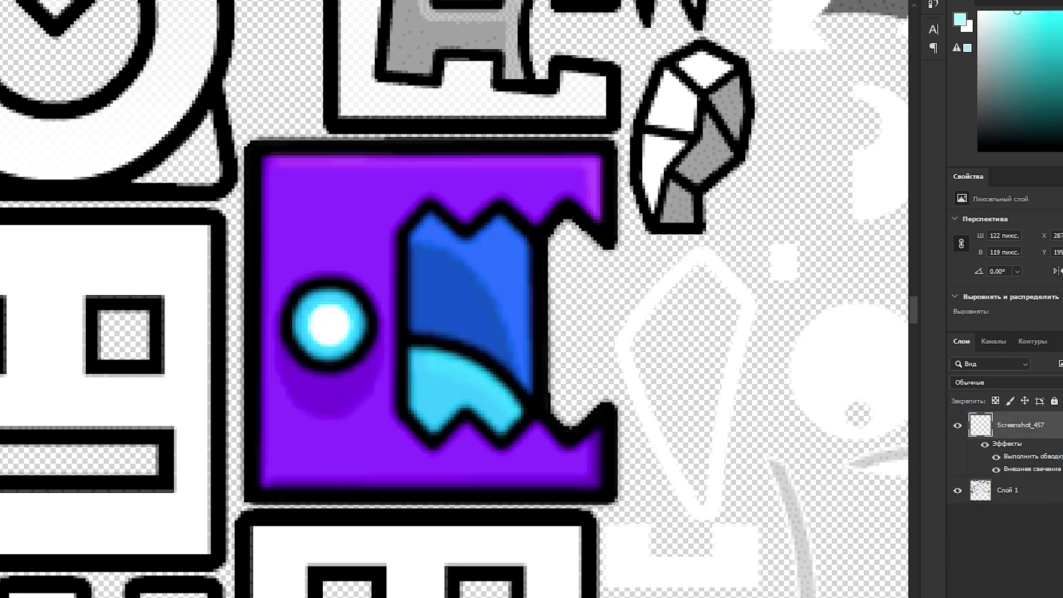
Save the edited sprite sheet with the cube layer visible as the PNG GameSheet02-uhd, replacing the existing file
left_click(2, 2)
left_click(166, 153)
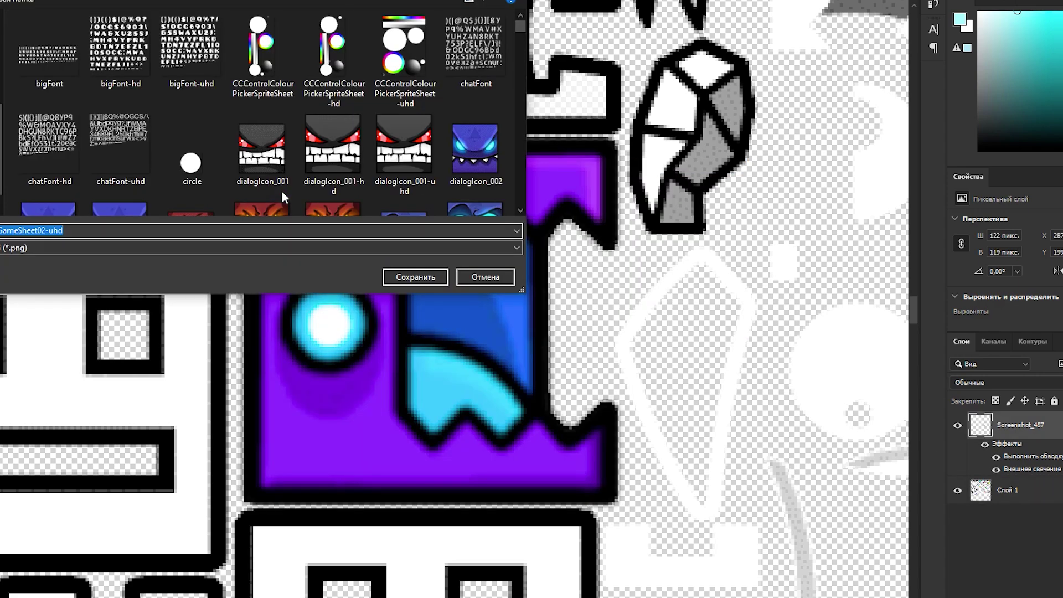
left_click(416, 277)
left_click(562, 292)
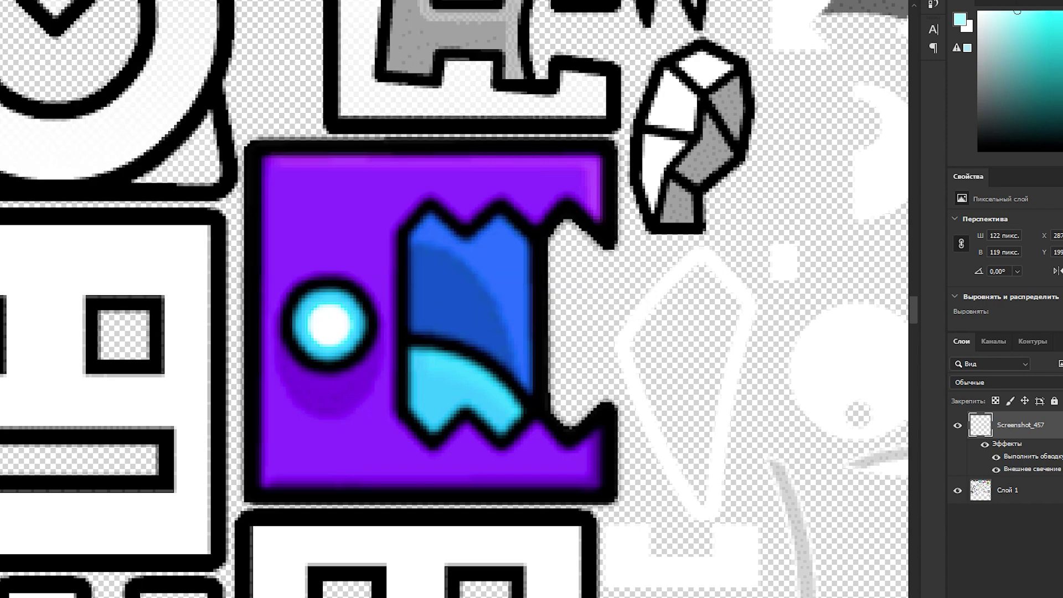
Close the running Geometry Dash and start the game again
mouse_move(873, 543)
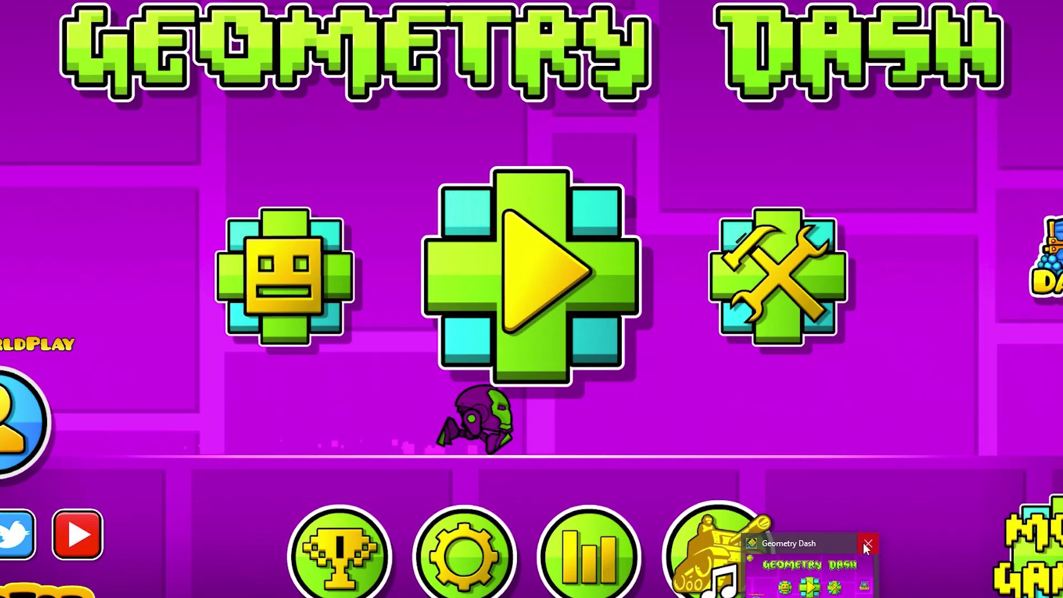
left_click(867, 544)
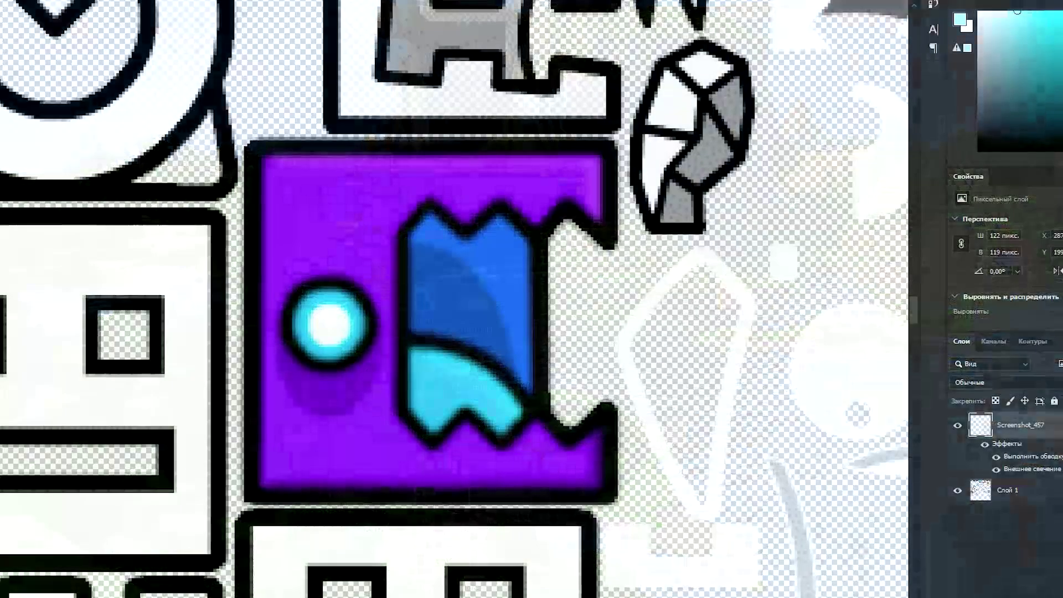
left_click(812, 570)
left_click(171, 227)
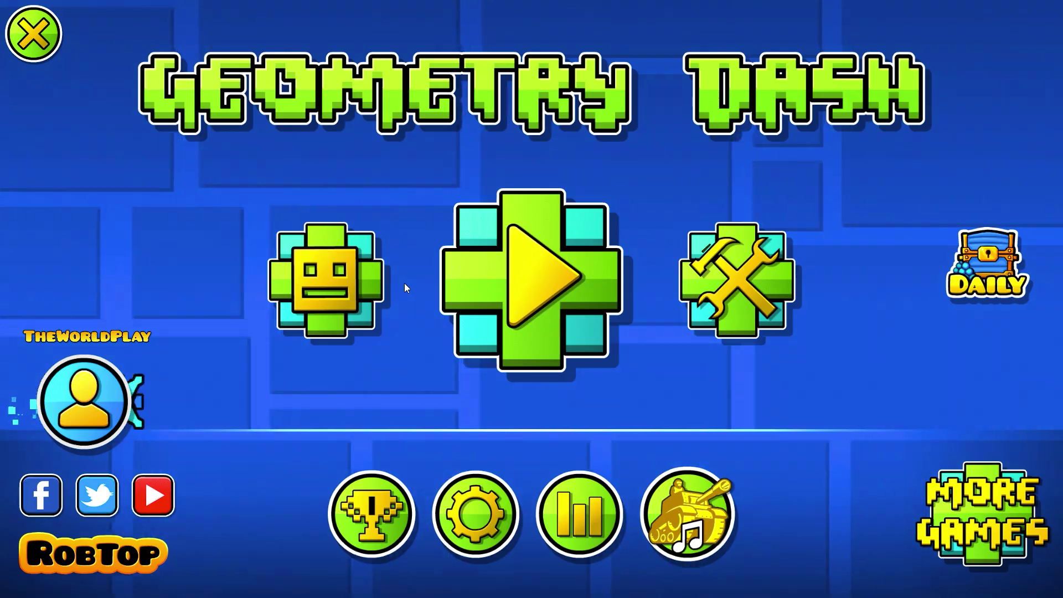
Check the replaced cube in the icon kit, and start the Stereo Madness level
left_click(324, 278)
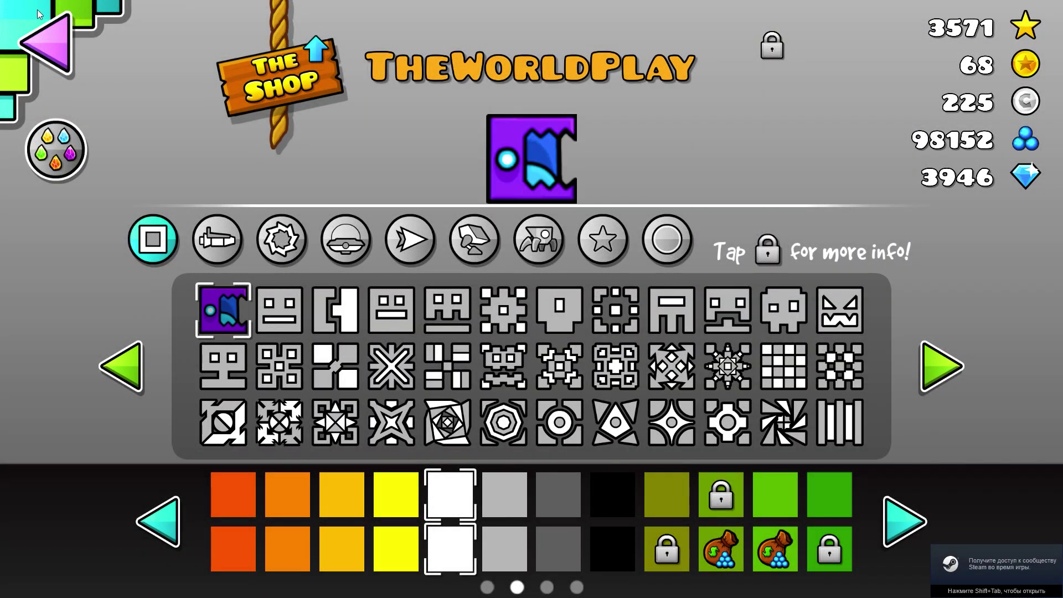
left_click(39, 15)
left_click(537, 263)
left_click(536, 249)
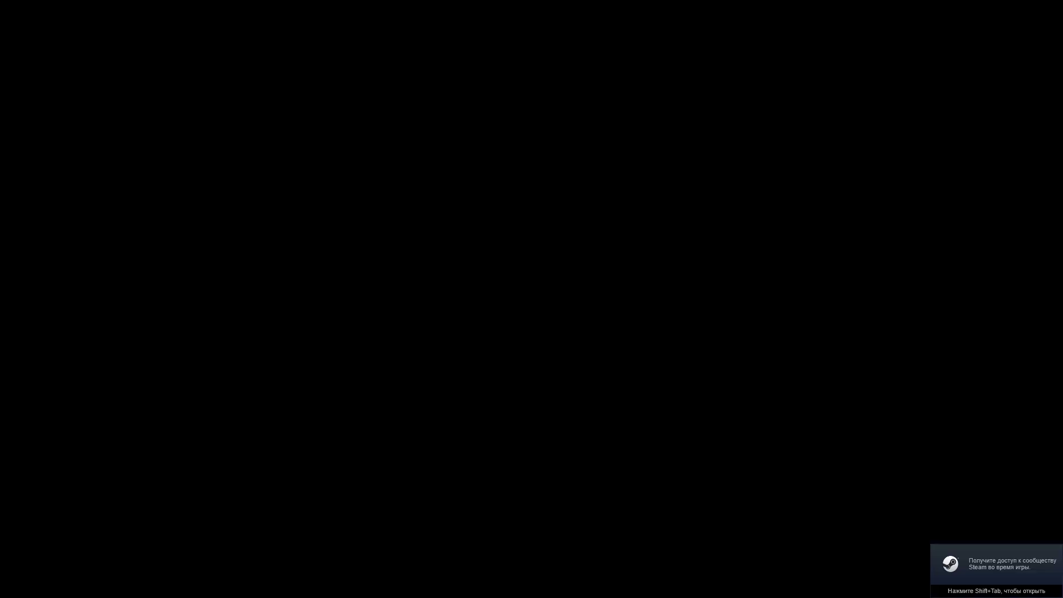
Test the new cube by playing the opening of Stereo Madness, and return to the main menu
key("space")
key("space")
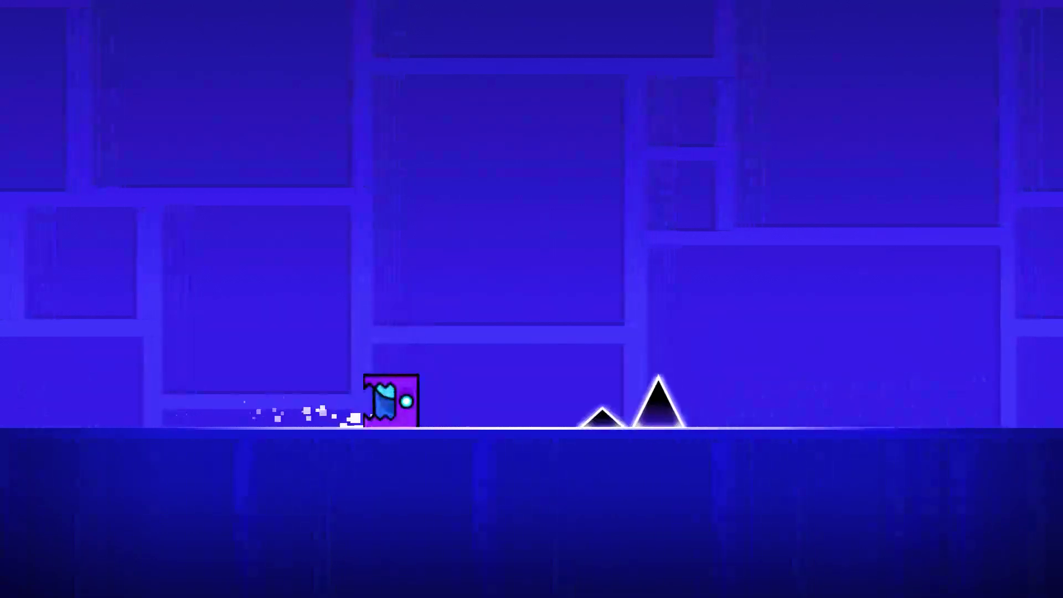
key("space")
key("space")
key("space")
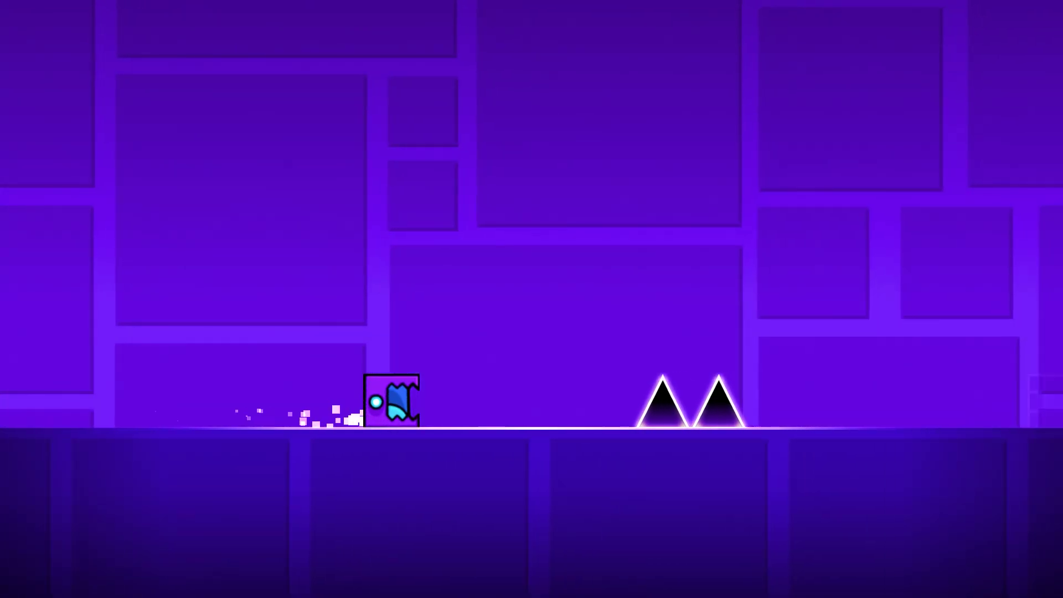
key("space")
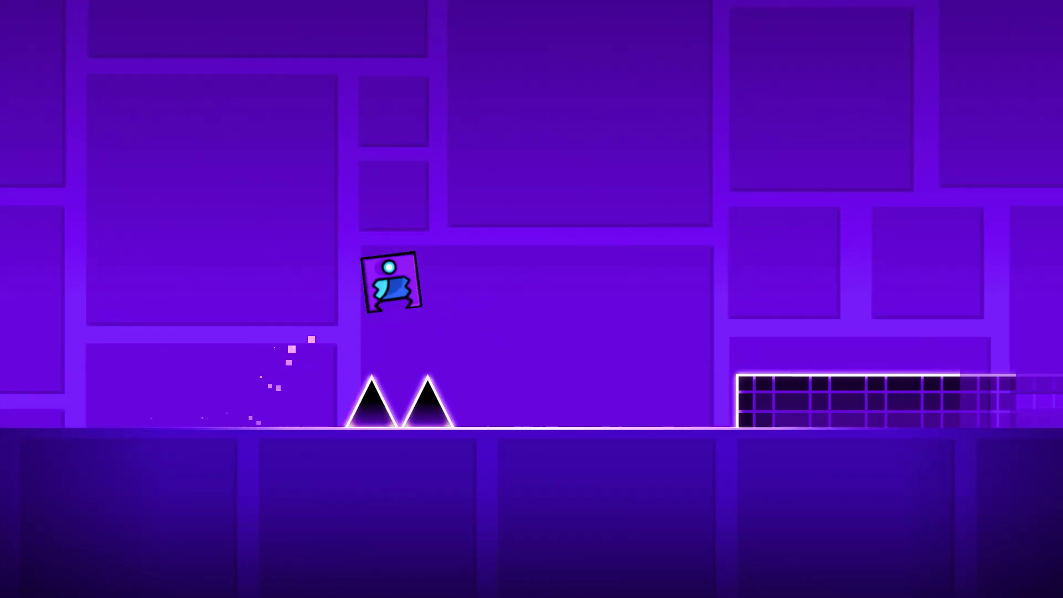
key("space")
key("space")
key("space")
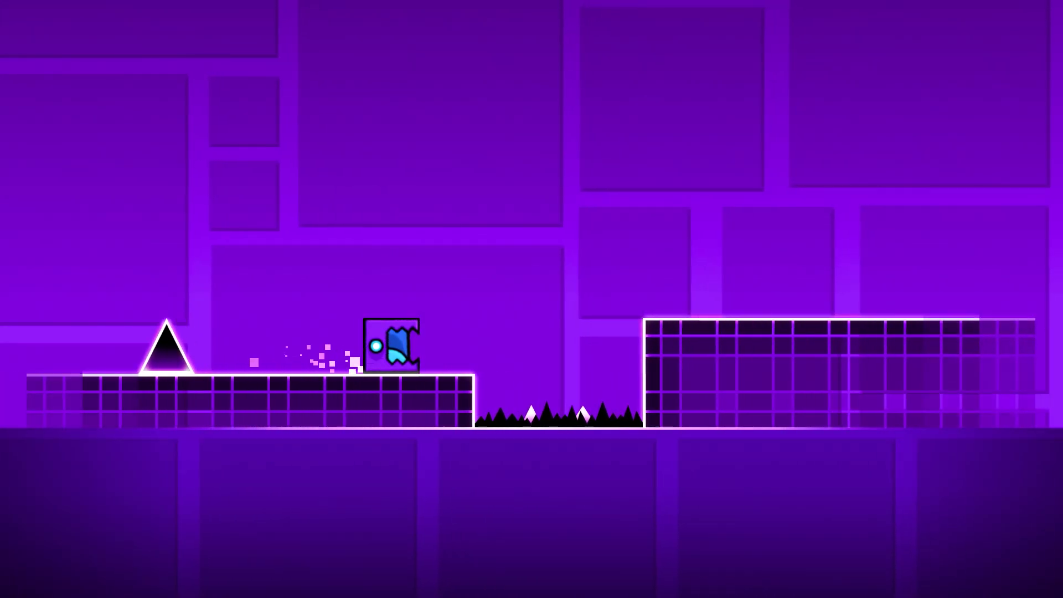
key("space")
key("space")
key("space")
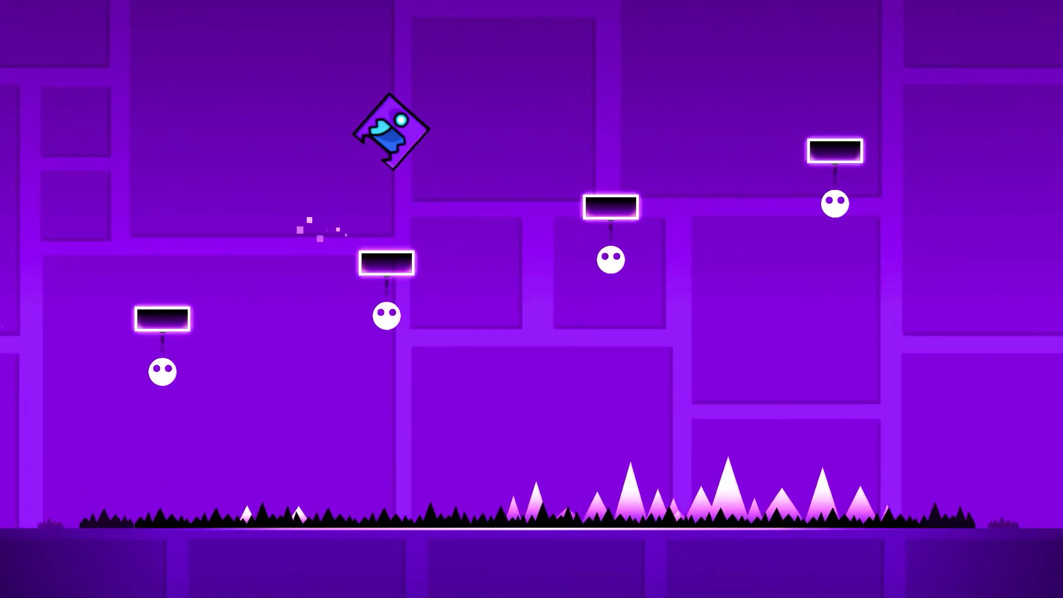
key("Escape")
key("Escape")
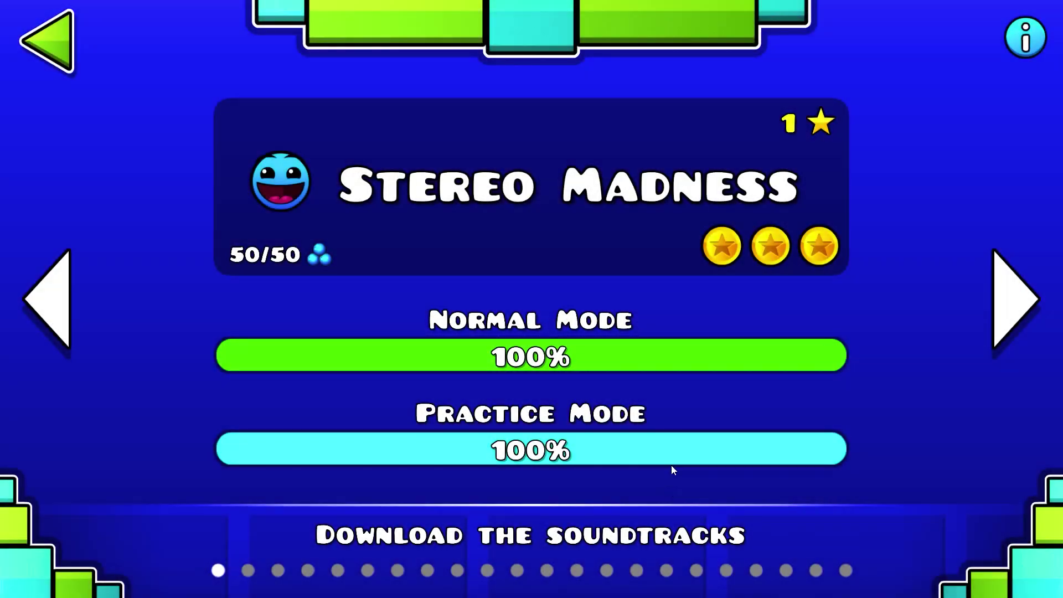
key("Escape")
left_click(578, 325)
left_click(62, 41)
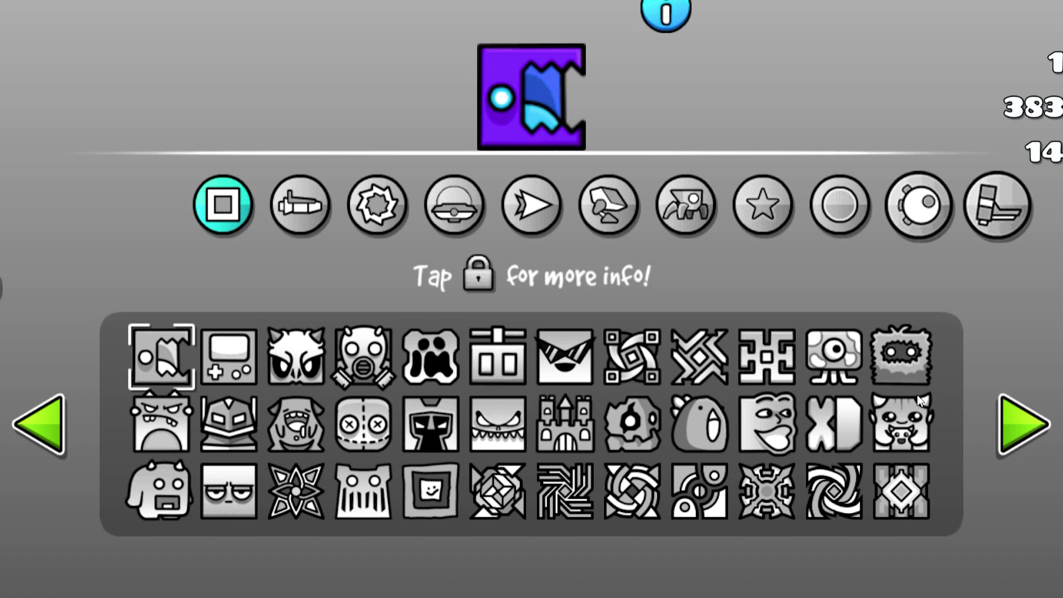
Choose the purple fish-like ship in the 2.2 icon kit and save a 263 by 136 pixel capture of it as PNG Screenshot_458
left_click(314, 206)
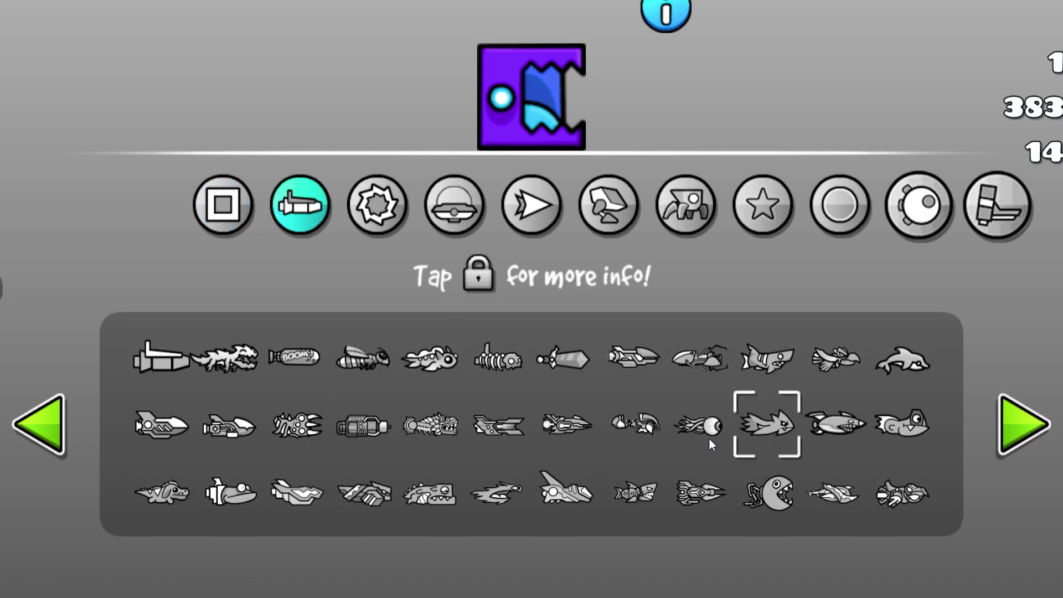
left_click(770, 417)
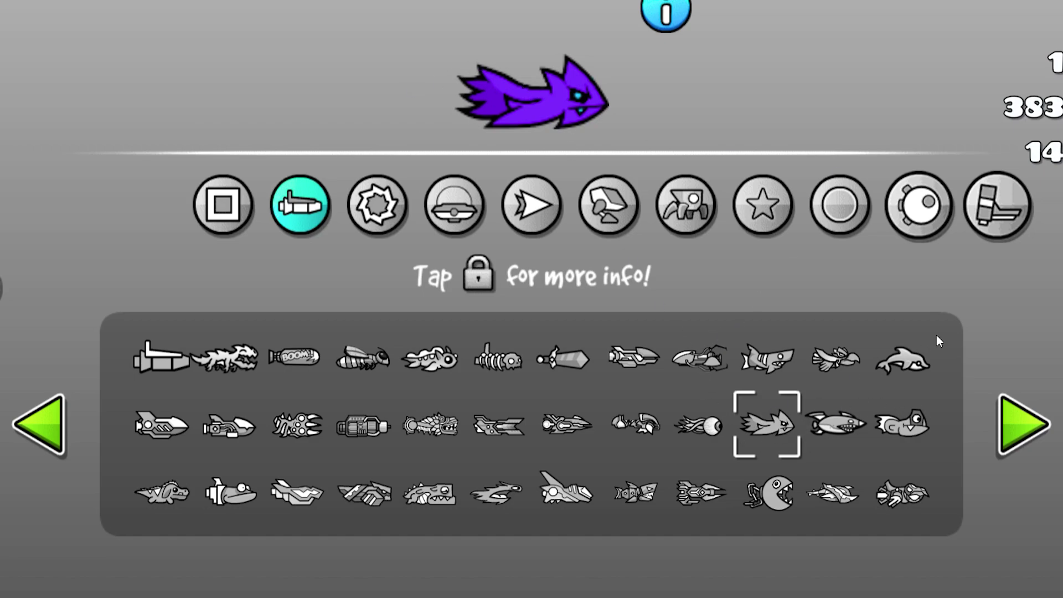
key("Print")
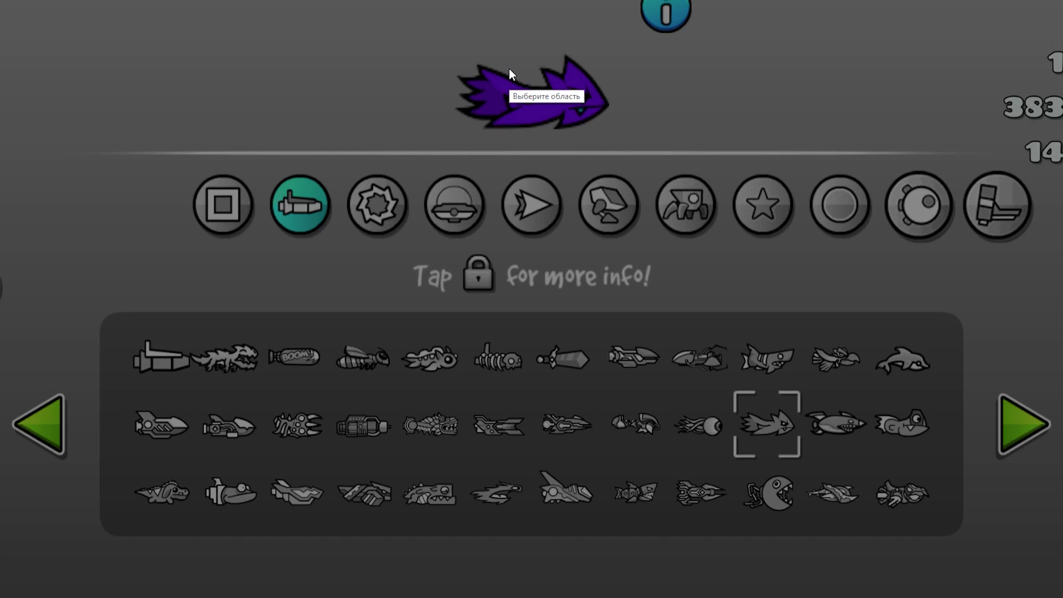
left_click_drag(446, 49, 621, 138)
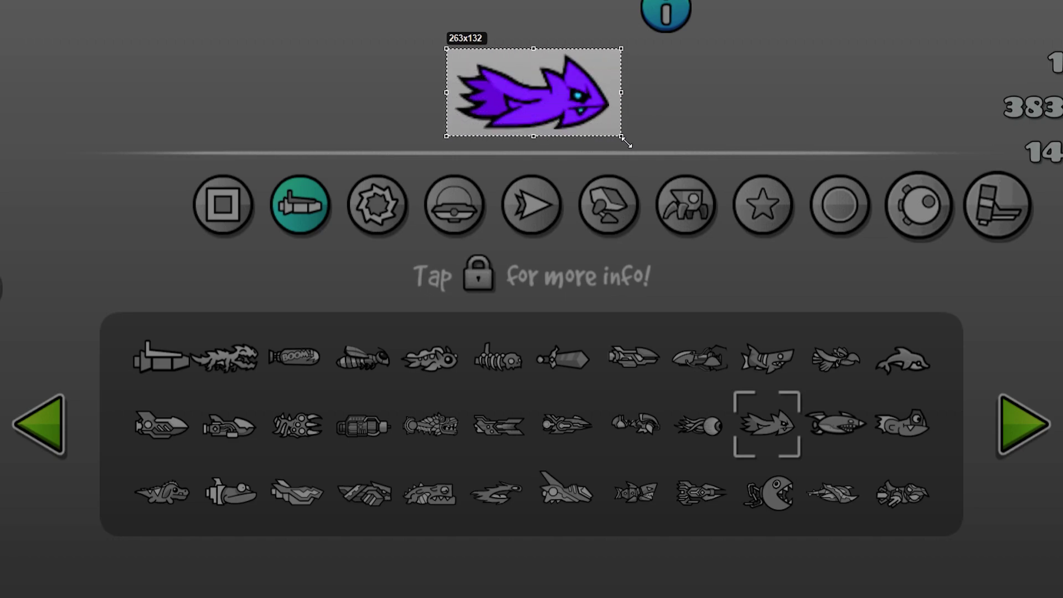
left_click(590, 151)
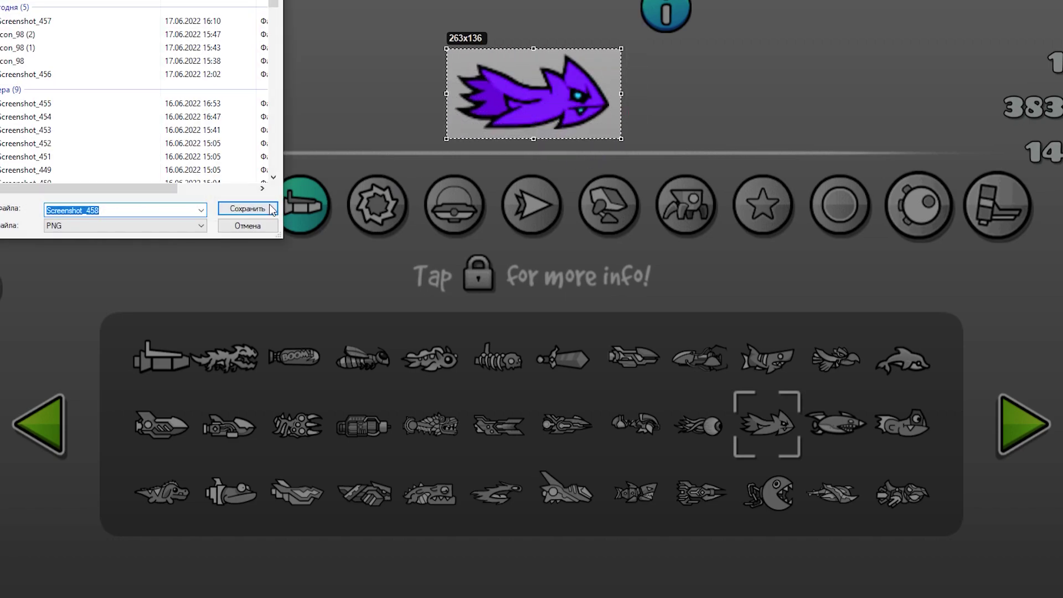
left_click(247, 209)
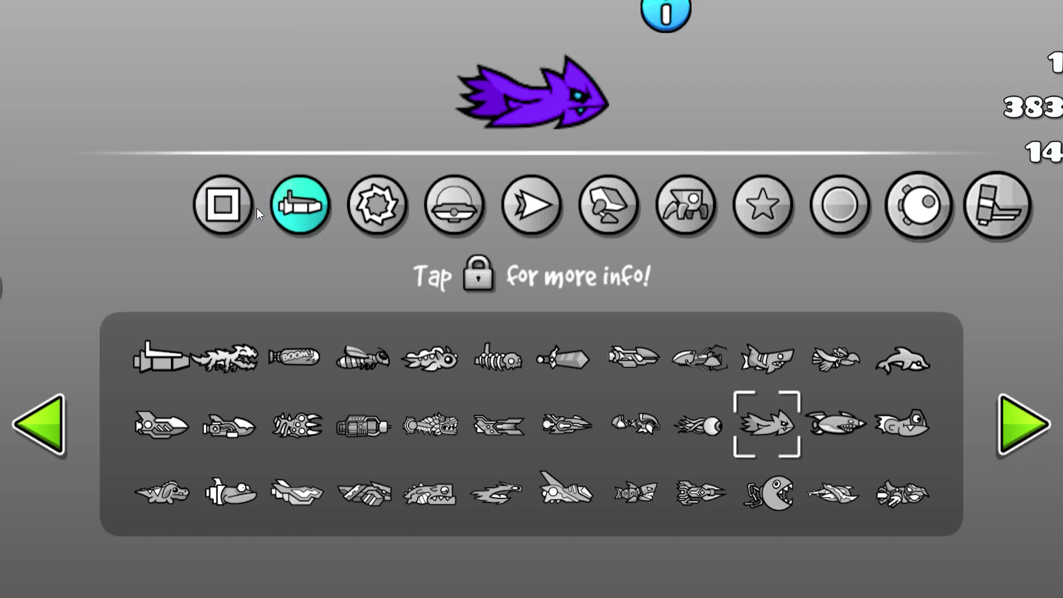
left_click(841, 216)
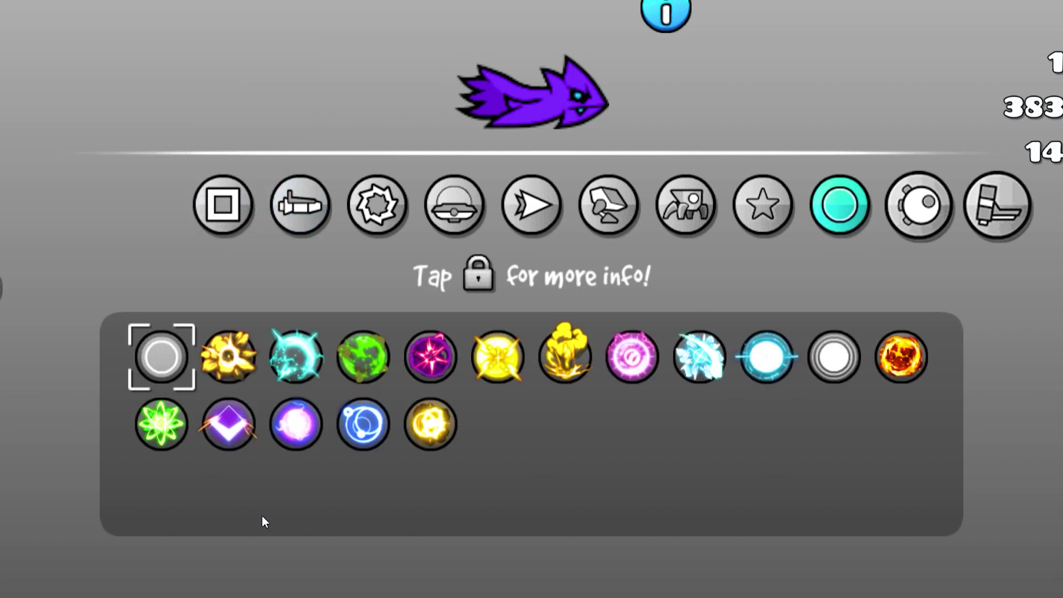
left_click(763, 206)
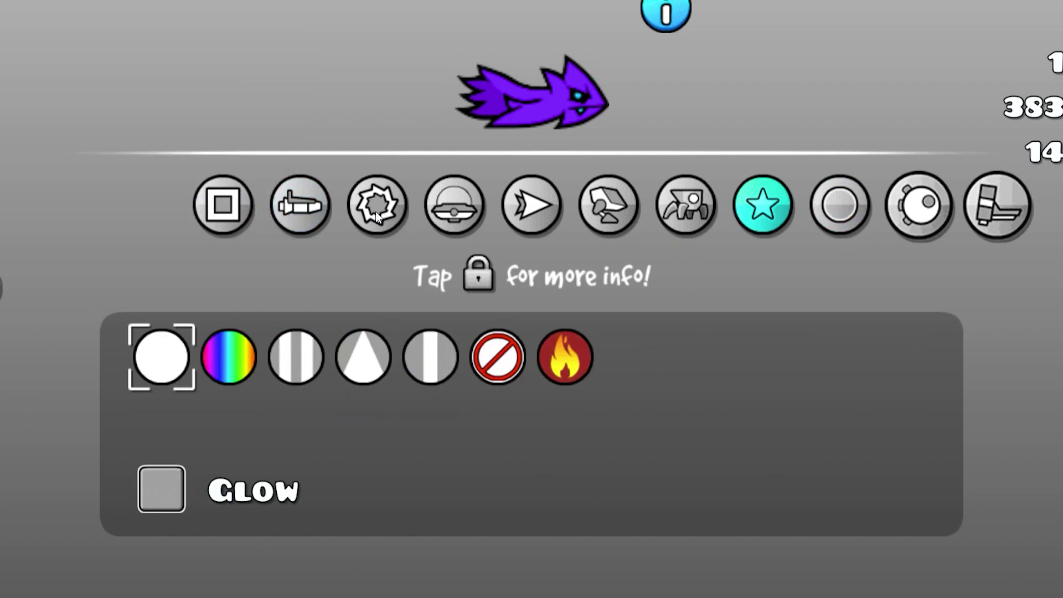
left_click(225, 195)
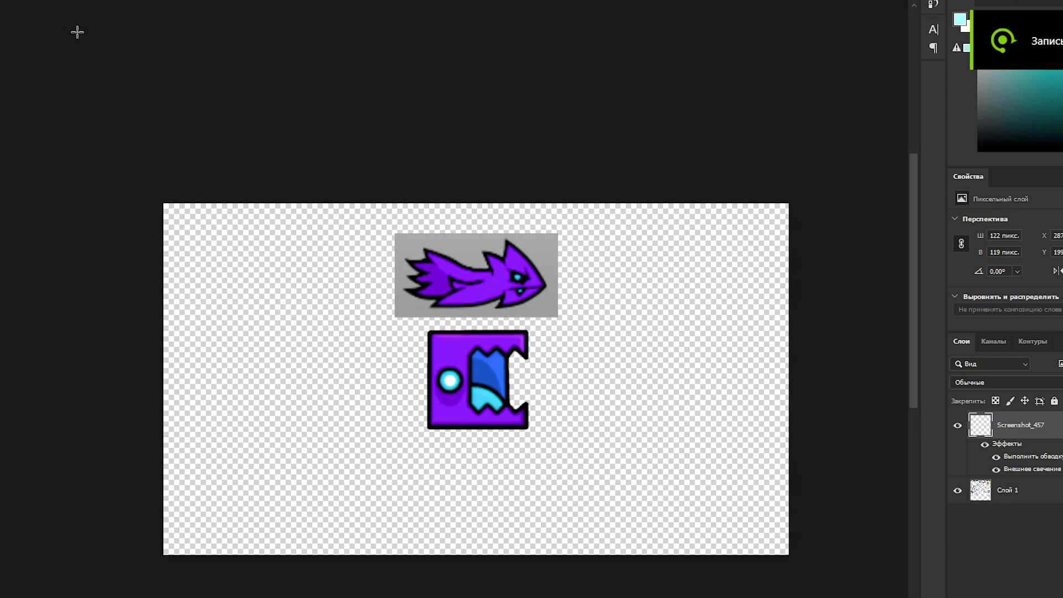
Commit the placed Screenshot_458 ship image in Photoshop and rasterize its layer
key("Return")
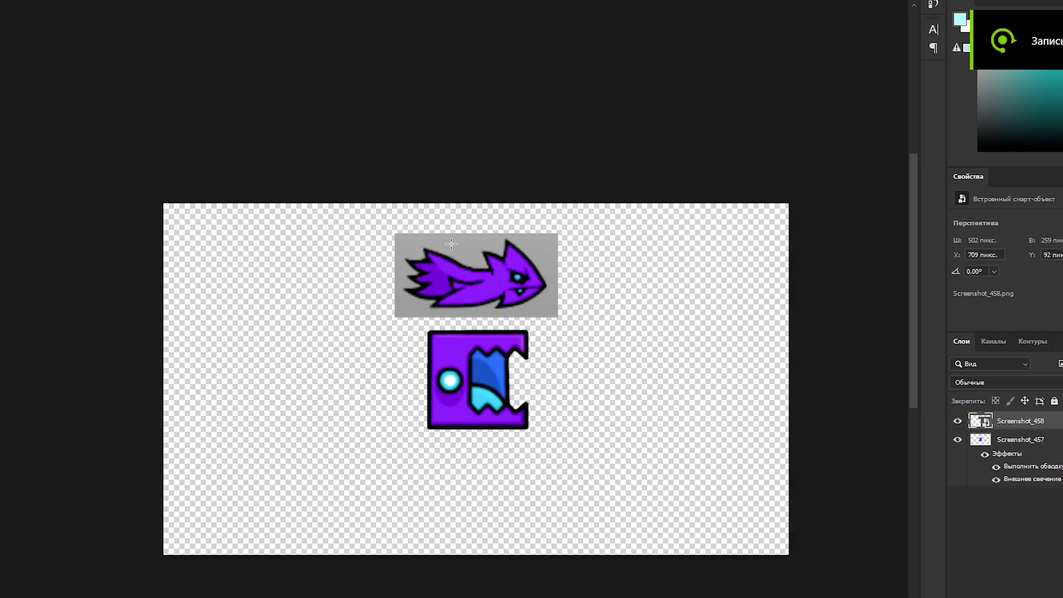
scroll(479, 315, "up", 5)
right_click(1020, 420)
left_click(857, 301)
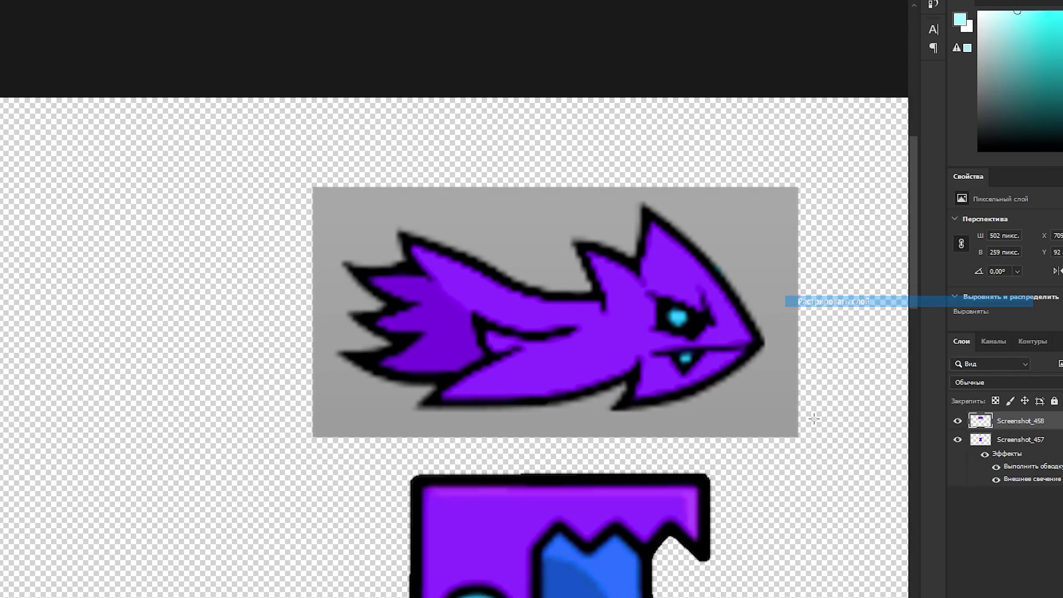
scroll(780, 399, "down", 5)
scroll(796, 422, "up", 8)
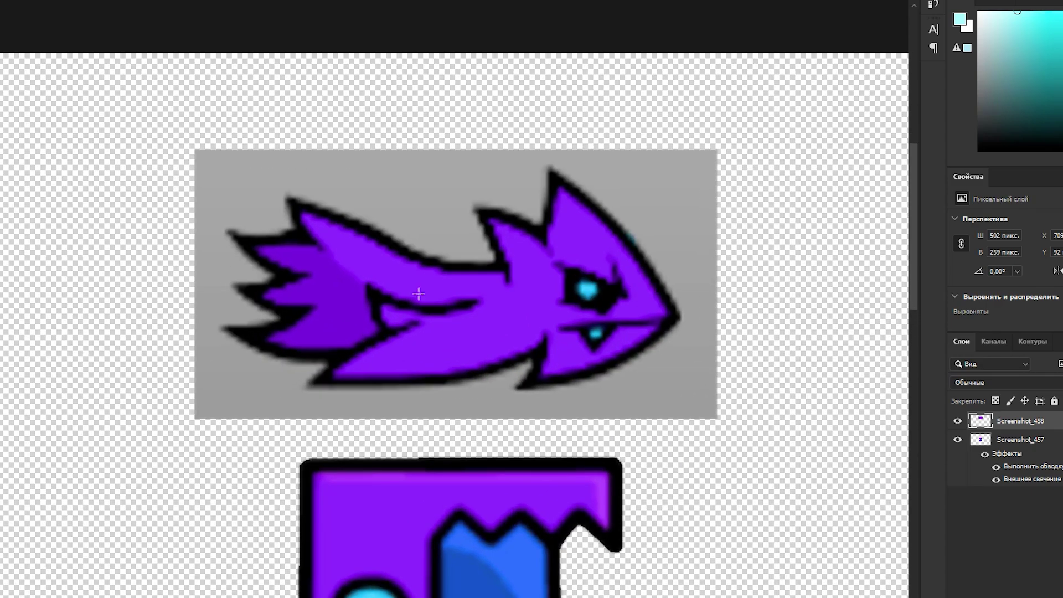
Remove the grey background around the ship with a Magic Wand selection and deselect
left_click(384, 172)
key("Delete")
right_click(384, 172)
left_click(484, 338)
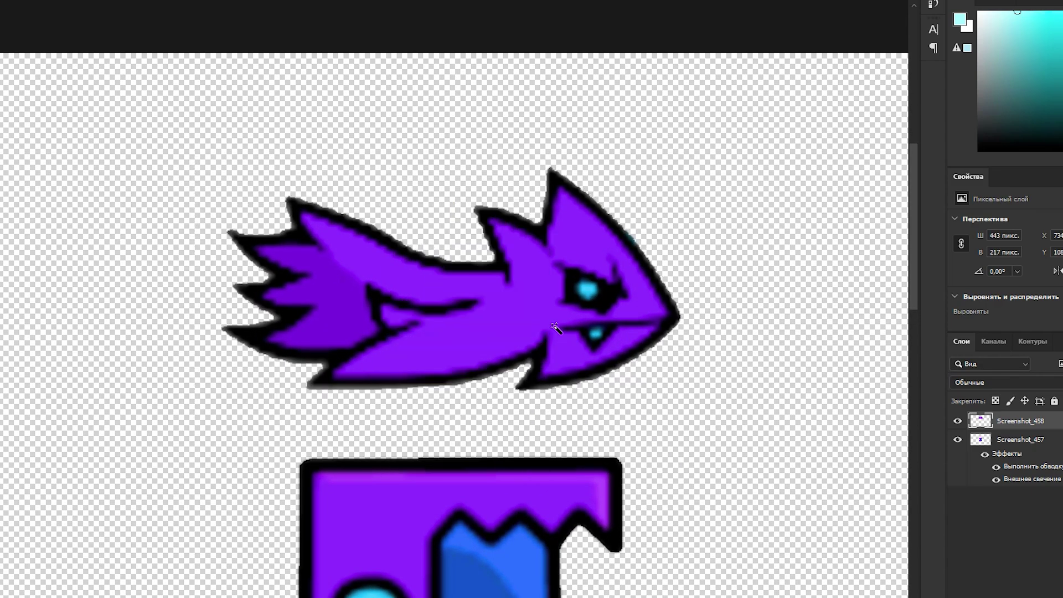
Add a black outside stroke of 1 px at 100% opacity to the Screenshot_458 layer
scroll(554, 325, "down", 4)
scroll(585, 305, "up", 4)
right_click(999, 421)
left_click(811, 87)
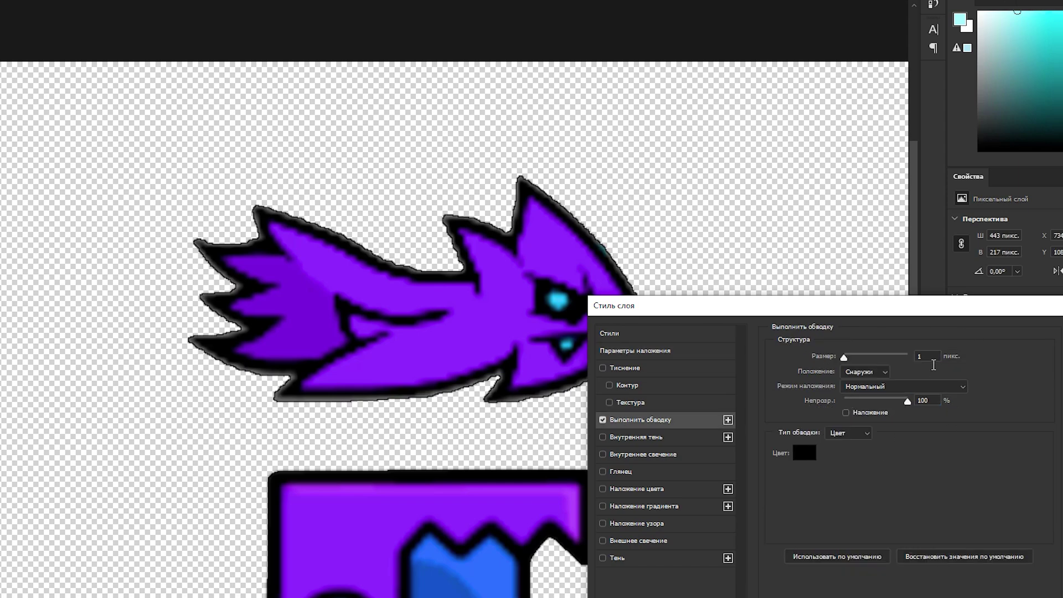
scroll(933, 364, "up", 1)
scroll(932, 365, "down", 1)
key("Return")
Clear the selection around the ship's trimmed outer edge
scroll(498, 279, "up", 3)
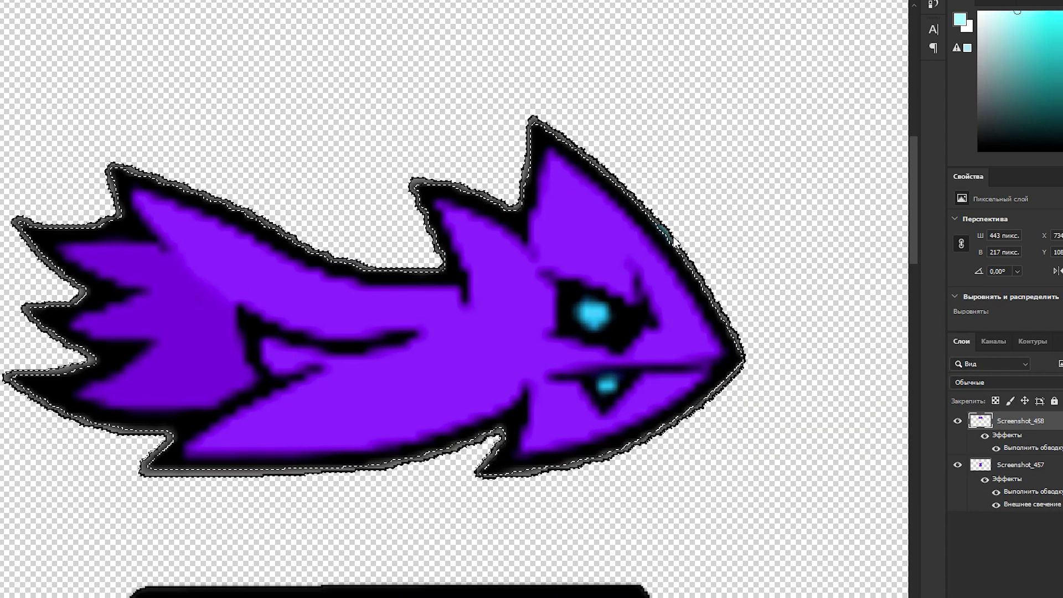
right_click(659, 241)
left_click(721, 406)
scroll(671, 362, "down", 1)
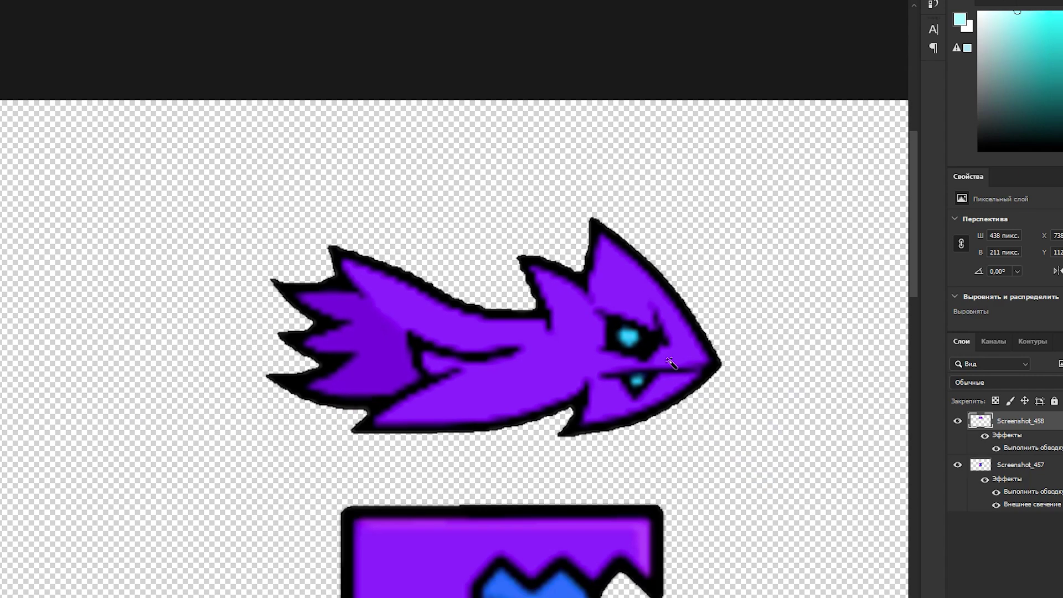
Enable the stroke and a black outer glow on the ship layer with 100% opacity, 3% spread and 4 px size
double_click(1021, 429)
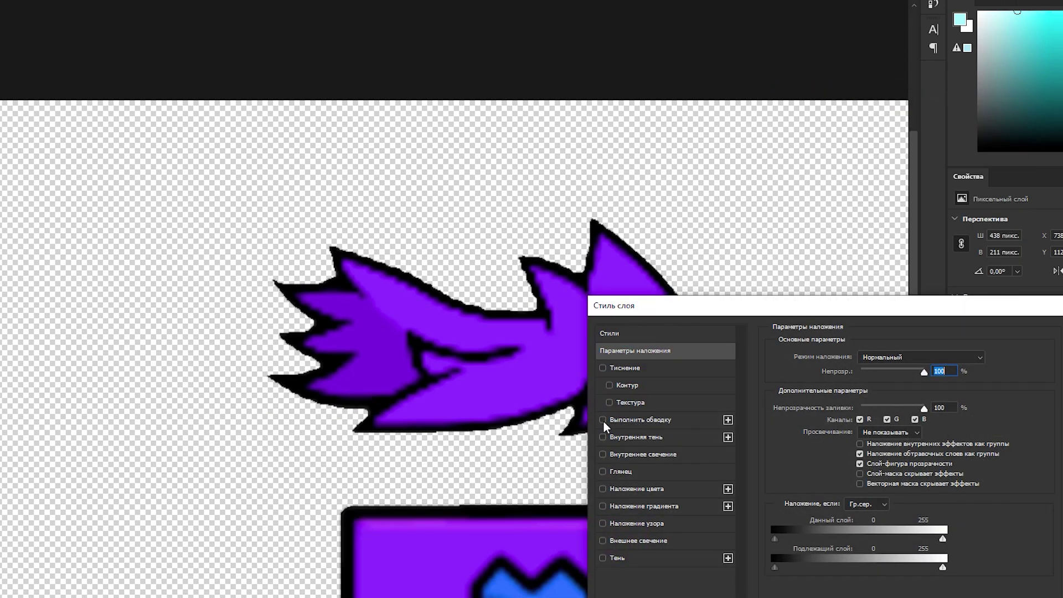
left_click(603, 421)
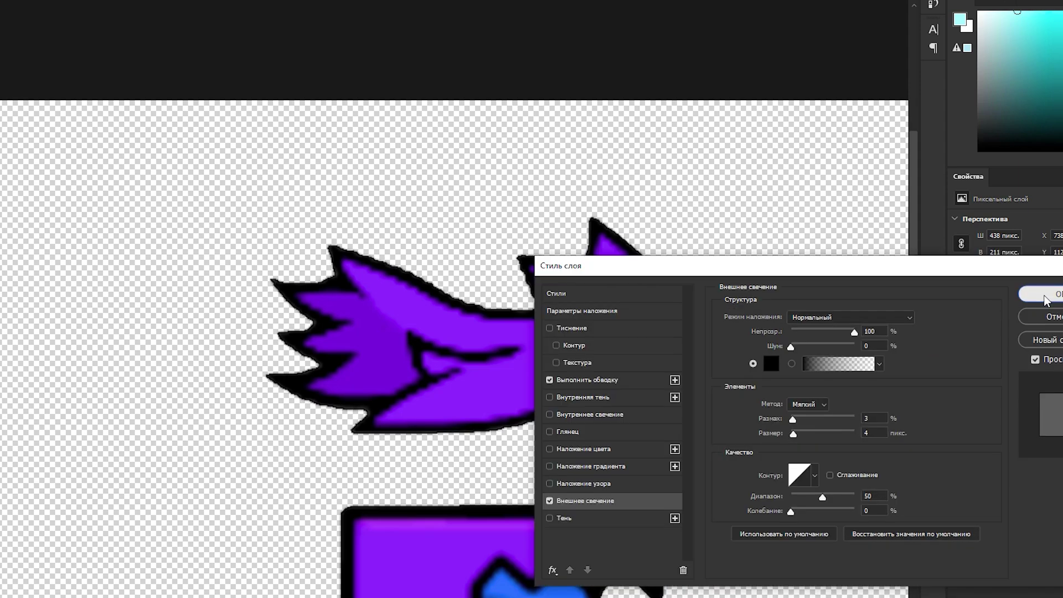
left_click(1039, 297)
Scale the ship layer on the sprite sheet down to 176 by 85 pixels and position it over the original ship icon
scroll(570, 368, "down", 3)
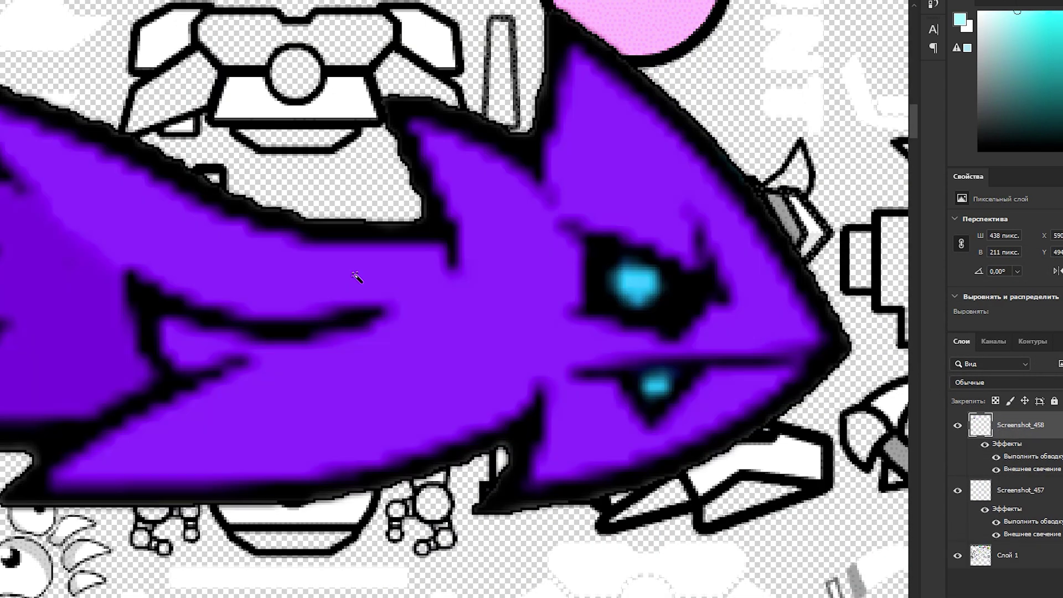
key("ctrl+t")
left_click_drag(850, 514, 234, 217)
left_click_drag(150, 172, 425, 328)
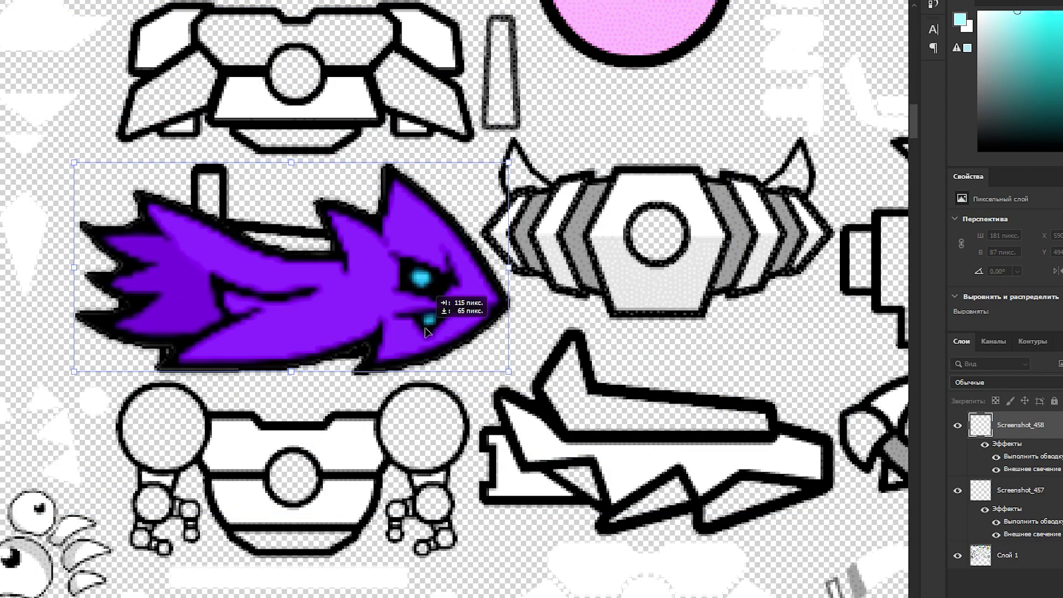
left_click_drag(510, 171, 484, 232)
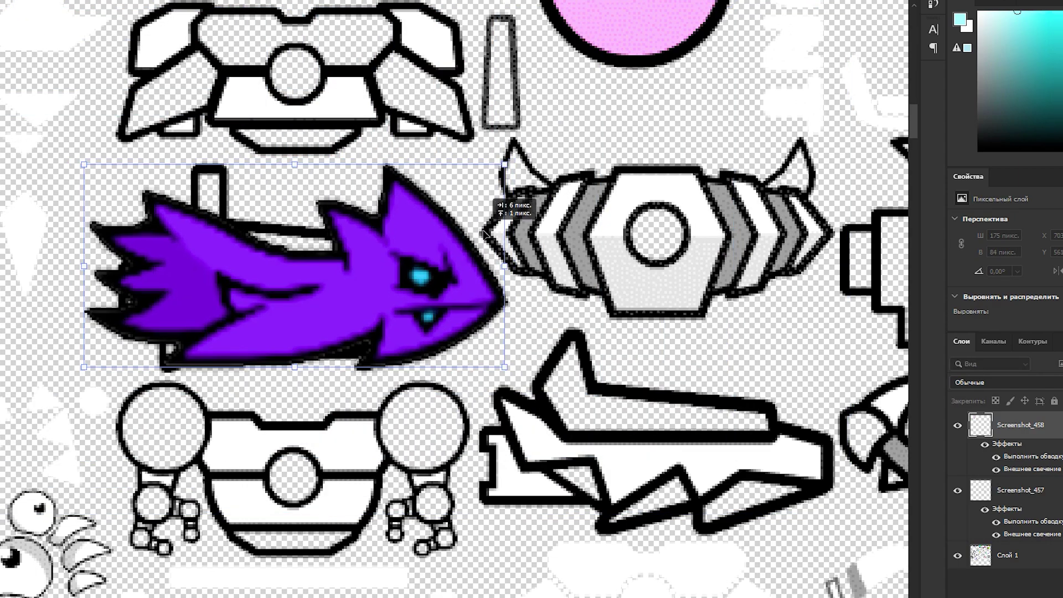
left_click_drag(87, 169, 90, 170)
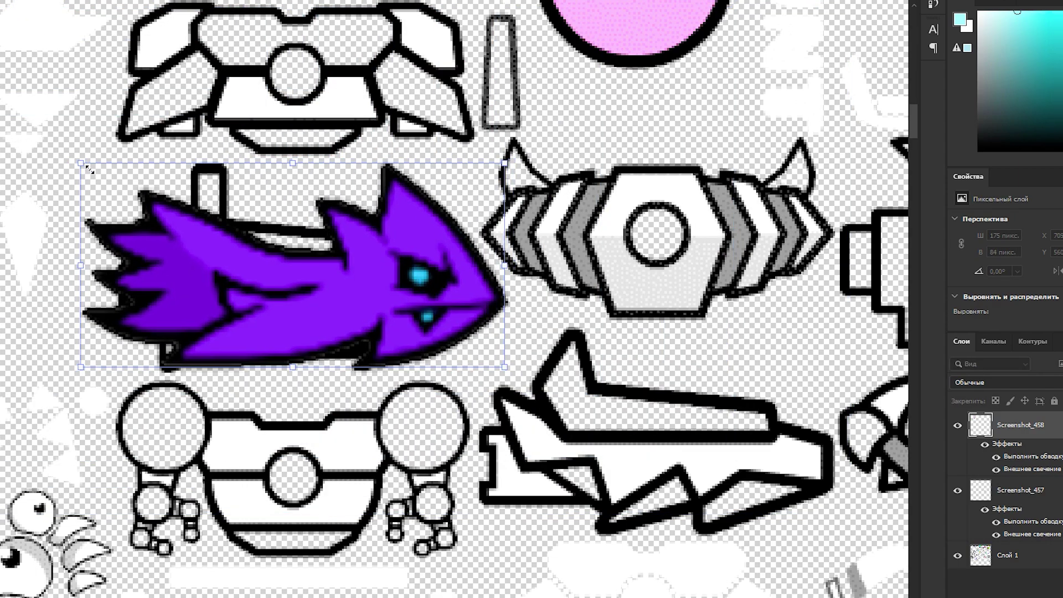
mouse_move(350, 233)
left_mouse_down()
mouse_move(350, 223)
mouse_move(715, 404)
mouse_move(717, 392)
mouse_move(728, 436)
mouse_move(355, 236)
left_mouse_up()
key("Return")
Hide the Screenshot_458 layer and delete the original ship artwork beneath it from the Слой 1 layer
scroll(368, 213, "up", 4)
scroll(782, 571, "left", 4)
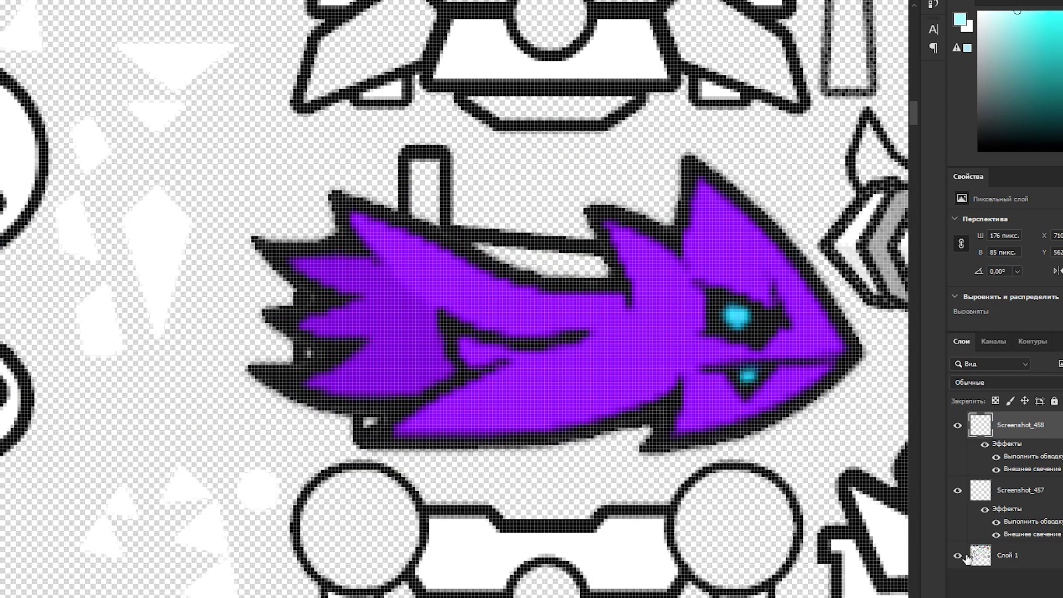
left_click(958, 555)
left_click(958, 425)
left_click(958, 555)
left_click(1036, 562)
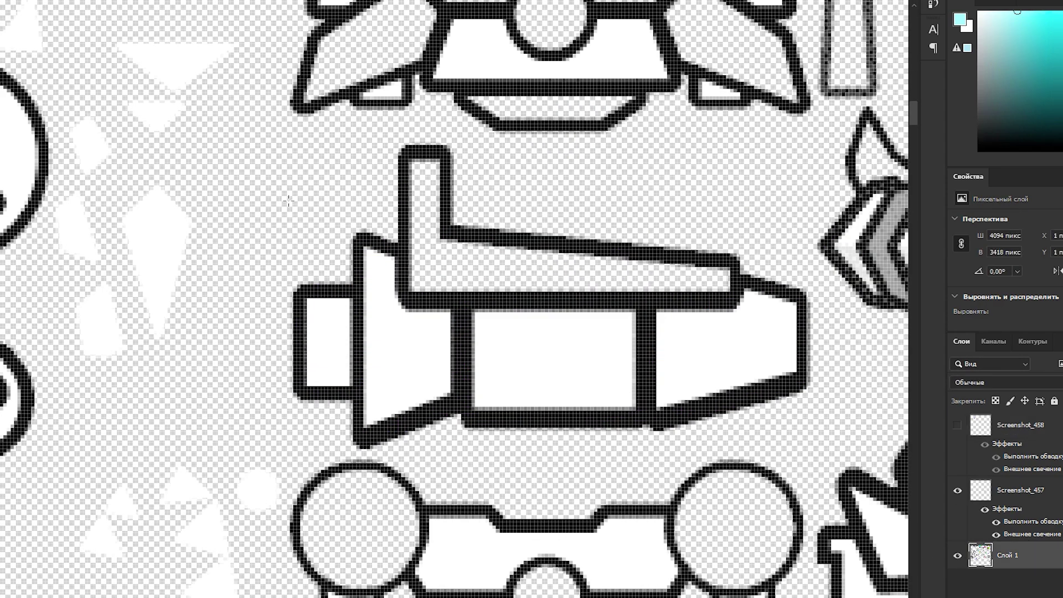
left_click_drag(347, 212, 813, 453)
key("Delete")
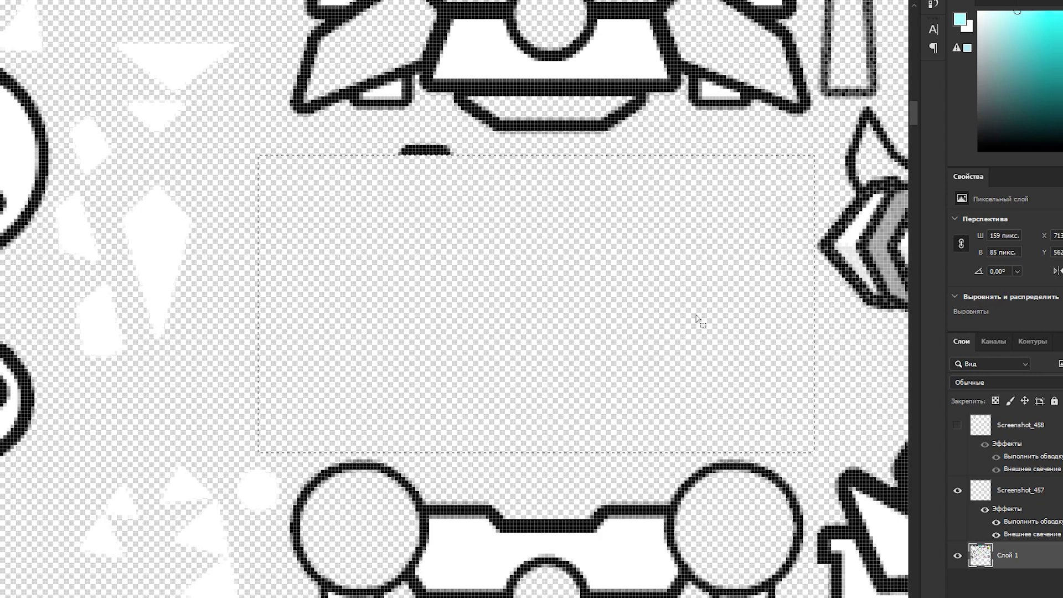
Delete the leftover strip above the erased ship on Слой 1, clear the selection and show the Screenshot_458 layer again
right_click(670, 280)
key("Escape")
left_click_drag(377, 132, 454, 176)
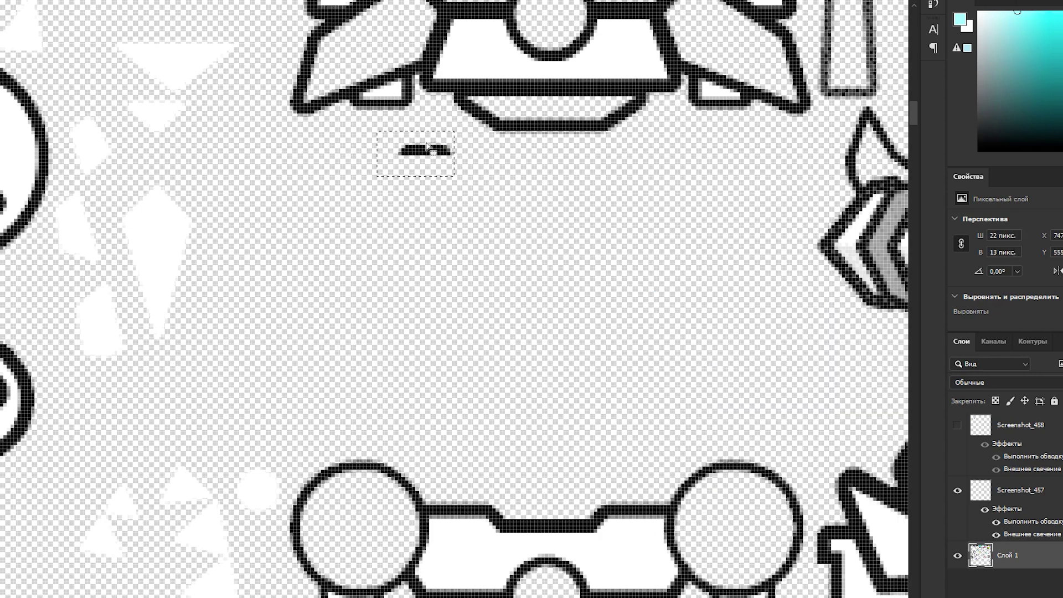
right_click(442, 144)
left_click(469, 161)
left_click(957, 424)
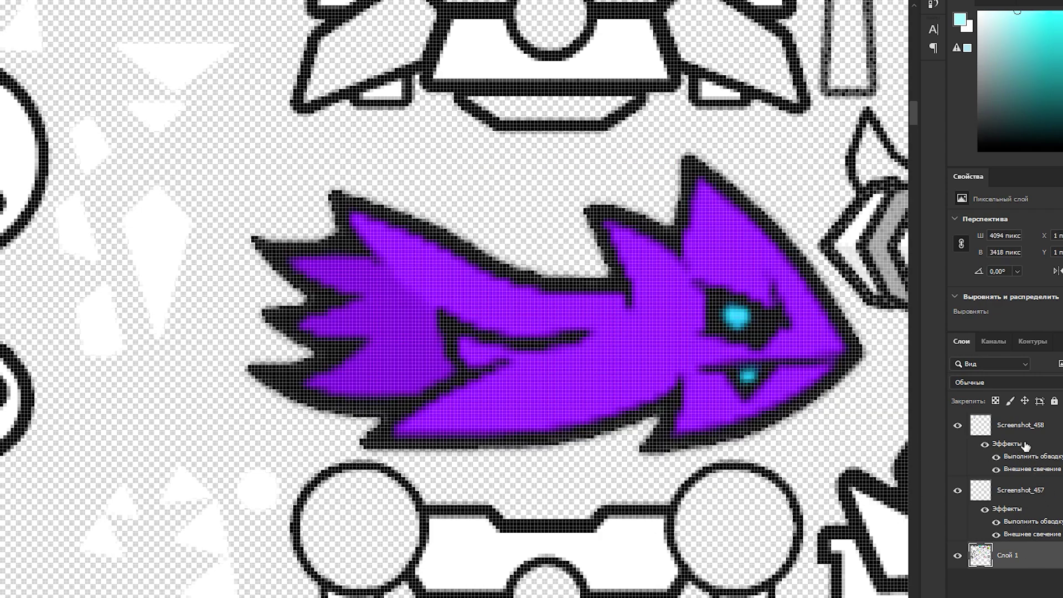
Export the edited GJ_GameSheet02-uhd sprite sheet as an image
left_click(1024, 445)
left_click(0, 0)
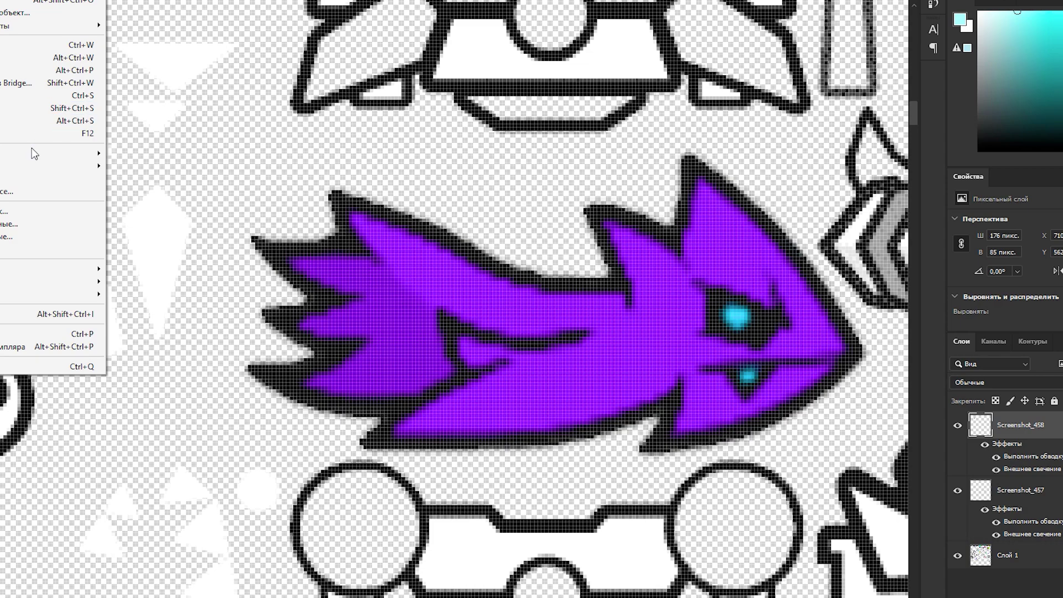
mouse_move(34, 154)
left_click(146, 157)
mouse_move(882, 559)
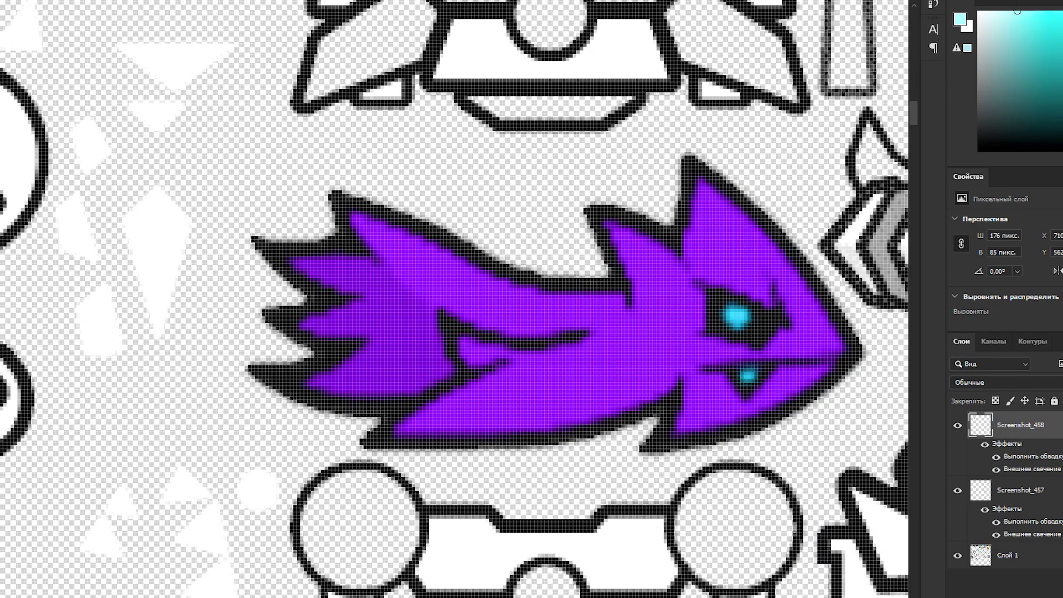
left_click(753, 576)
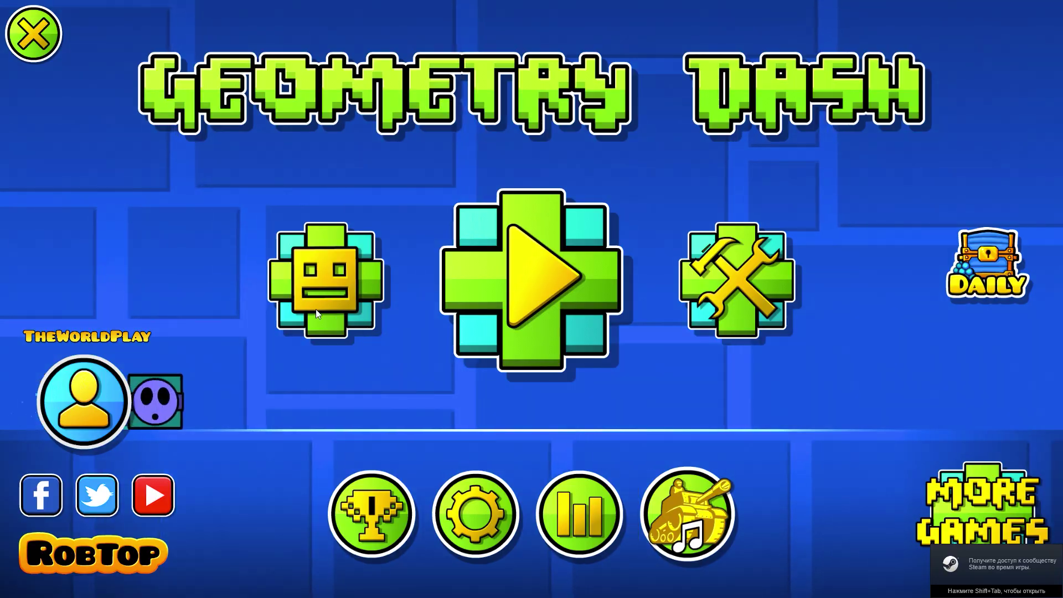
Inspect the new purple ship in the game's ship icon selection and on the player profile
left_click(315, 313)
left_click(217, 239)
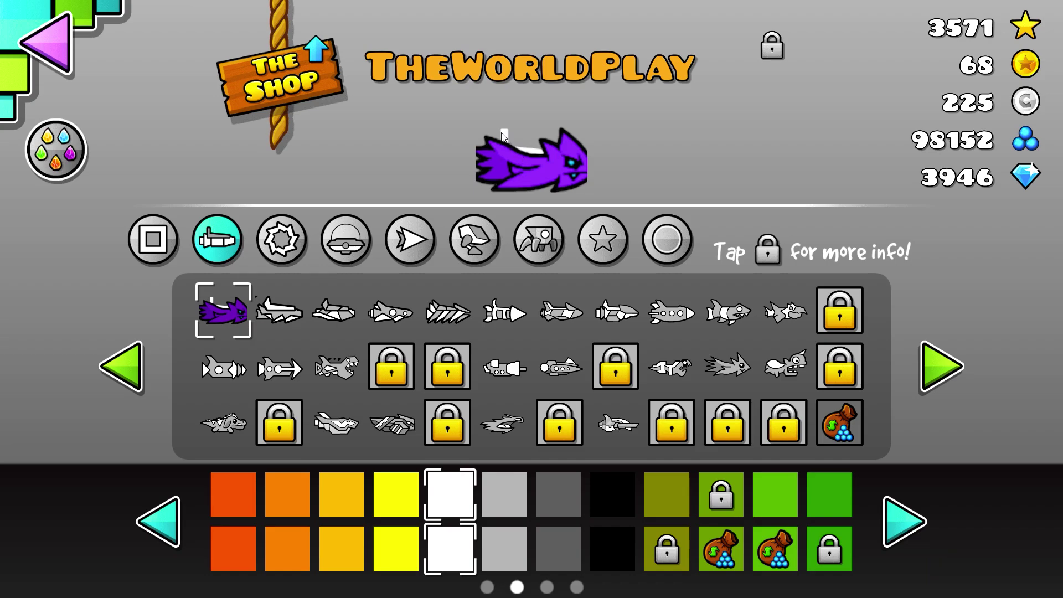
left_click(75, 42)
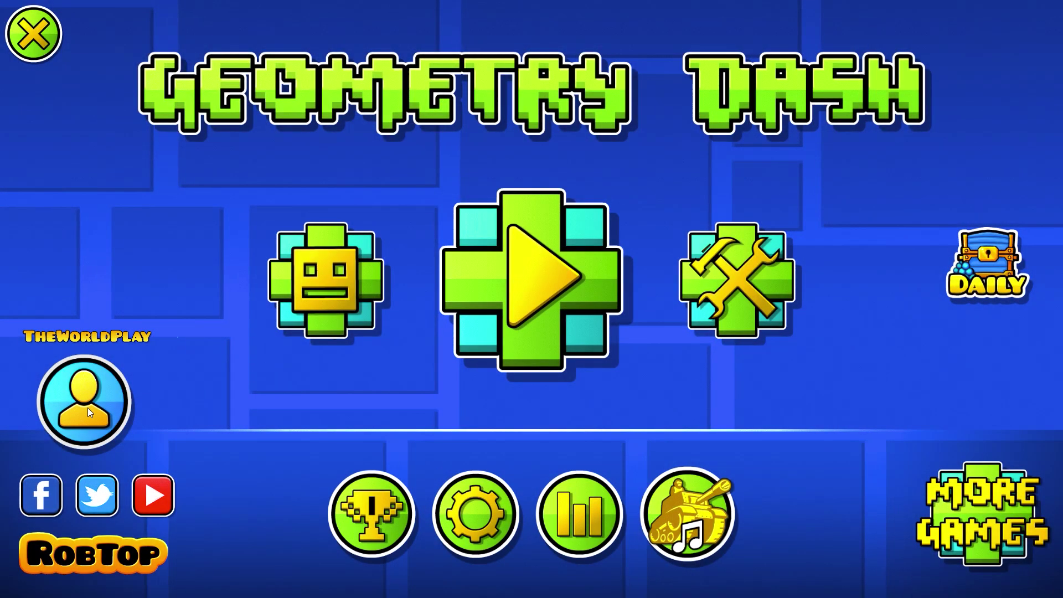
left_click(88, 407)
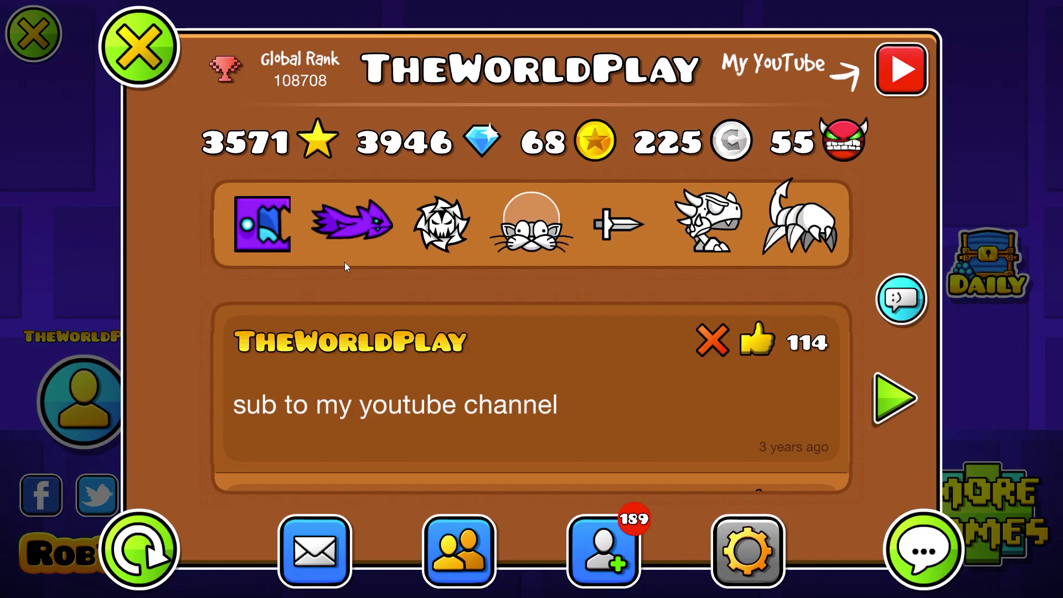
left_click(138, 46)
Find Theory of Everything 2 among the main levels and start it
left_click(513, 267)
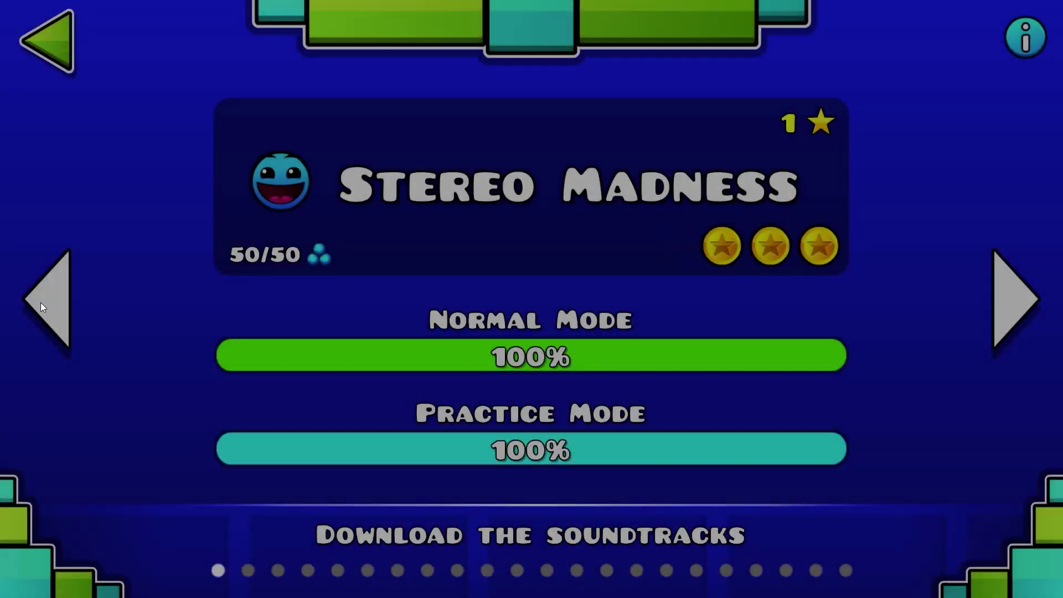
left_click(42, 303)
left_click(52, 309)
left_click(42, 305)
left_click(41, 306)
left_click(25, 273)
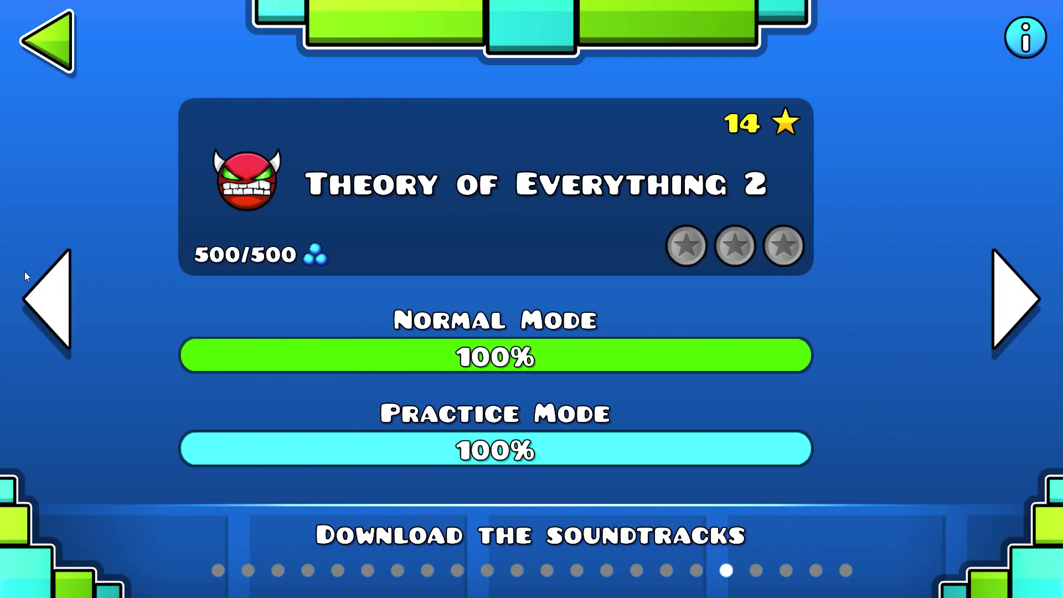
left_click(26, 273)
left_click(1014, 298)
left_click_drag(606, 191, 317, 191)
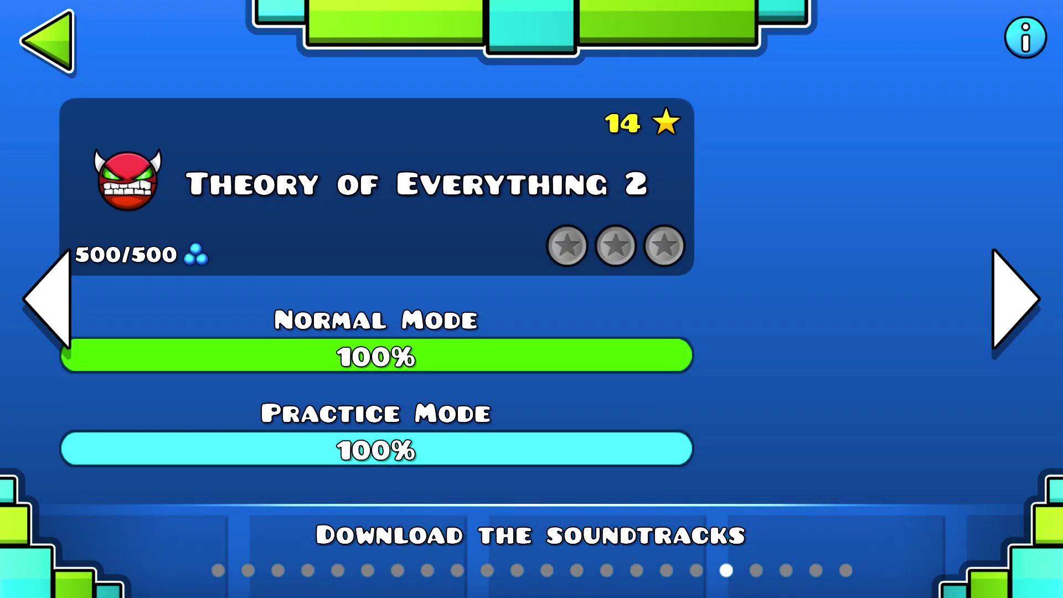
left_click(376, 187)
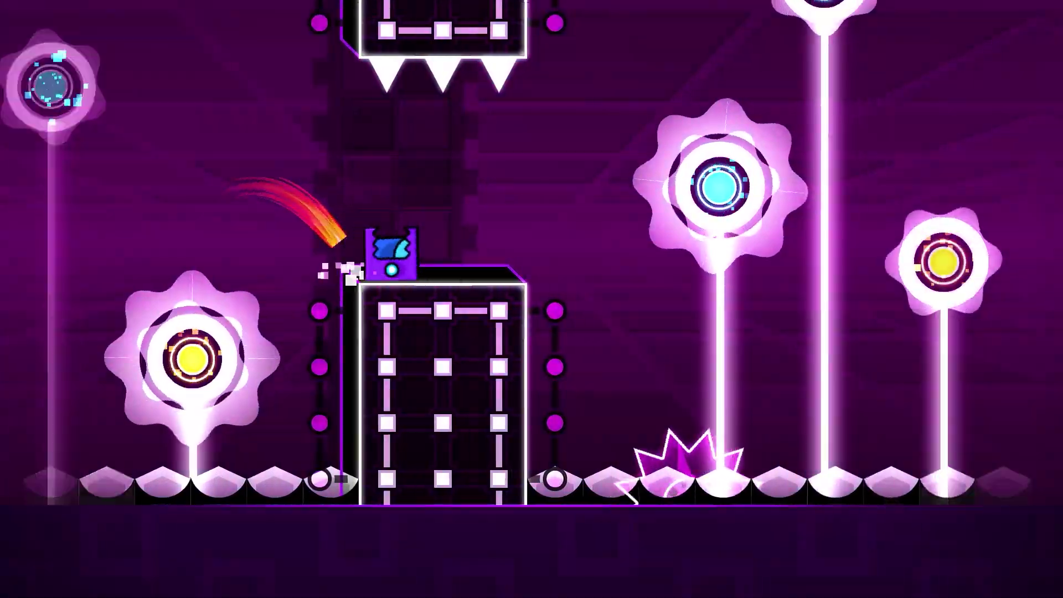
Play Theory of Everything 2 through the cube part into the ship part to check both new icons in motion
key("space")
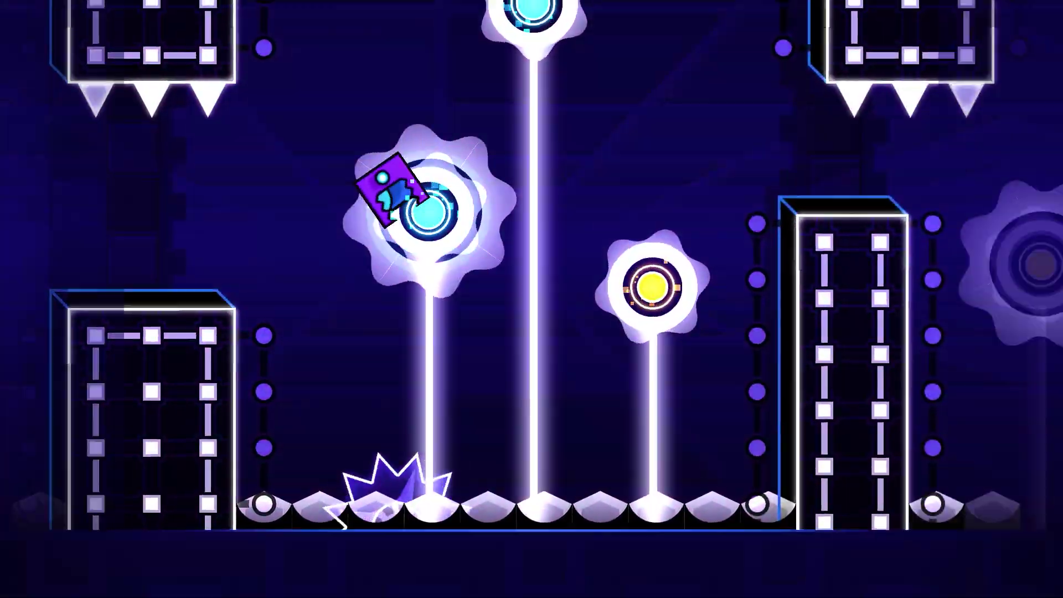
key("space")
key("space")
key("space")
key("space")
key("space")
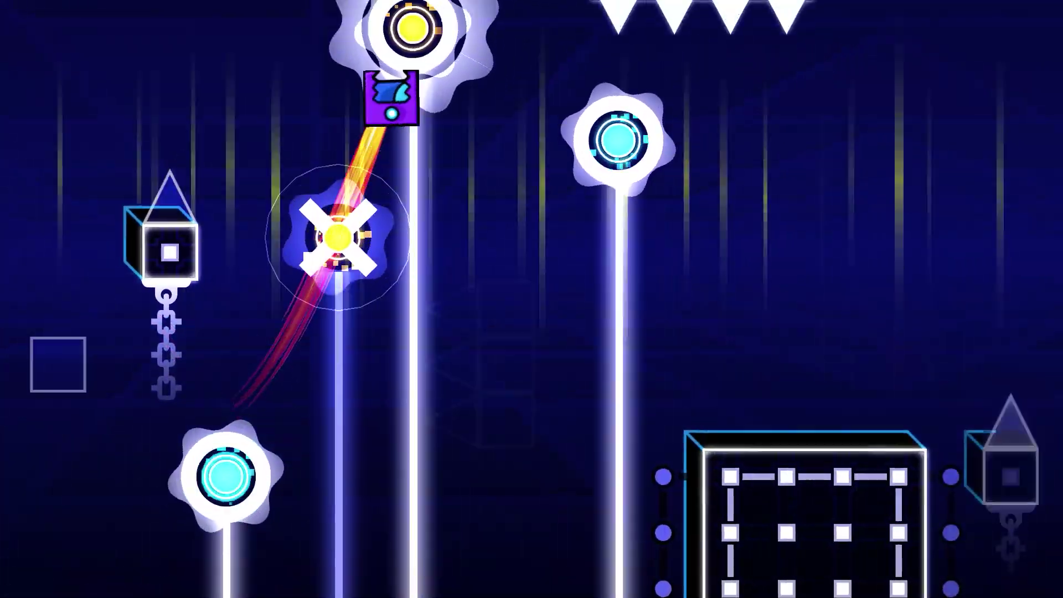
key("space")
key("space")
key("space")
key("space")
key("space")
key("space")
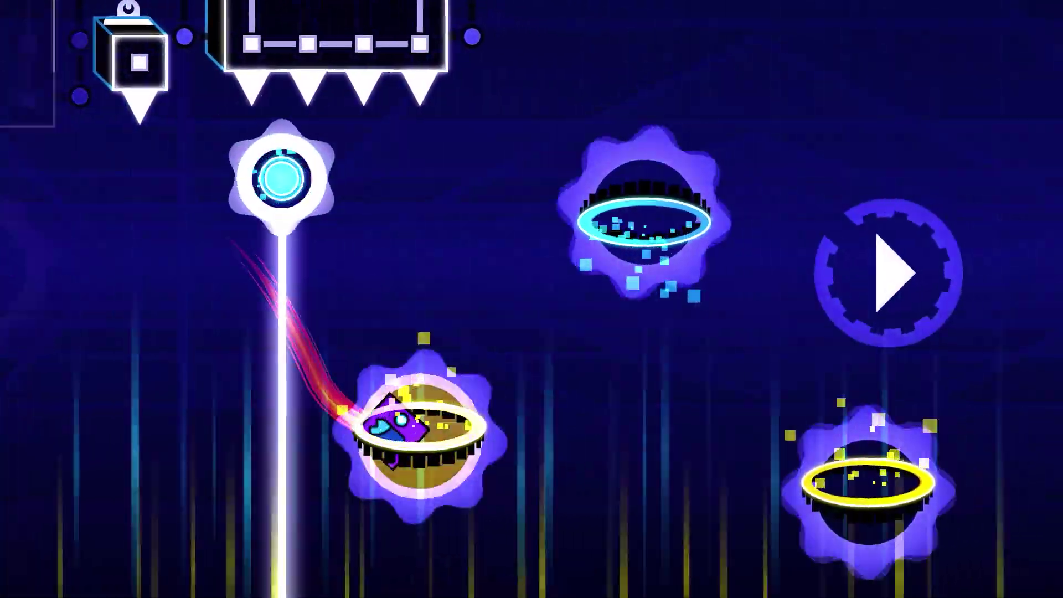
key("space")
key("space")
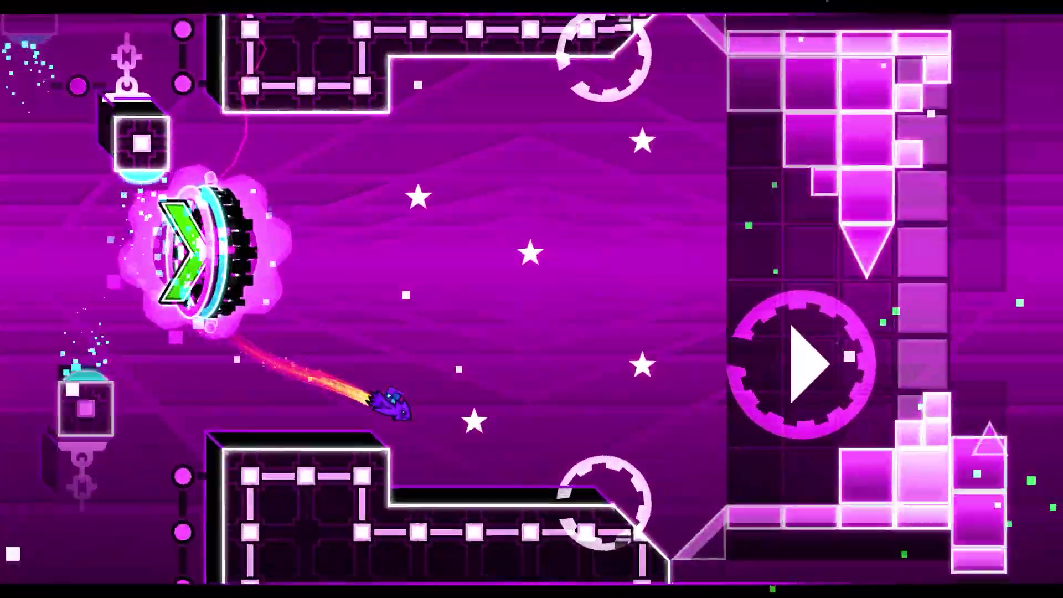
key("space")
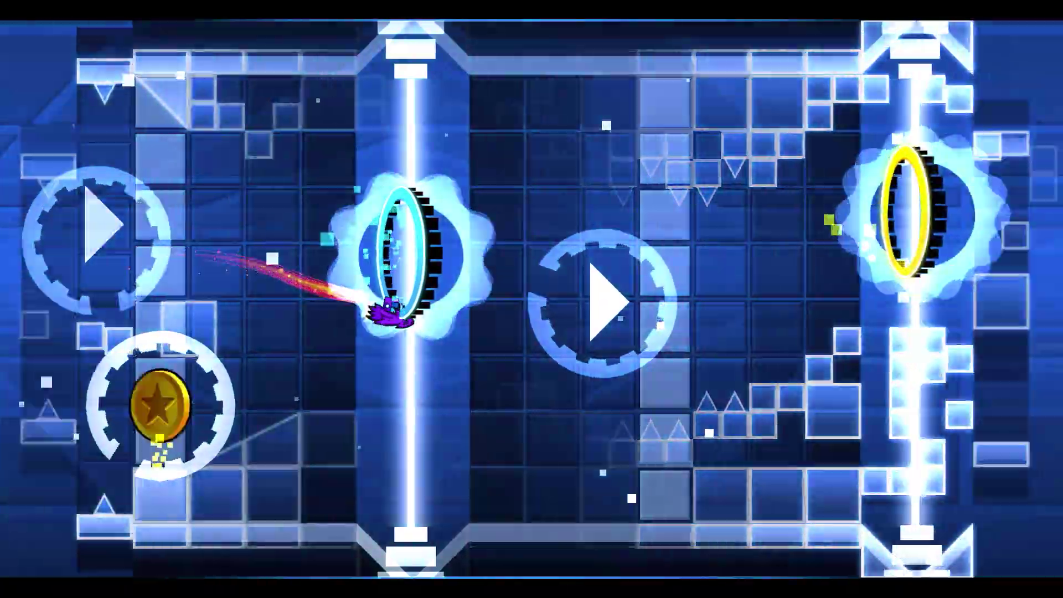
key("space")
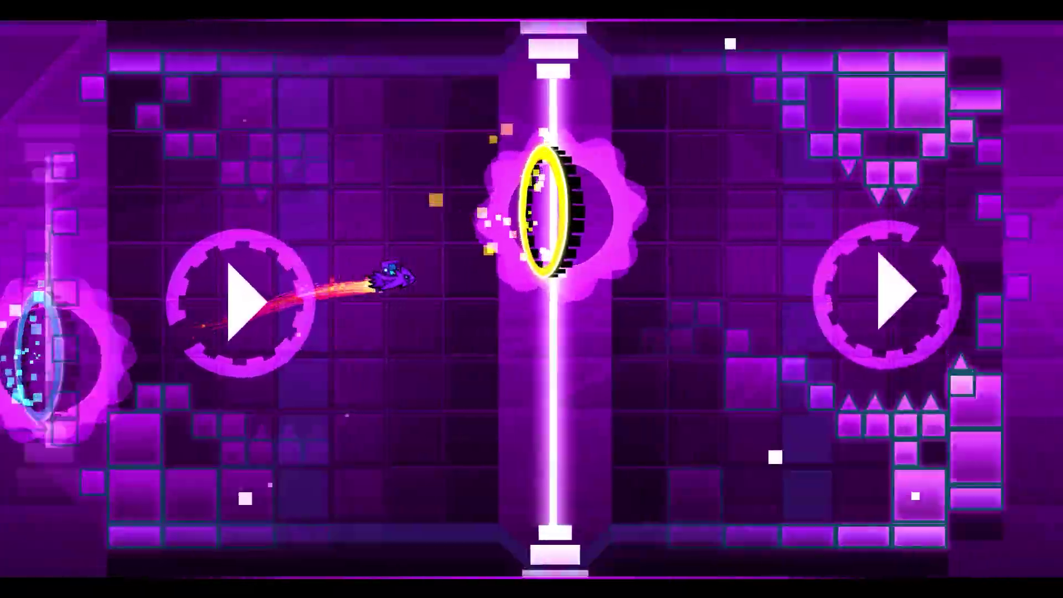
key("space")
key("space")
key("space")
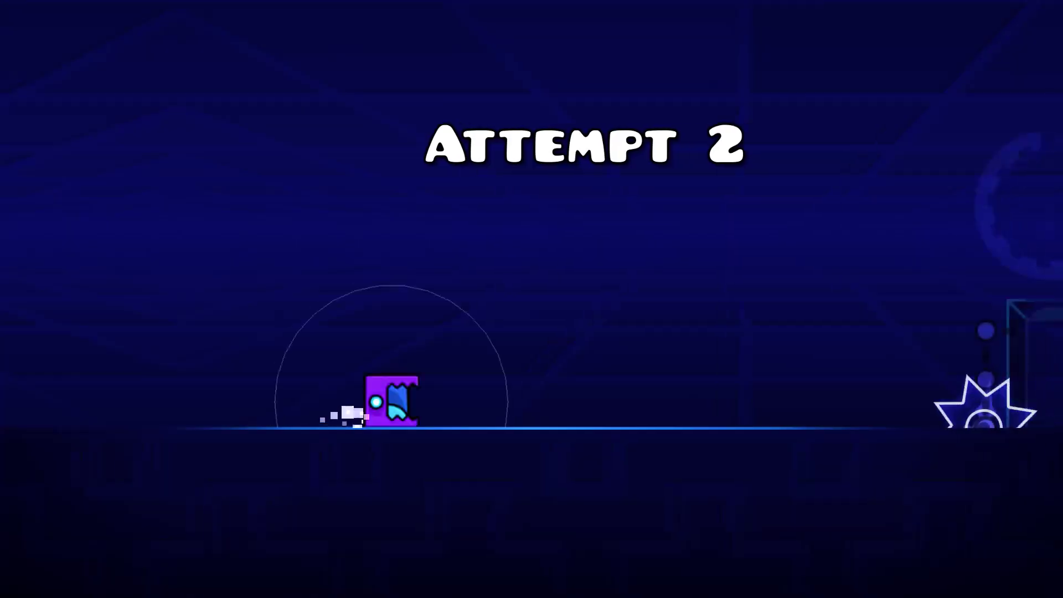
Replay the opening cube part of Theory of Everything 2 for a second look at the cube icon and leave the level
key("space")
key("space")
key("space")
key("space")
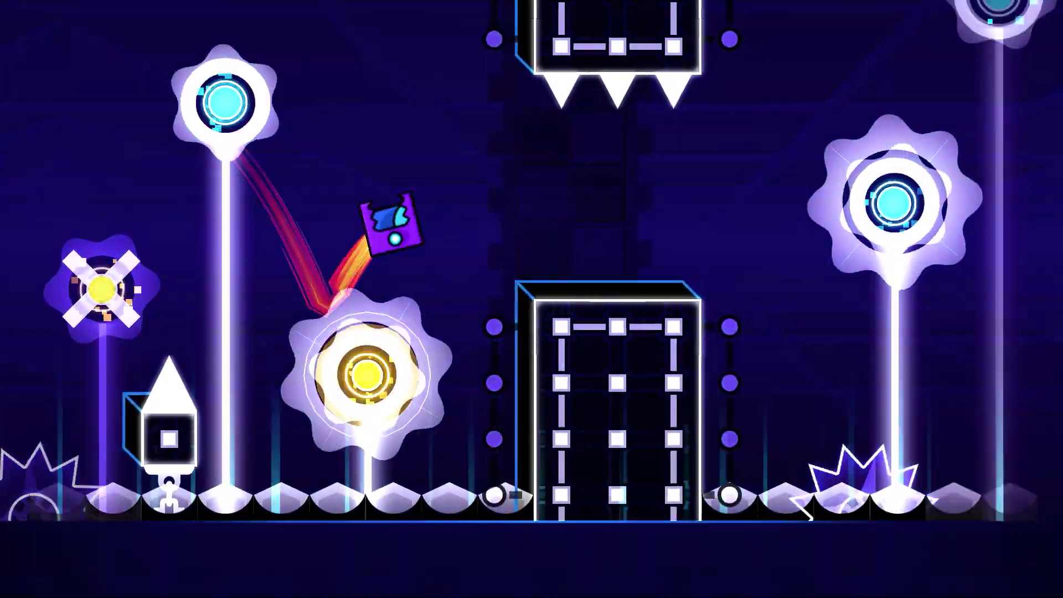
key("space")
key("space")
key("space")
key("space")
key("space")
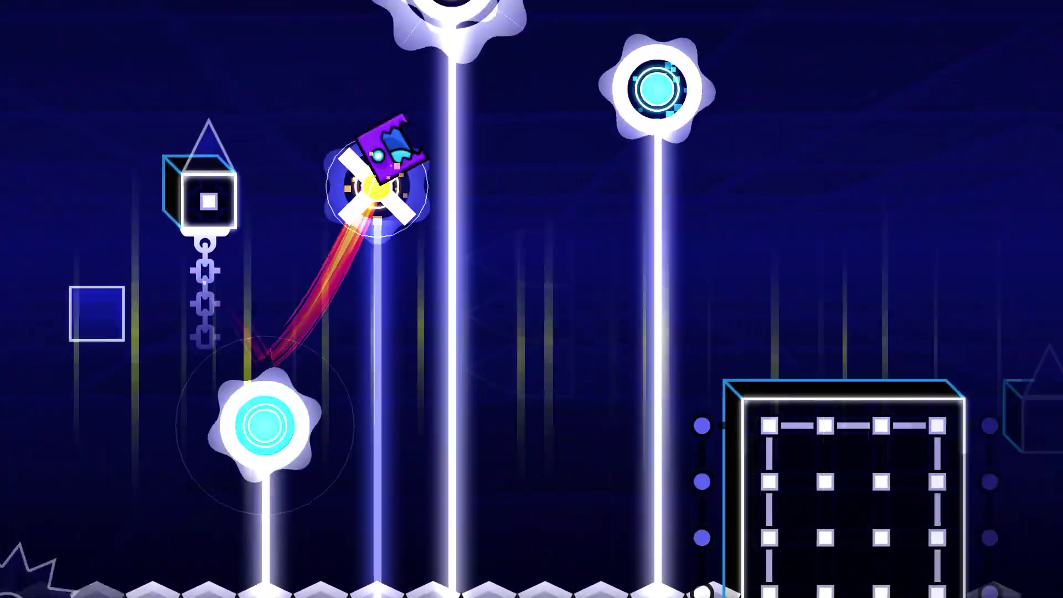
key("Escape")
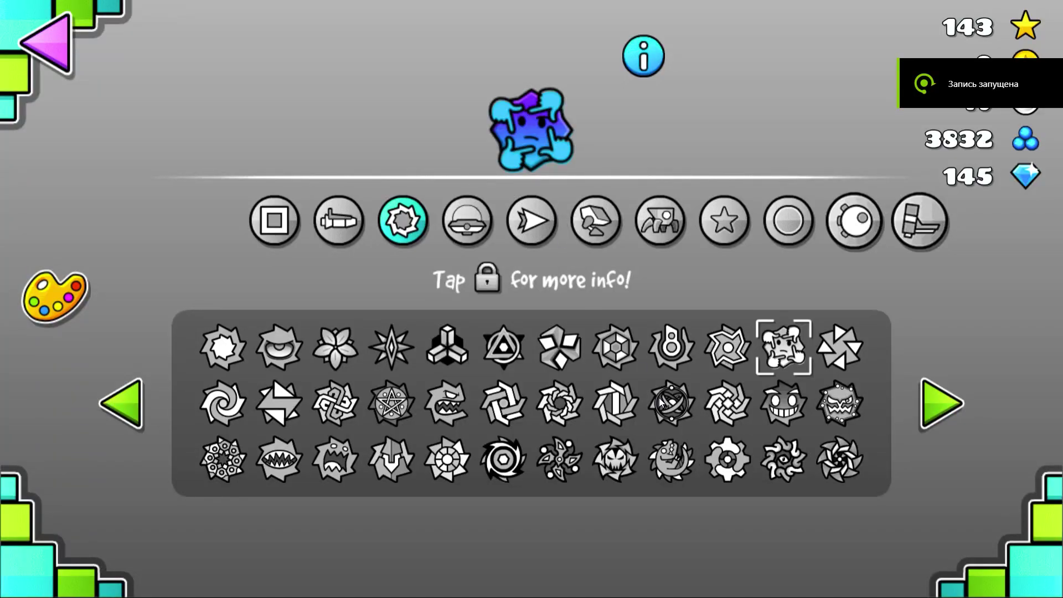
Try the spiked monster-face ball in the 2.2 icon kit and view the icons in the colour palette
left_click(623, 453)
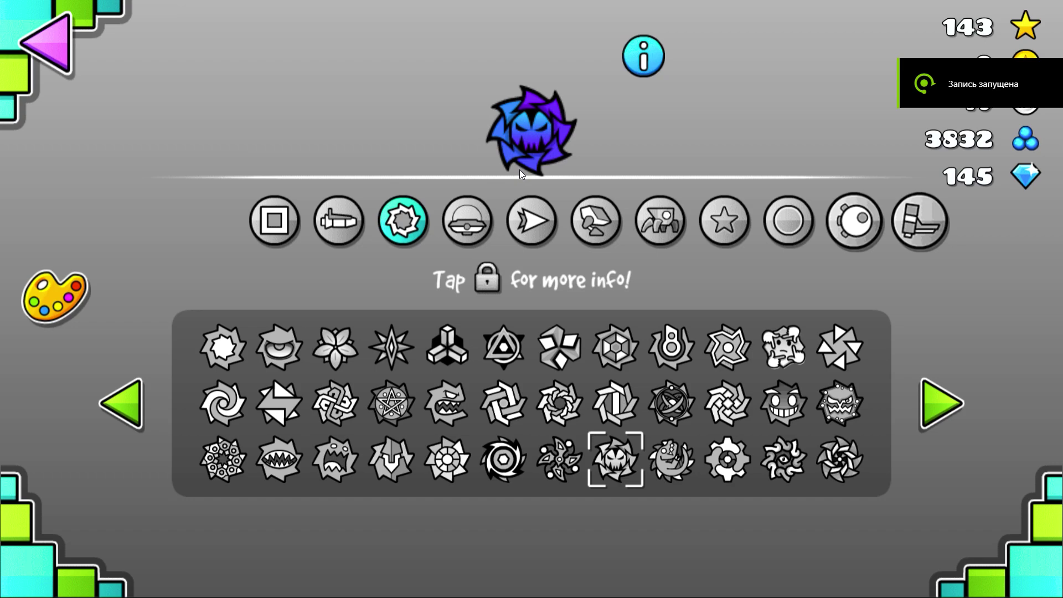
left_click(70, 297)
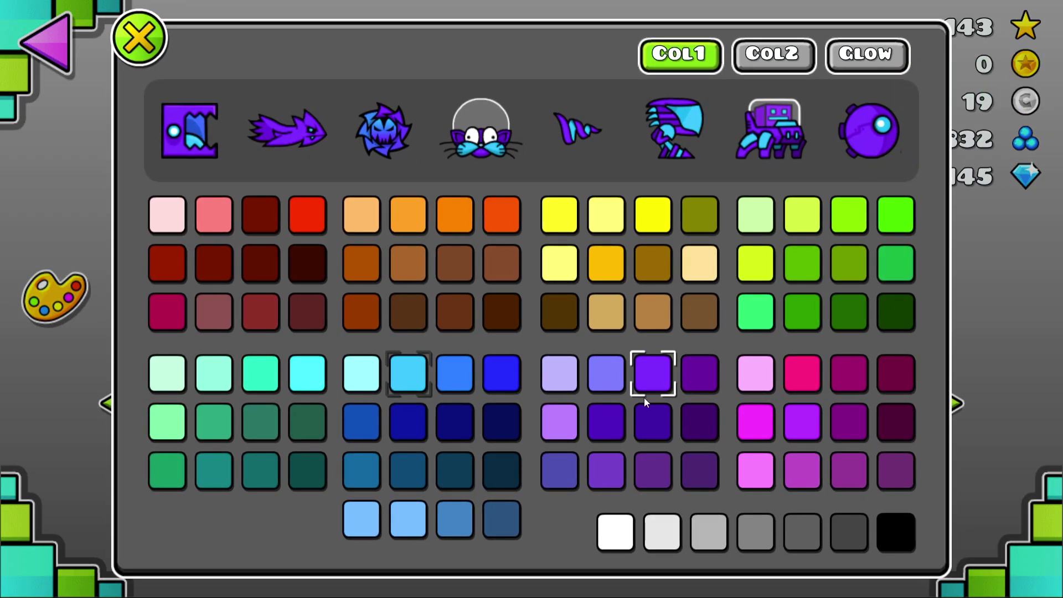
left_click(166, 38)
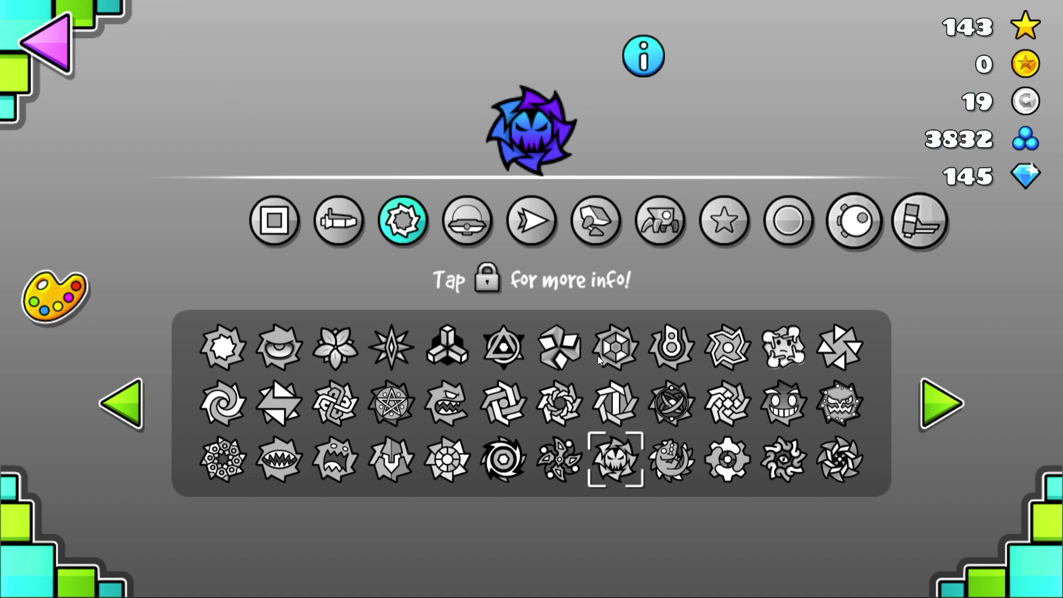
Choose the ball icon with four hands around a face, capture its preview and save it as Screenshot_459 in PNG format
left_click(782, 360)
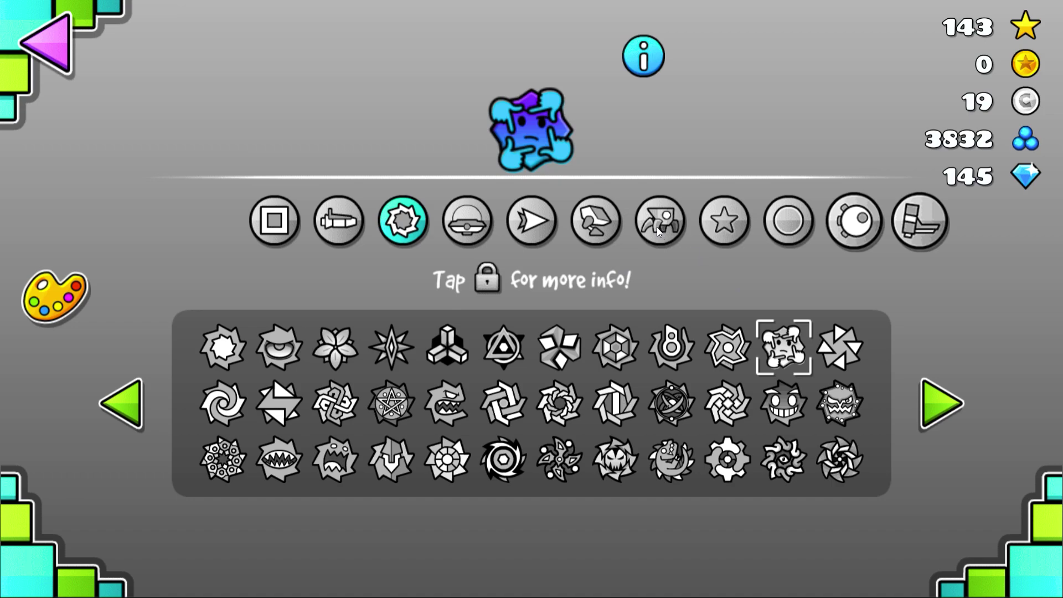
key("Print")
left_click_drag(470, 81, 593, 174)
left_click(567, 185)
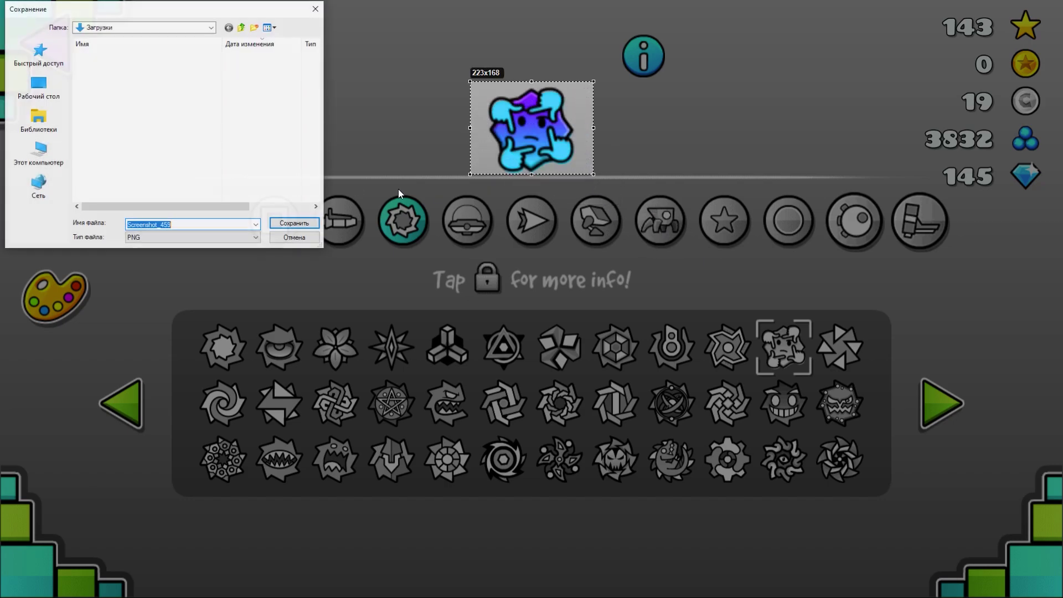
left_click(296, 224)
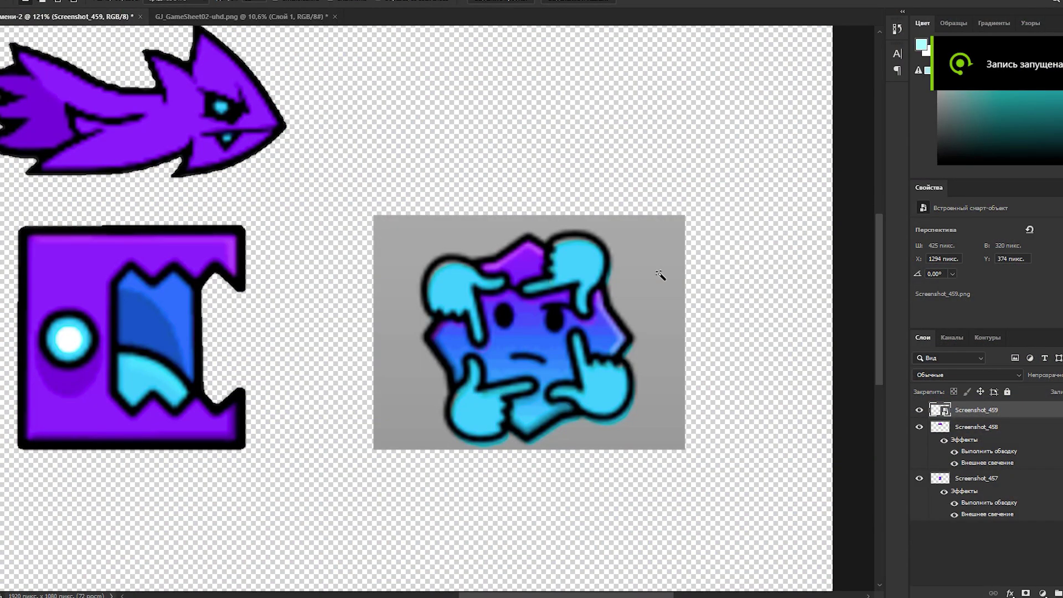
Rasterize the Screenshot_459 layer, delete the selected grey background around the ball and clear the selection
key("Delete")
key("Return")
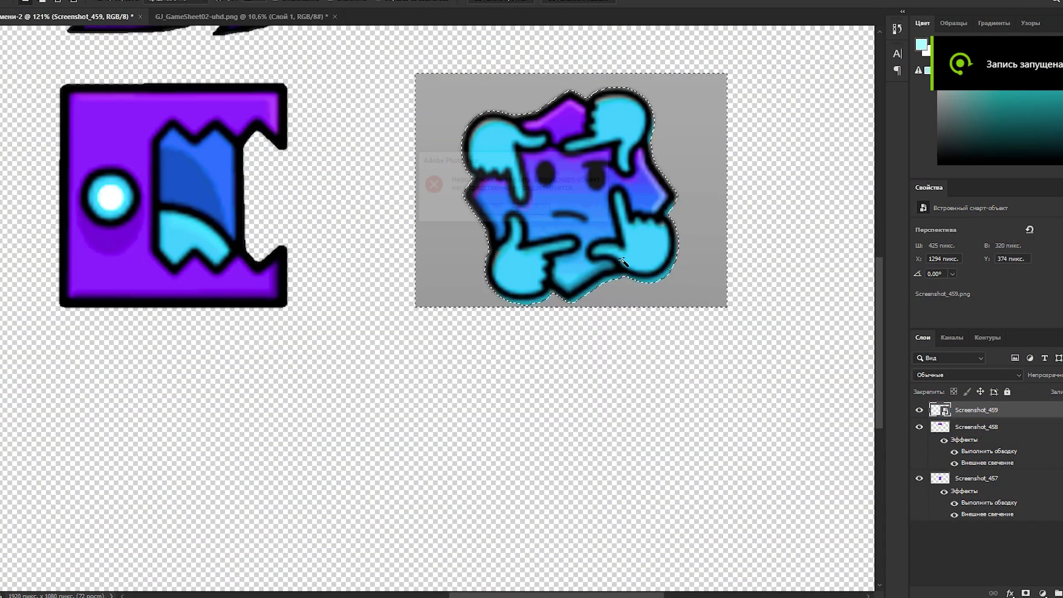
scroll(668, 285, "up", 2)
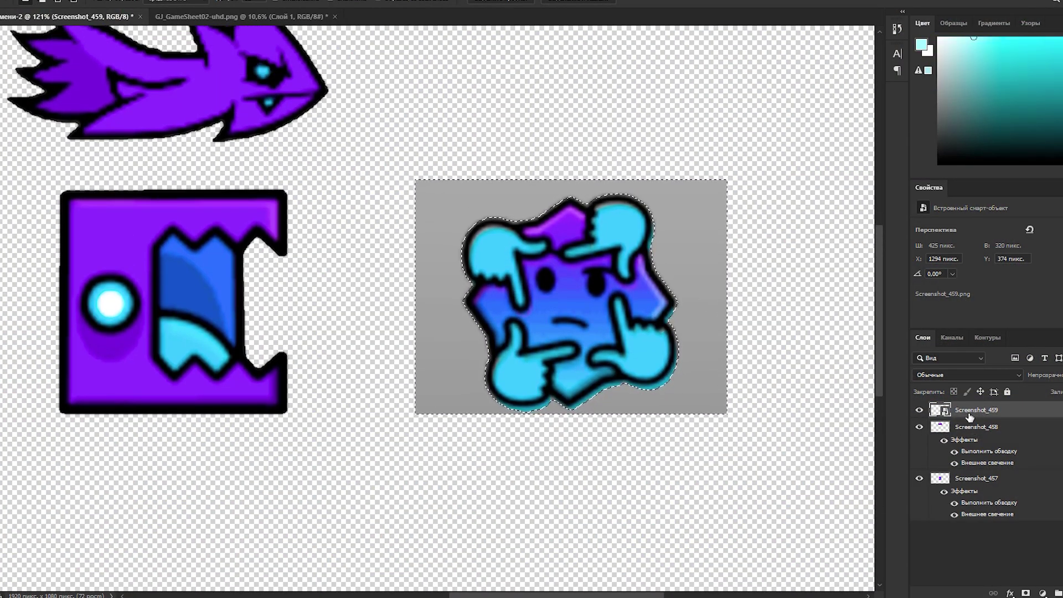
right_click(966, 412)
left_click(779, 301)
right_click(661, 284)
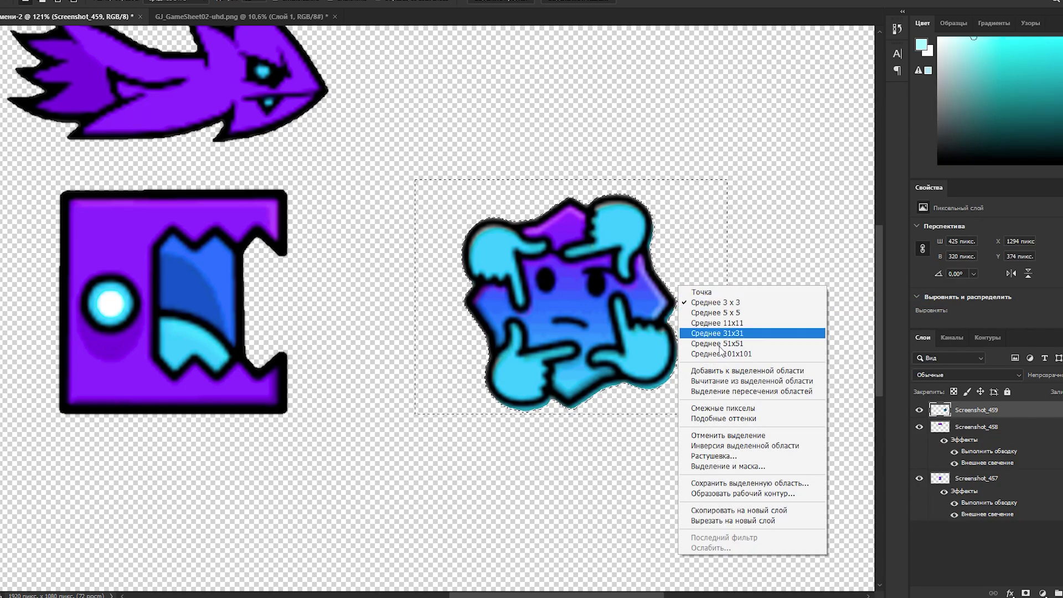
left_click(720, 434)
scroll(660, 285, "up", 3)
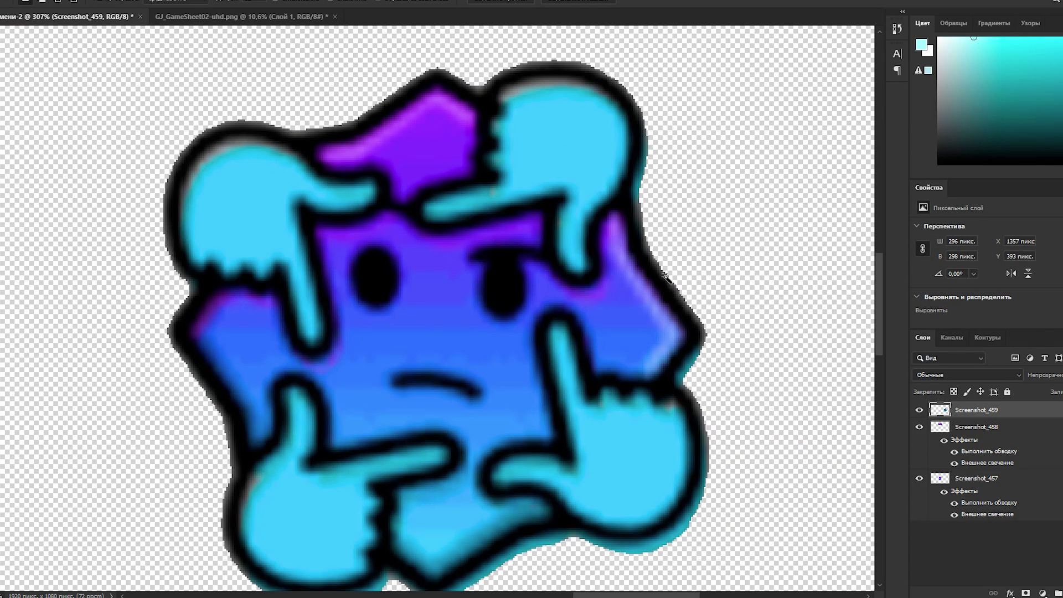
Clear the selection around the ball and give the Screenshot_459 layer only a black outer glow with 100% opacity, 3% spread and 4 px size
right_click(290, 101)
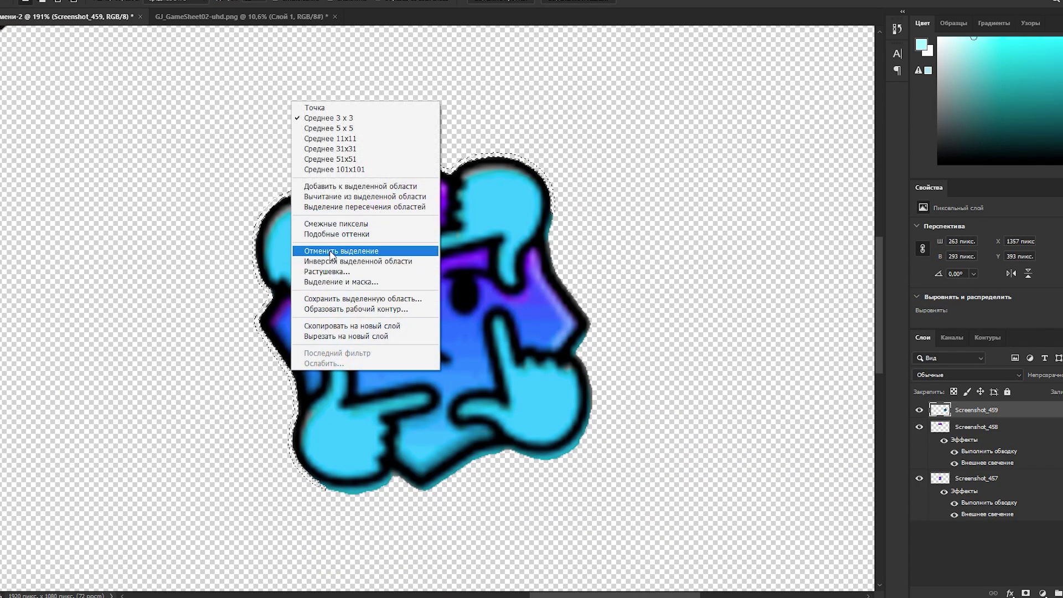
left_click(332, 252)
scroll(465, 296, "down", 2)
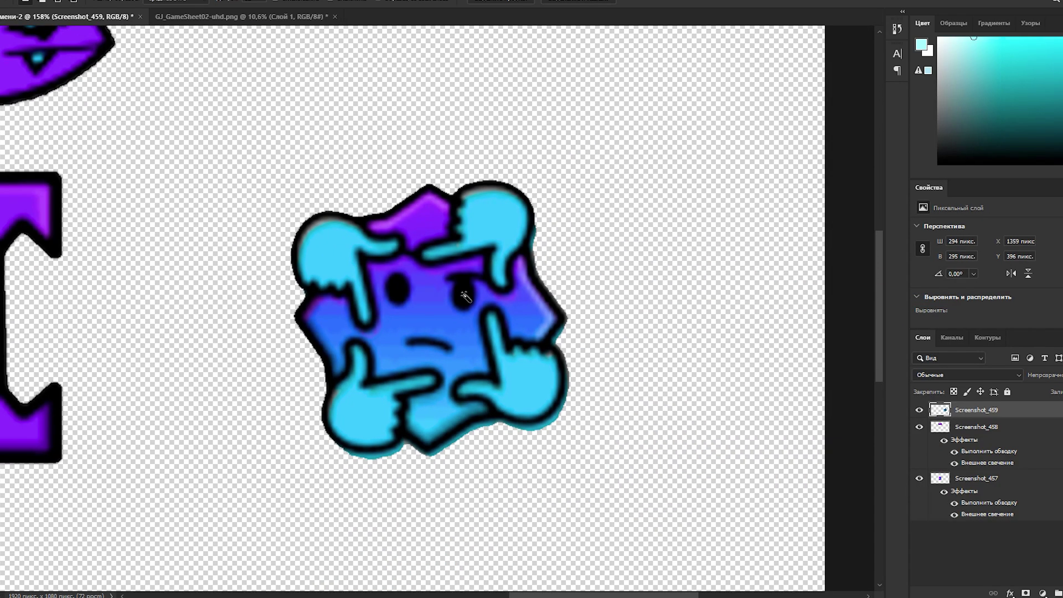
right_click(969, 413)
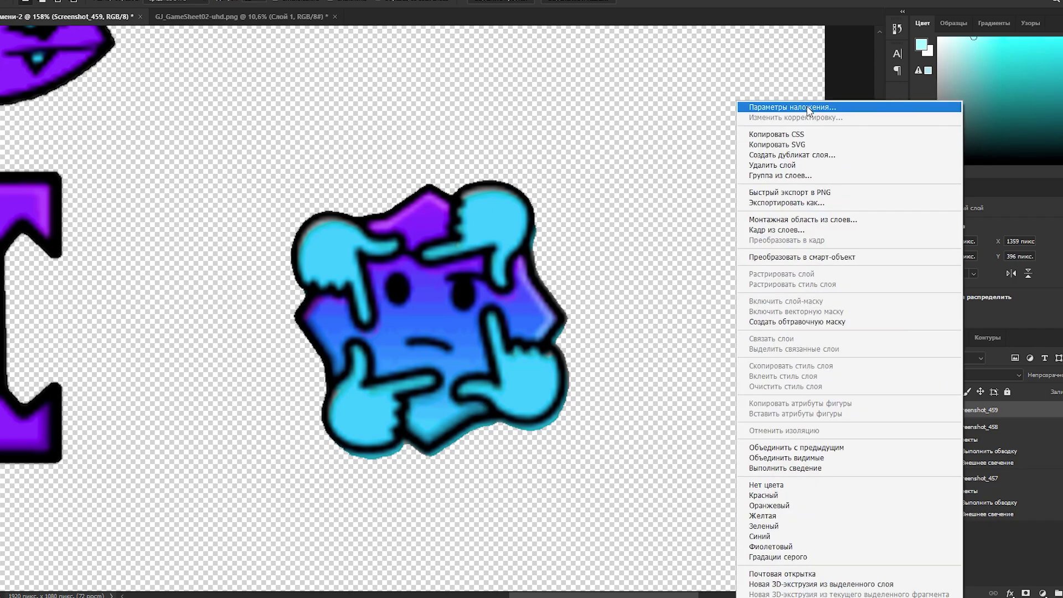
left_click(774, 105)
left_click(593, 374)
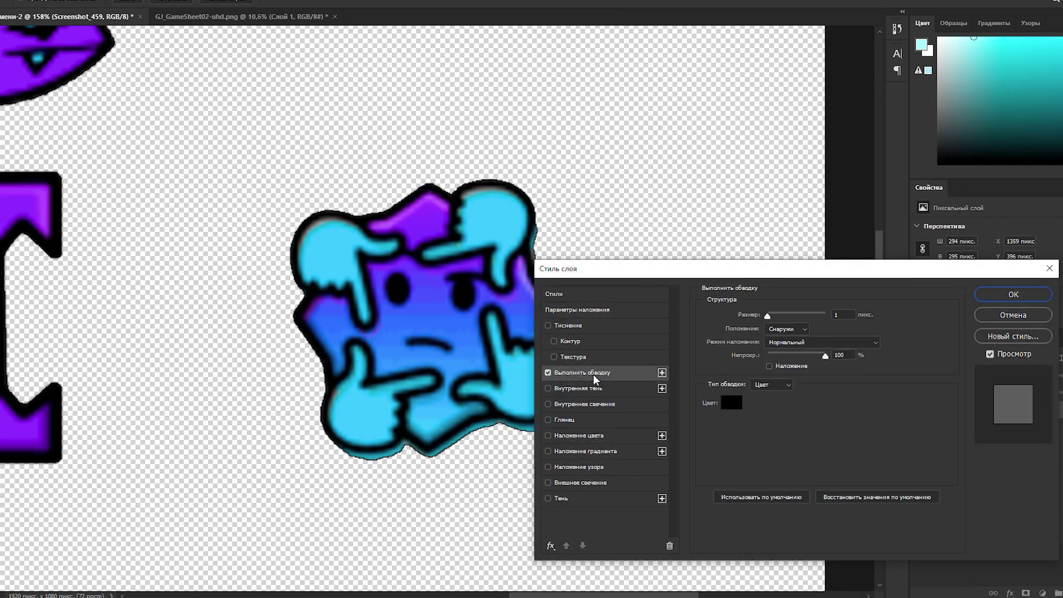
left_click(583, 482)
left_click_drag(391, 474, 315, 422)
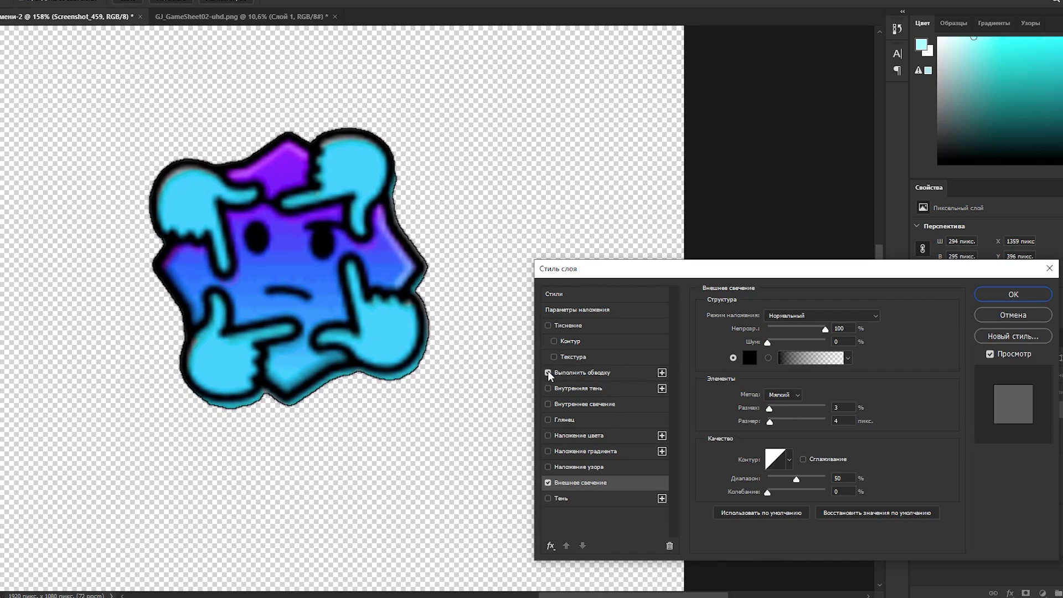
left_click(548, 373)
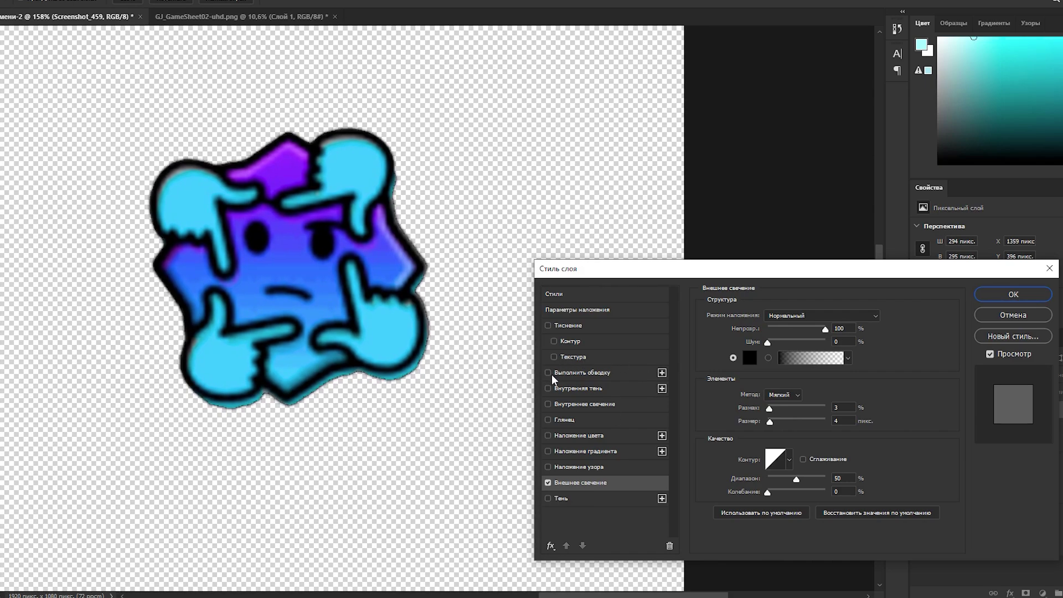
left_click(1013, 294)
scroll(320, 310, "down", 5)
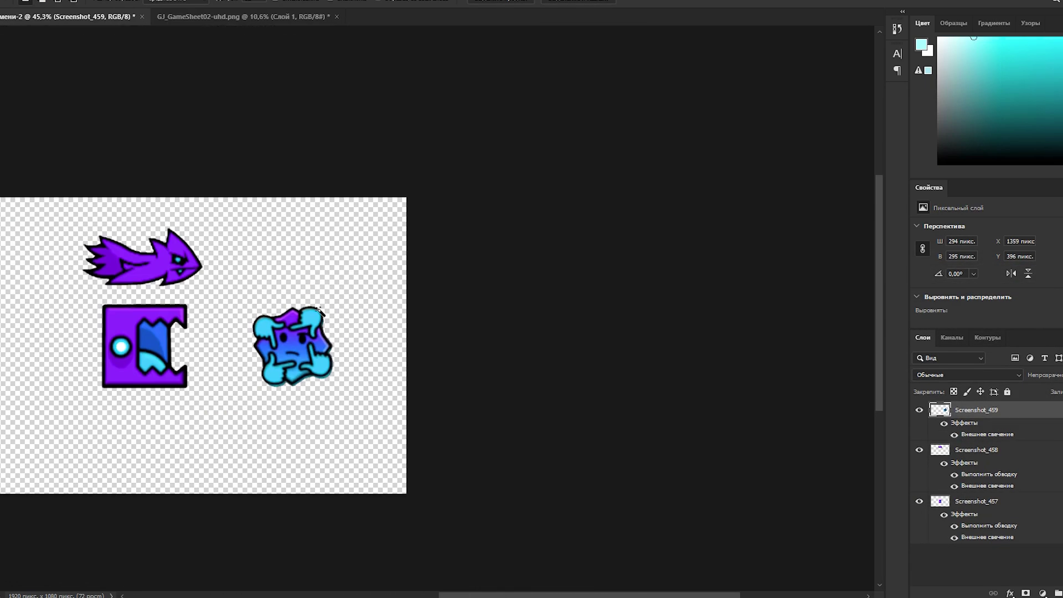
left_click_drag(596, 596, 511, 594)
scroll(508, 342, "down", 4)
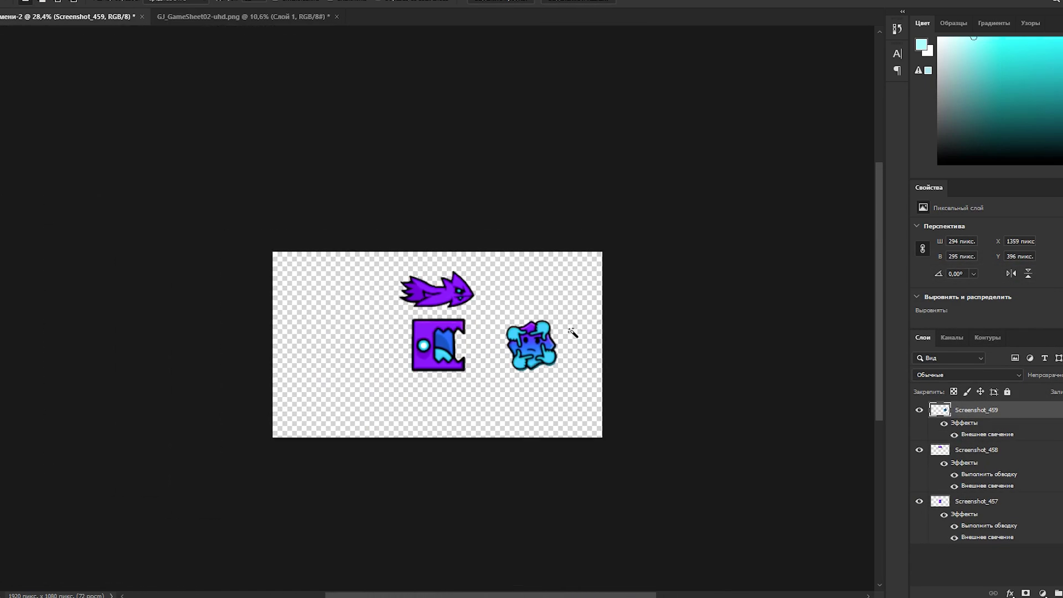
scroll(576, 333, "up", 3)
left_click(122, 2)
mouse_move(123, 11)
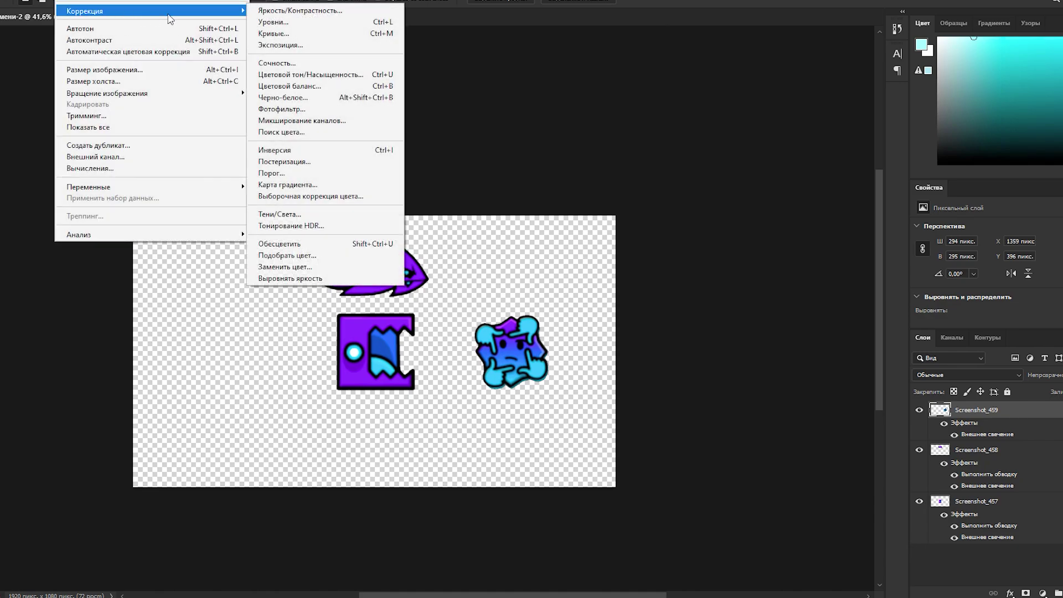
left_click(282, 11)
left_click_drag(855, 309, 868, 309)
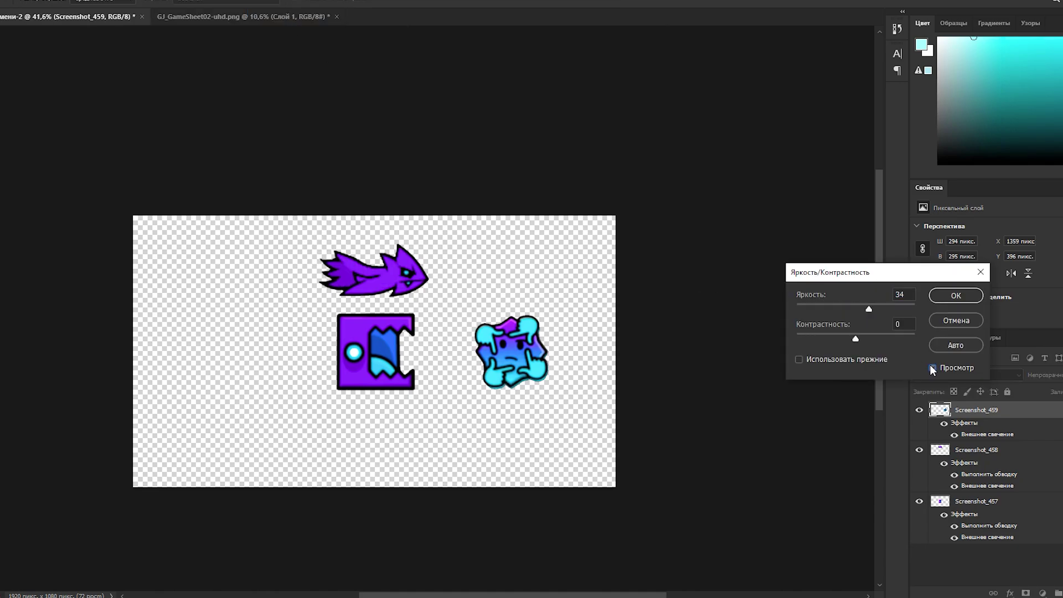
left_click(931, 367)
left_click(944, 320)
Apply the Camera Raw filter to the ball with exposure +0.75, whites +20, clarity +25, vibrance +7 and saturation +2
left_click(215, 1)
left_click(249, 69)
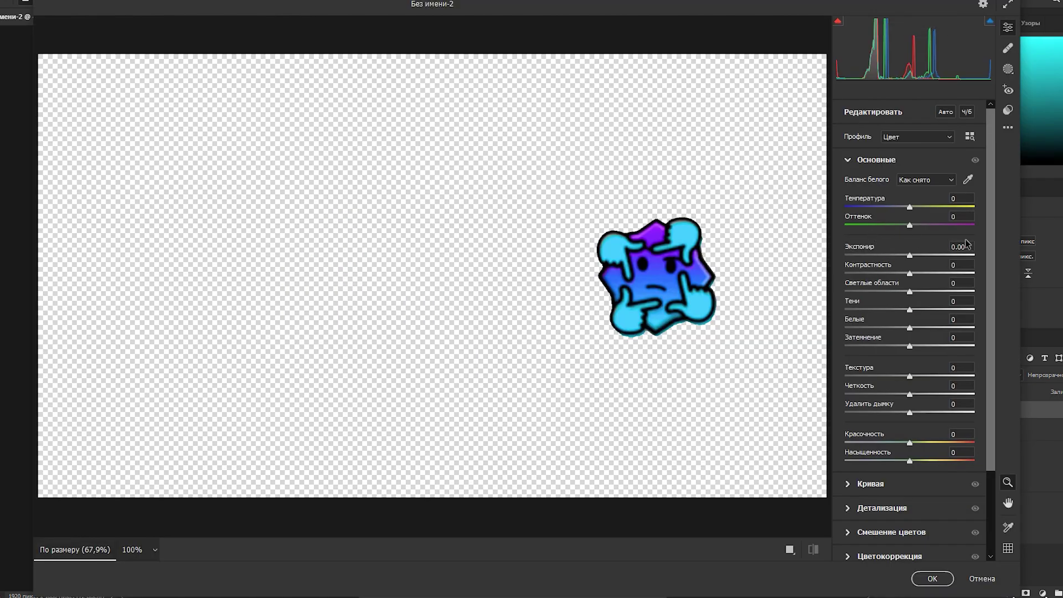
left_click_drag(967, 245, 834, 299)
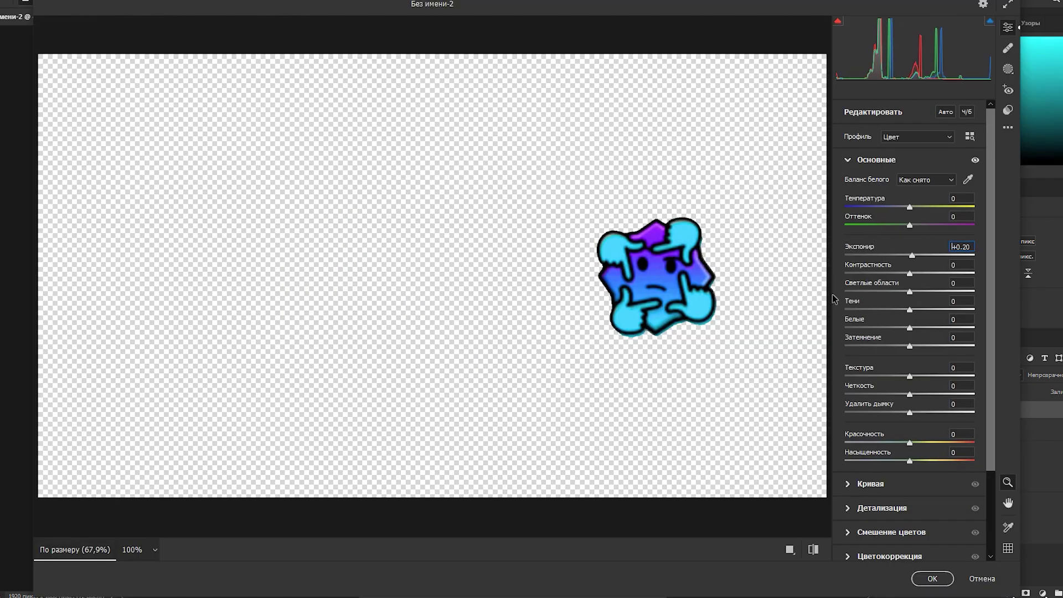
scroll(640, 327, "down", 6)
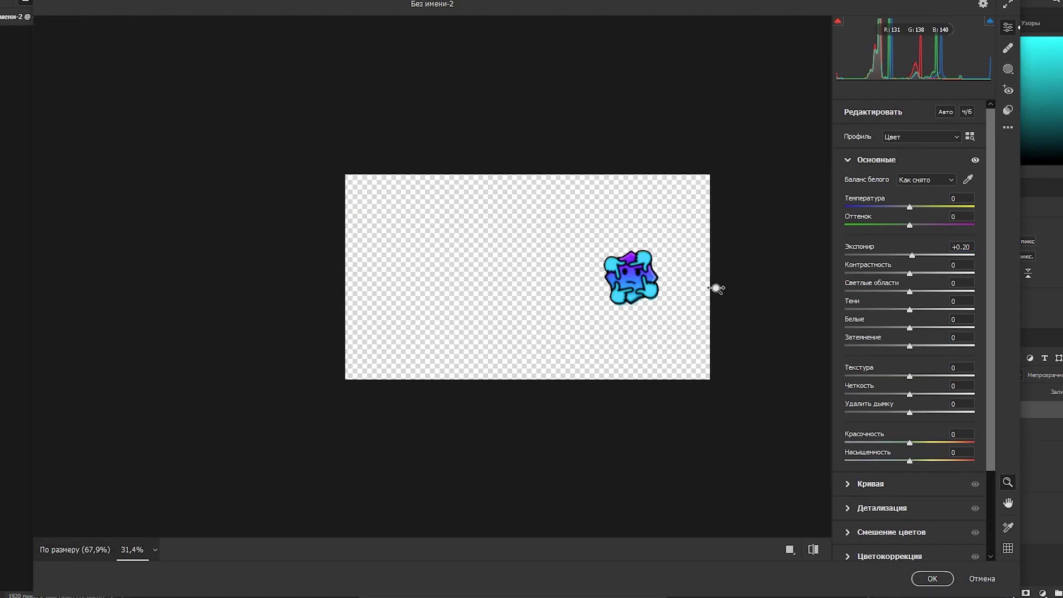
scroll(716, 288, "up", 8)
mouse_move(909, 443)
left_mouse_down()
mouse_move(885, 442)
mouse_move(917, 442)
mouse_move(915, 462)
left_mouse_up()
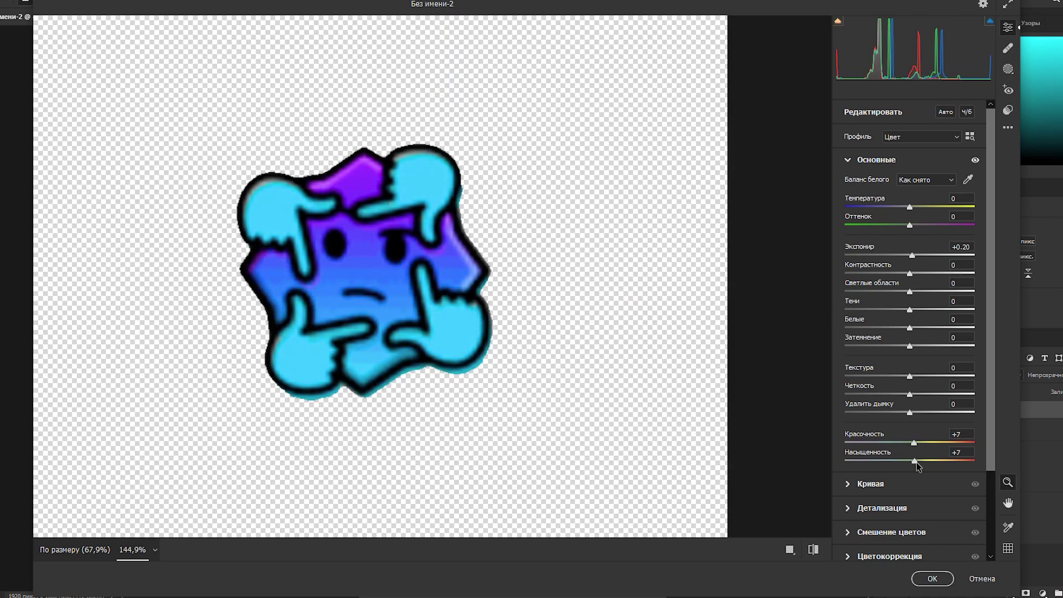
mouse_move(909, 207)
left_mouse_down()
mouse_move(887, 211)
mouse_move(914, 209)
left_mouse_up()
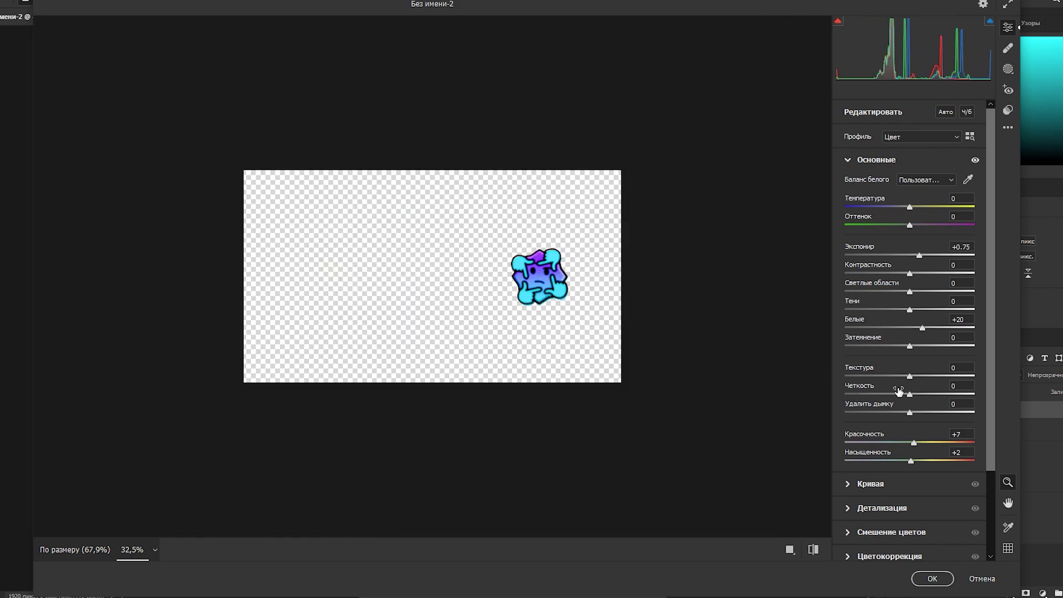
left_click_drag(897, 390, 926, 399)
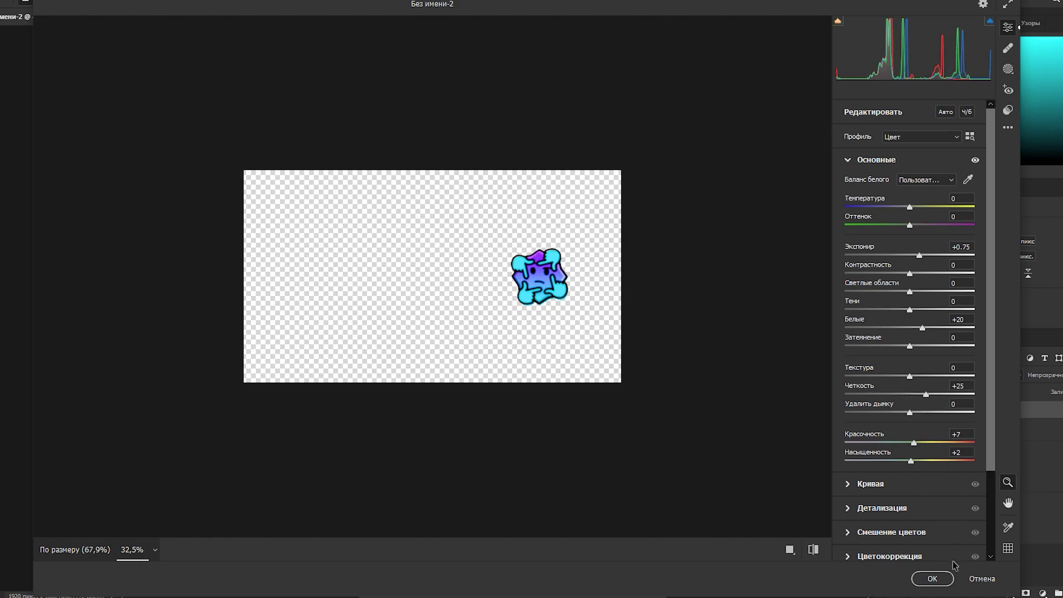
left_click(932, 578)
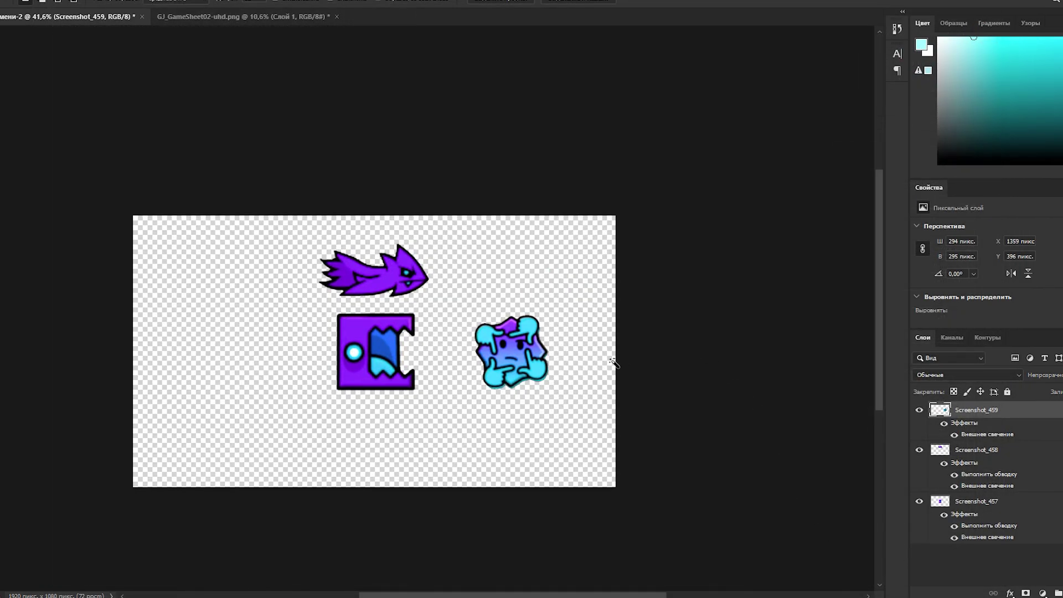
scroll(540, 365, "down", 3)
scroll(539, 375, "up", 2)
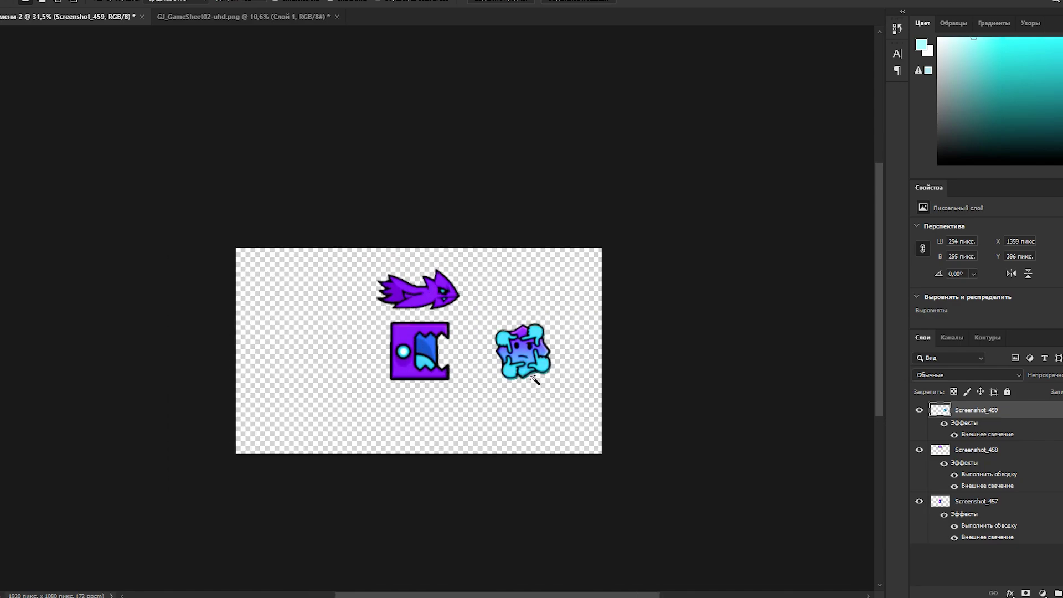
Copy the Screenshot_459 ball layer into the GJ_GameSheet02-uhd.png sprite sheet
scroll(531, 378, "up", 5)
left_click_drag(972, 409, 466, 364)
scroll(465, 407, "up", 5)
scroll(202, 451, "down", 1)
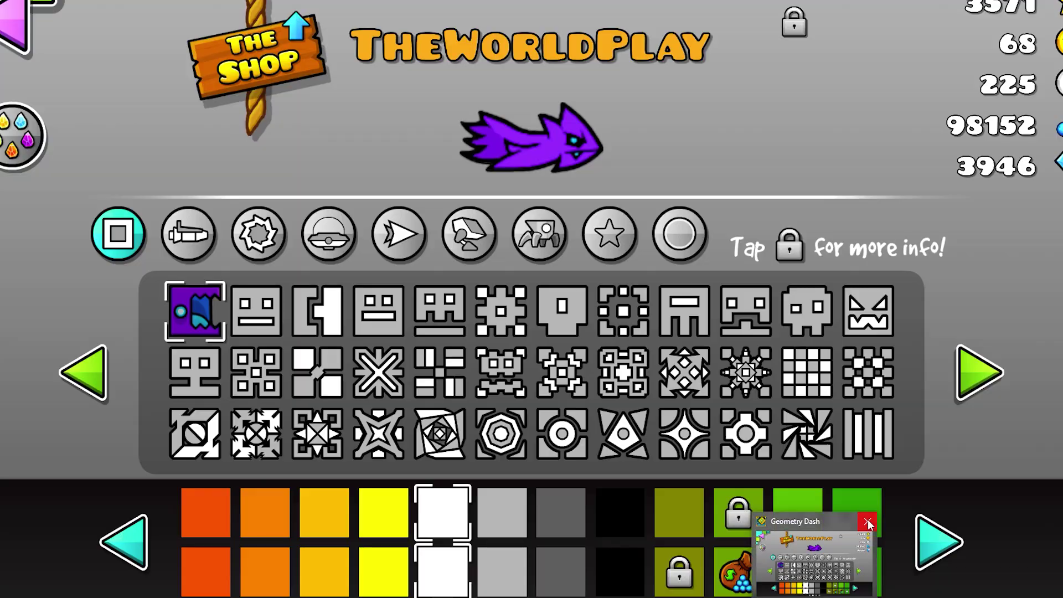
scroll(465, 429, "down", 6)
scroll(705, 429, "up", 6)
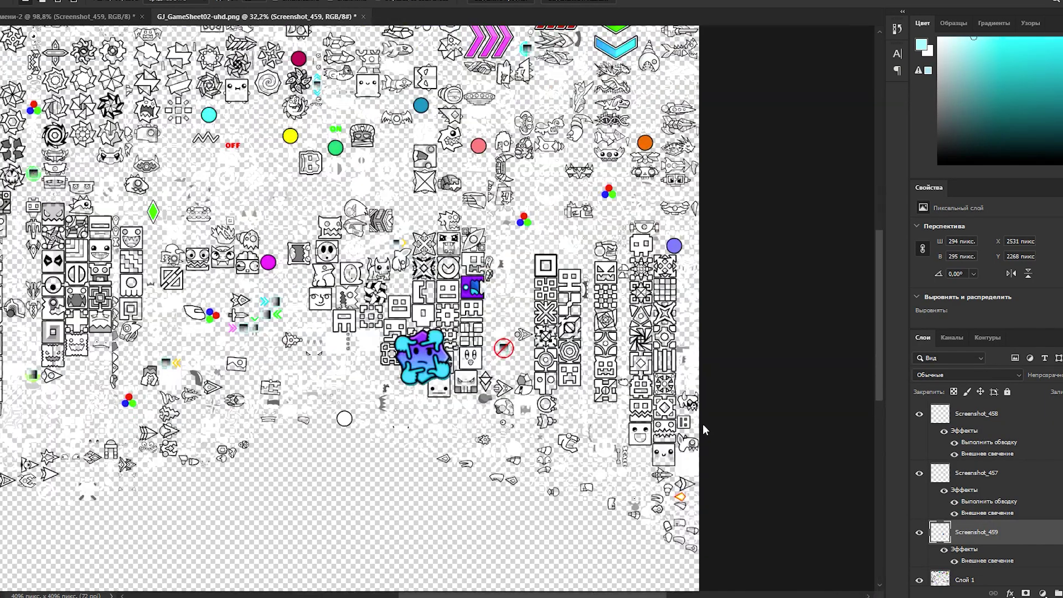
Examine the sprite sheet's ball icons to locate the one that the four-handed ball should replace
scroll(605, 382, "up", 2)
scroll(567, 277, "down", 2)
scroll(504, 190, "up", 3)
scroll(505, 190, "up", 2)
scroll(492, 212, "down", 4)
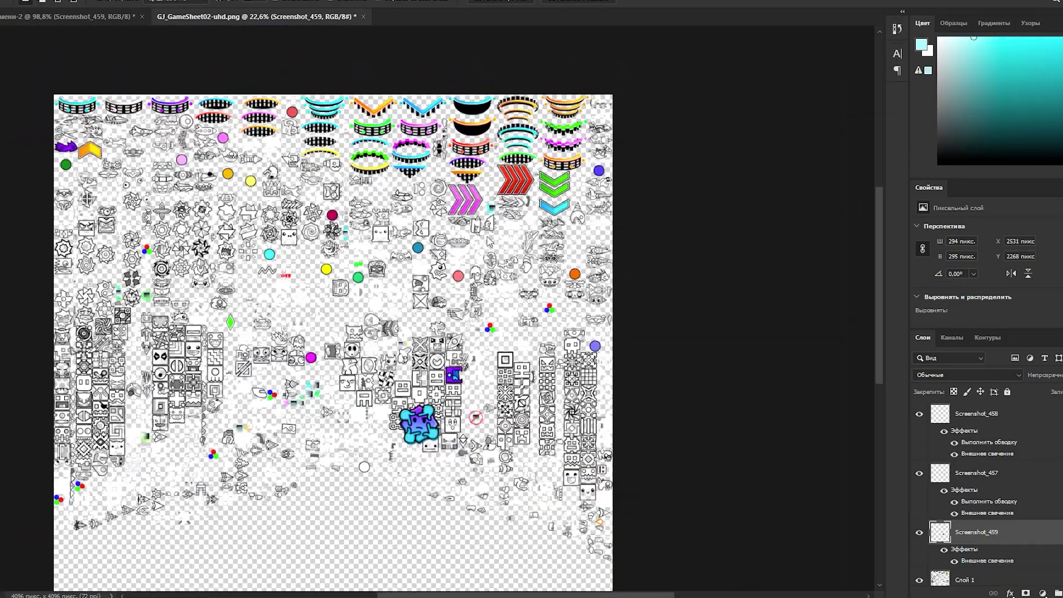
scroll(476, 234, "up", 11)
scroll(813, 332, "down", 8)
scroll(352, 367, "up", 1)
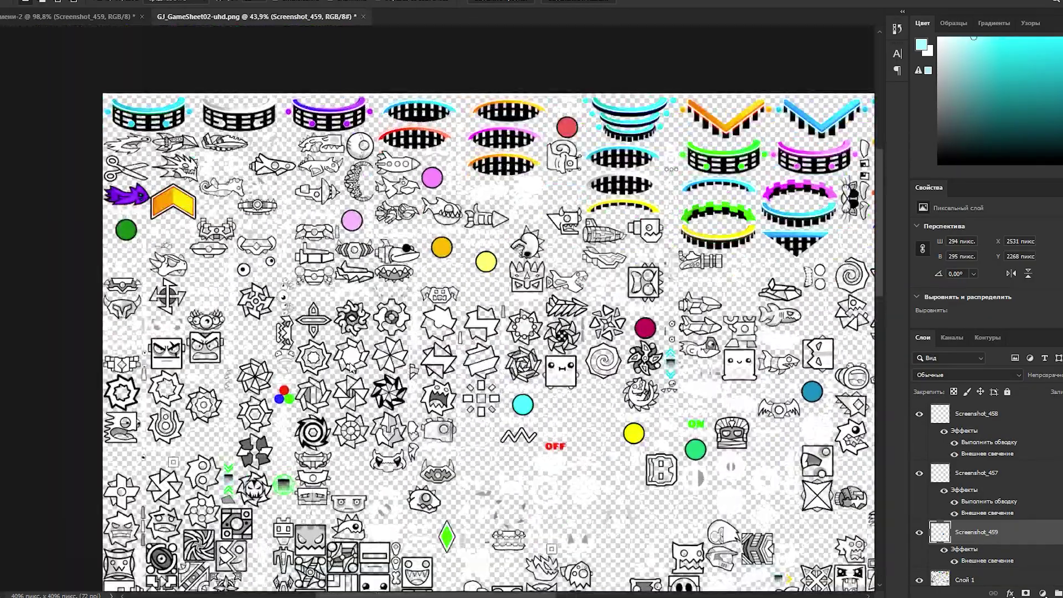
scroll(352, 367, "down", 2)
scroll(235, 378, "up", 5)
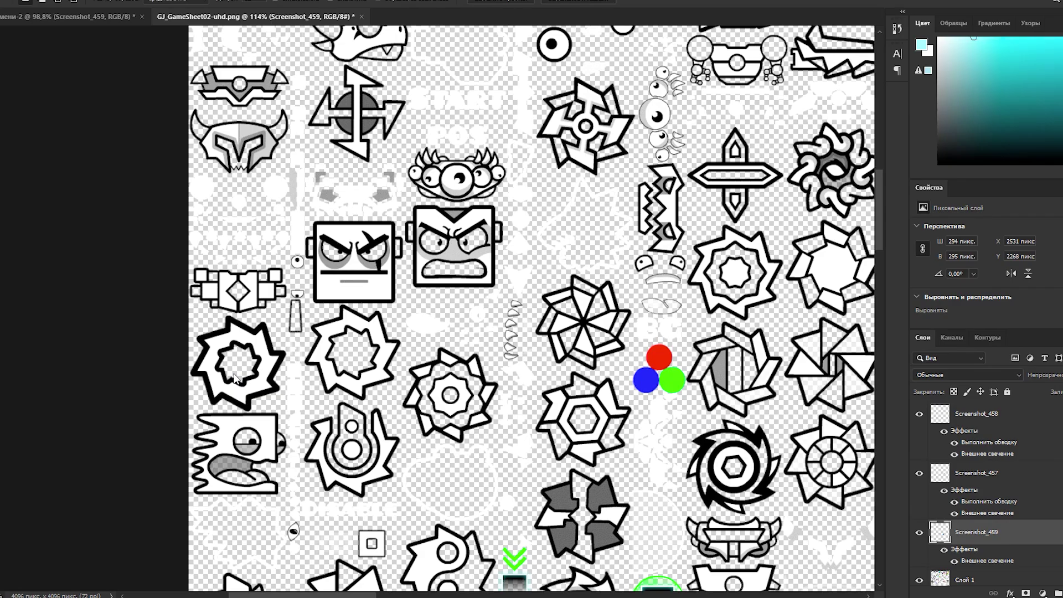
scroll(327, 389, "down", 5)
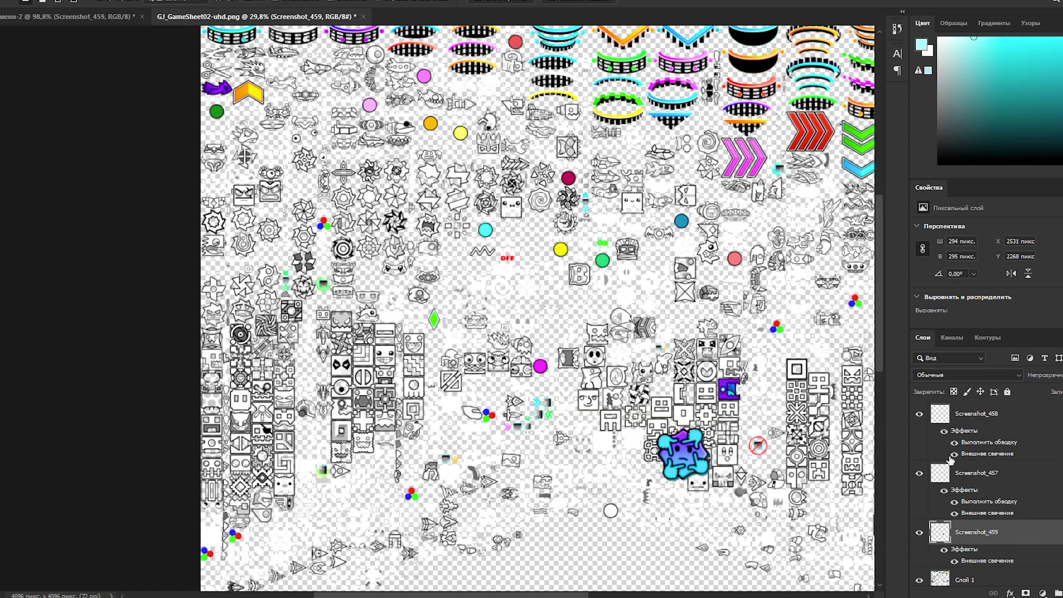
Start transforming the four-handed ball and move it over the swirled ball sprite beside the round gear in the upper part of the sheet
scroll(992, 583, "down", 1)
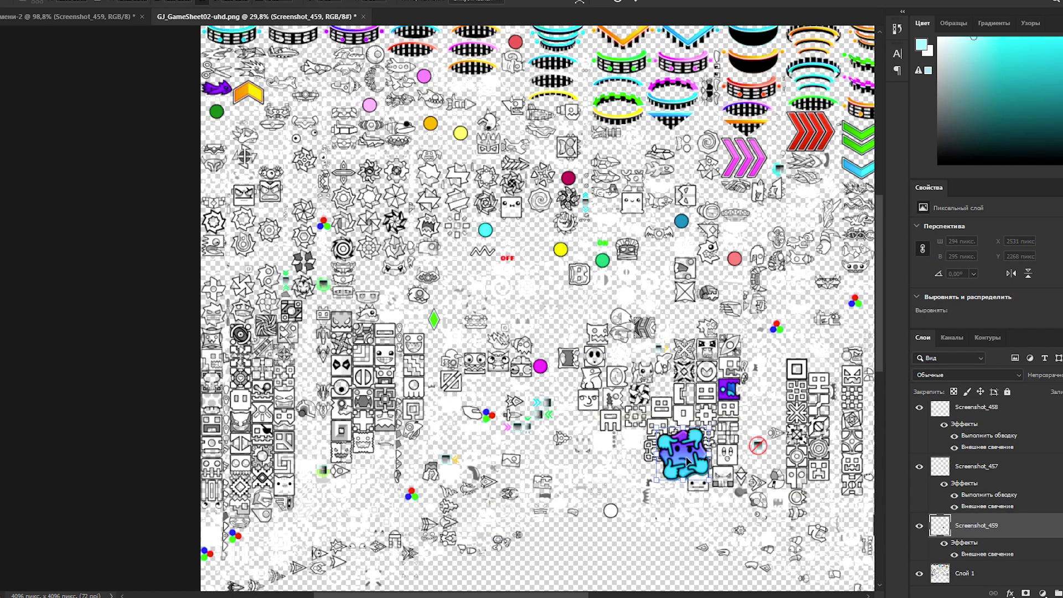
left_click_drag(668, 450, 480, 333)
scroll(443, 396, "up", 3)
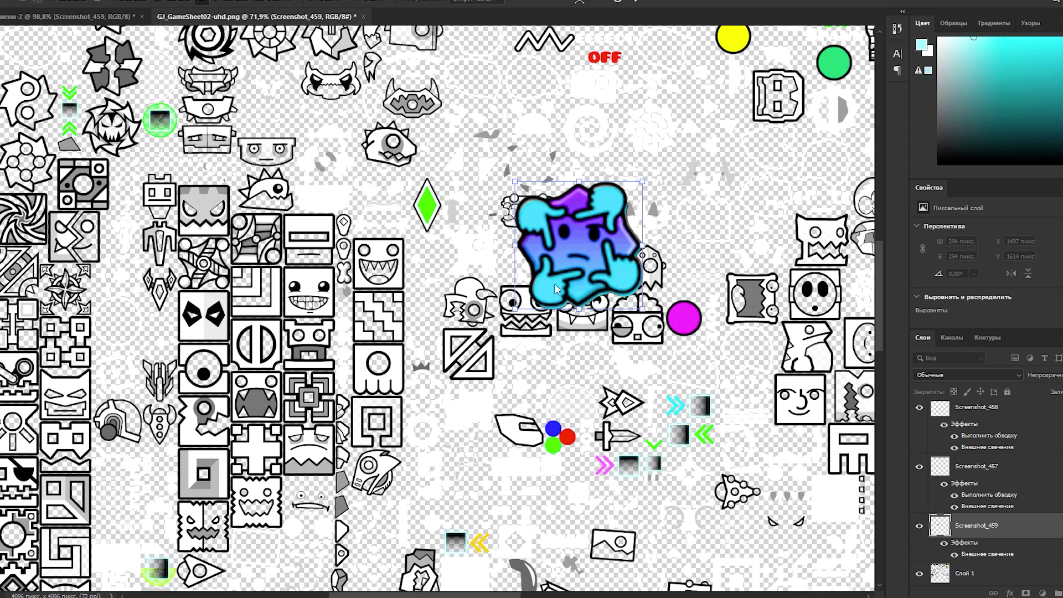
left_click_drag(553, 283, 391, 246)
scroll(546, 331, "up", 3)
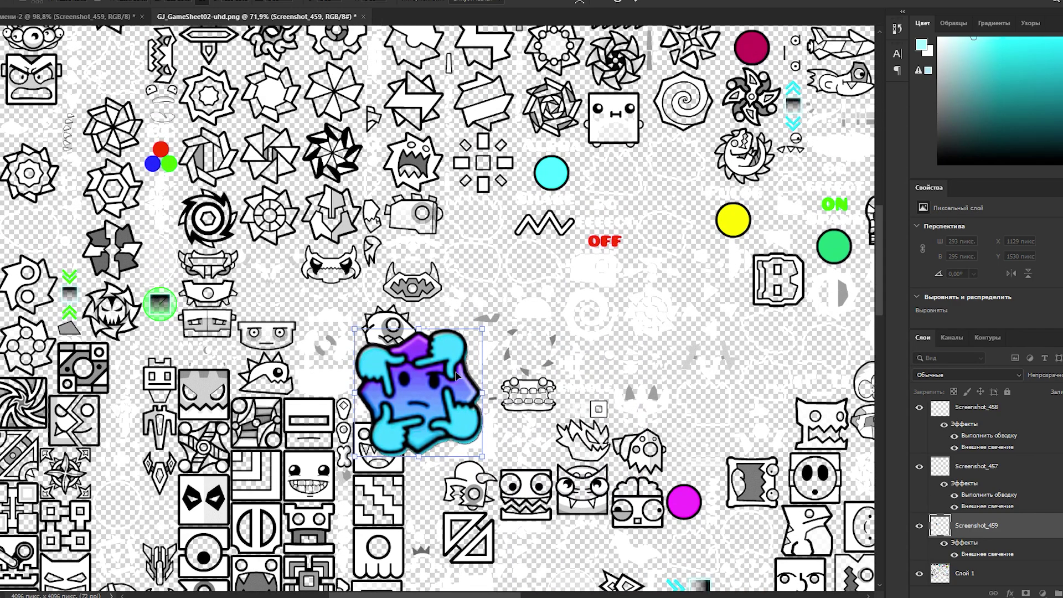
left_click_drag(456, 376, 338, 258)
scroll(331, 277, "up", 2)
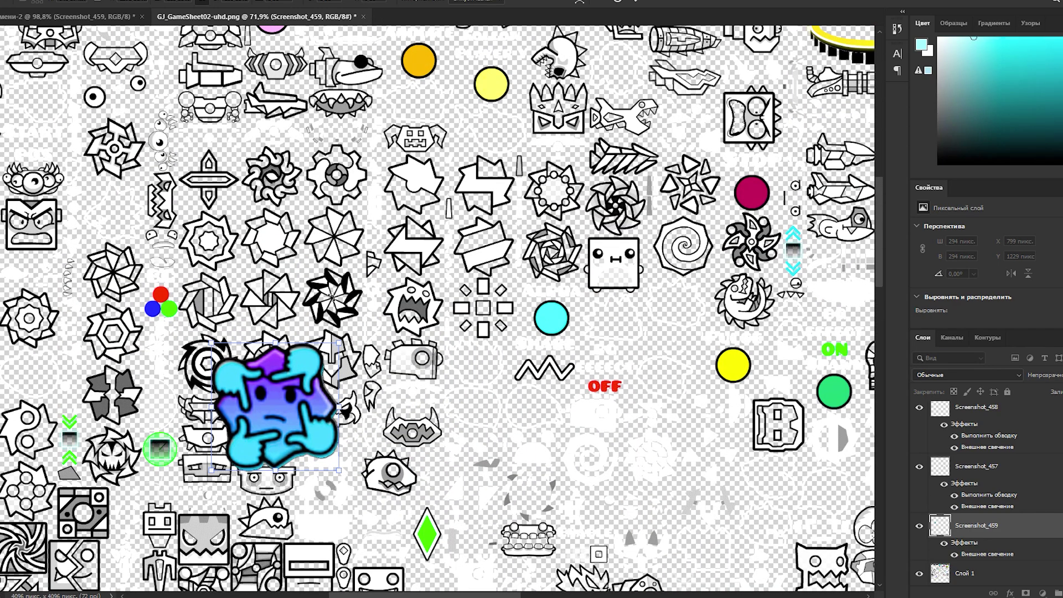
scroll(331, 296, "up", 1)
left_click_drag(294, 462, 309, 248)
scroll(285, 270, "up", 3)
scroll(280, 227, "up", 2)
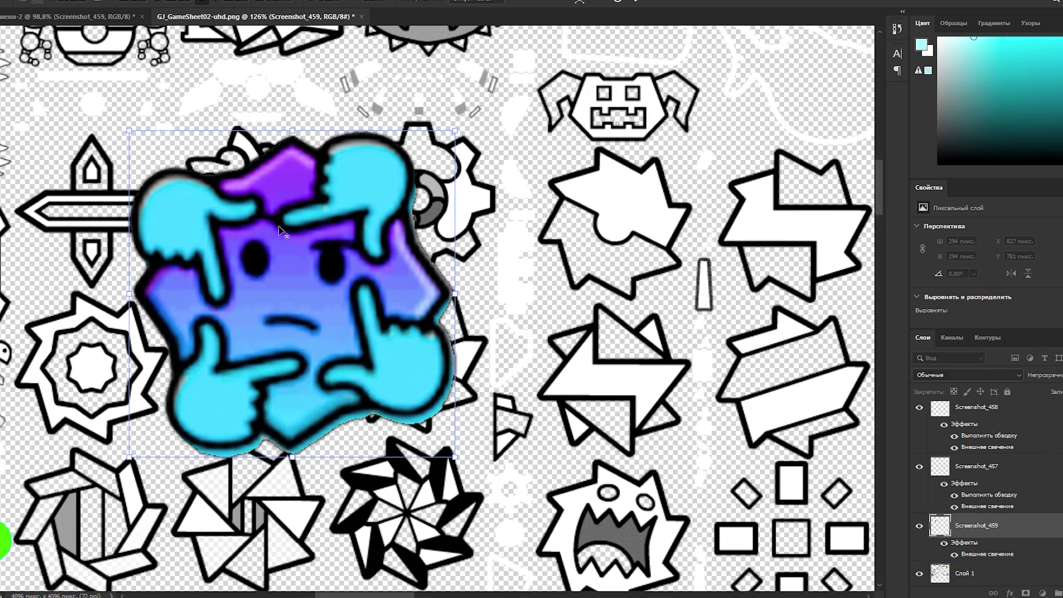
Scale the four-handed ball to about 138 × 138 px and align it over the original swirled ball sprite
scroll(280, 229, "up", 1)
left_click_drag(493, 506, 241, 254)
left_click_drag(232, 158, 292, 196)
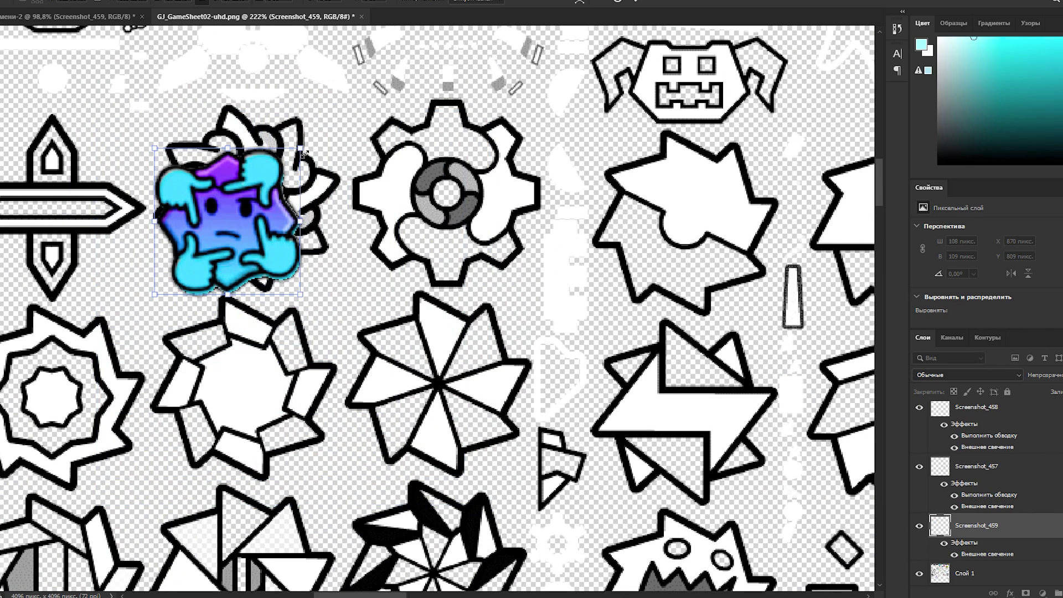
mouse_move(304, 153)
left_mouse_down()
mouse_move(350, 107)
mouse_move(306, 145)
left_mouse_up()
left_click_drag(152, 290, 155, 288)
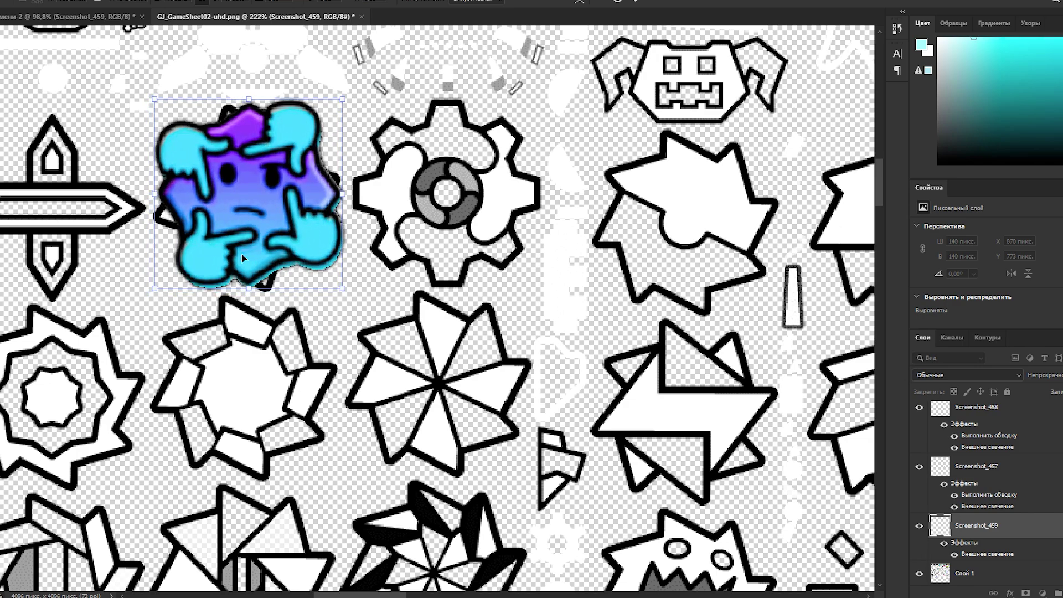
left_click_drag(243, 254, 241, 257)
left_click_drag(339, 292, 336, 288)
left_click_drag(317, 267, 320, 268)
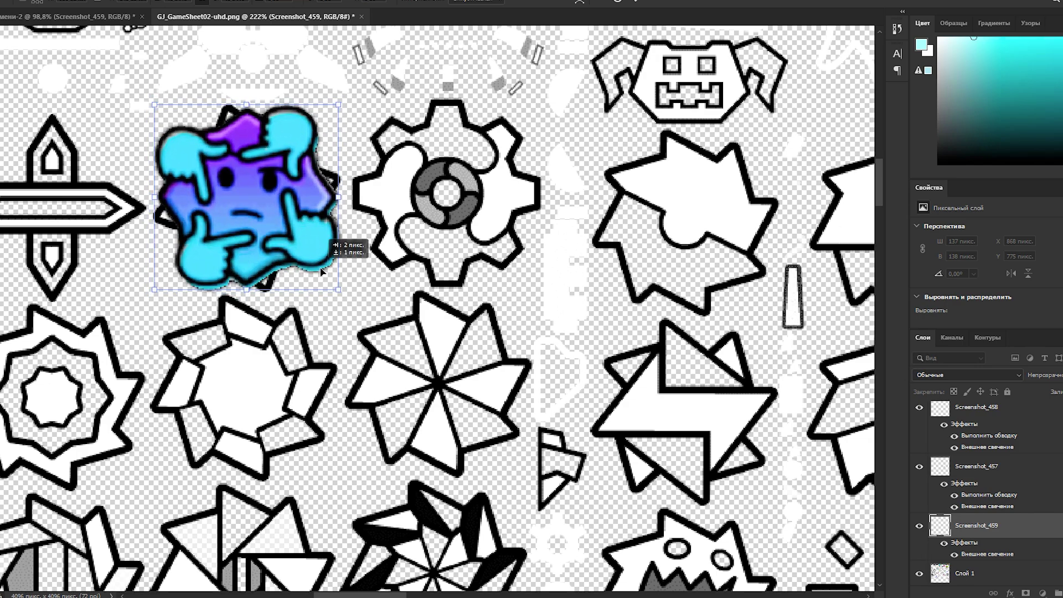
key("Return")
Remove the original ball sprite sticking out behind the four-handed ball from the Слой 1 layer
scroll(144, 269, "up", 5)
scroll(144, 269, "up", 3)
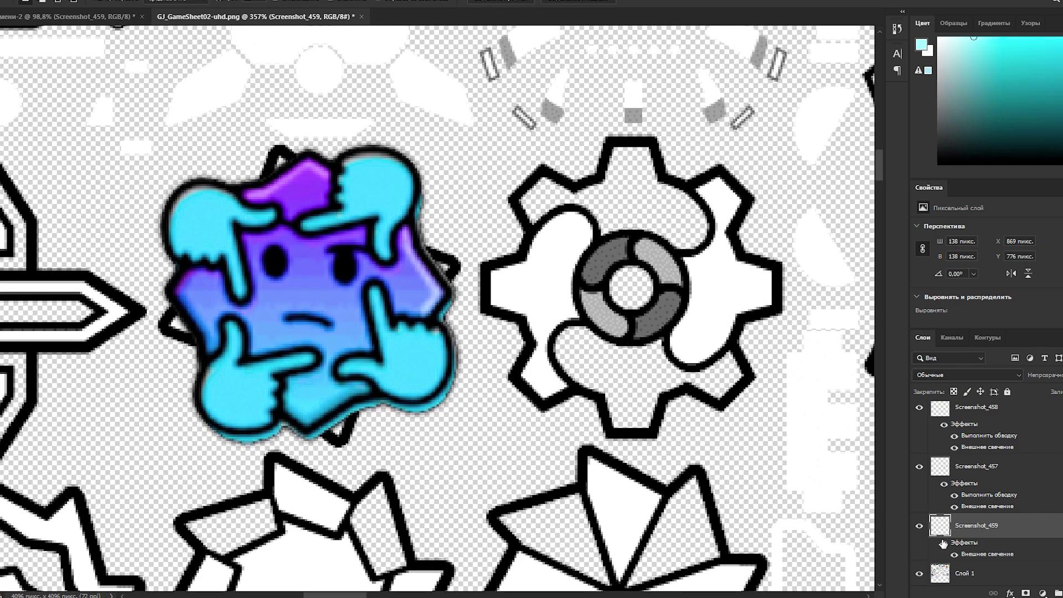
left_click(982, 574)
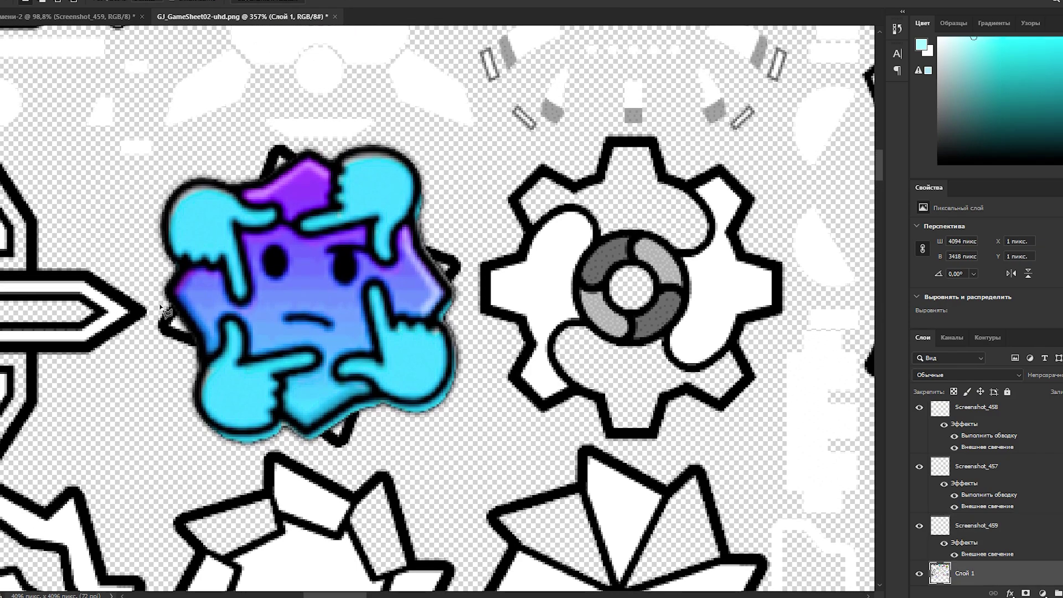
left_click_drag(184, 428, 356, 451)
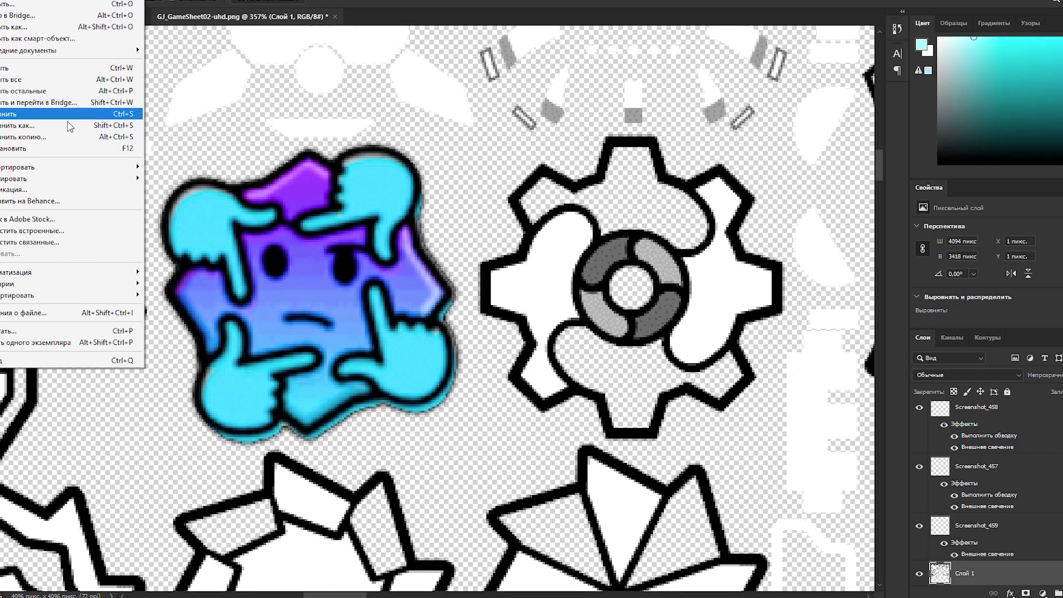
Export the edited sprite sheet as the PNG GJ_GameSheet02-uhd into the Geometry Dash Resources folder
mouse_move(75, 167)
left_click(194, 168)
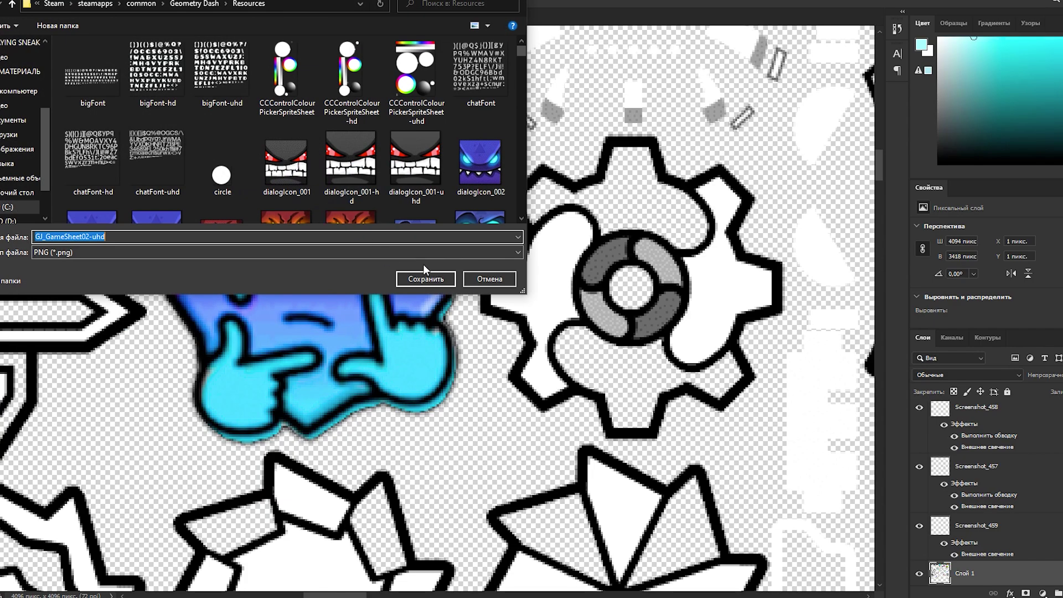
left_click(423, 275)
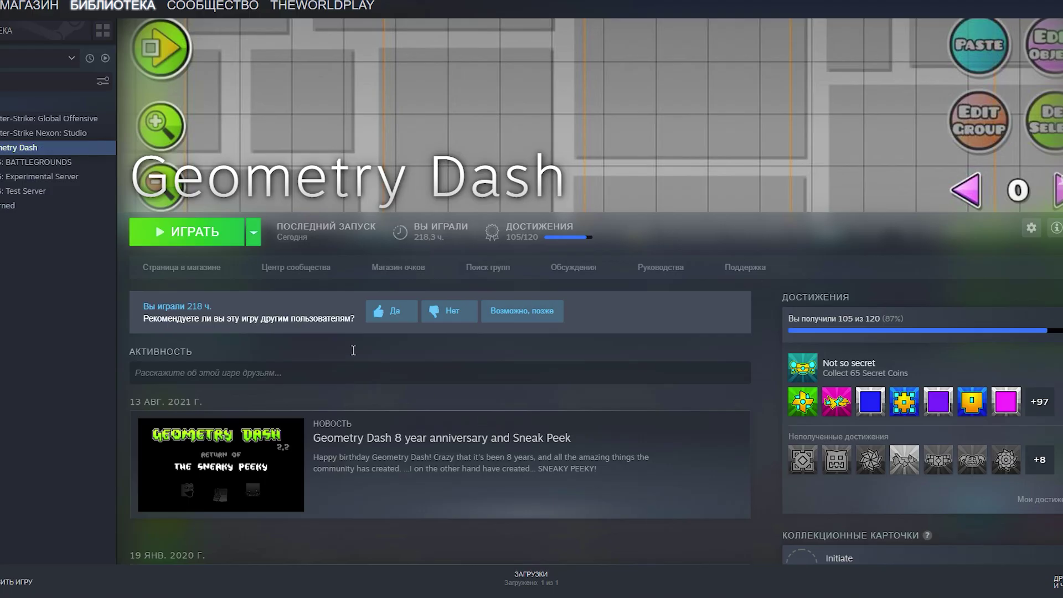
Launch Geometry Dash from Steam and equip the four-handed ball in the icon kit
left_click(164, 237)
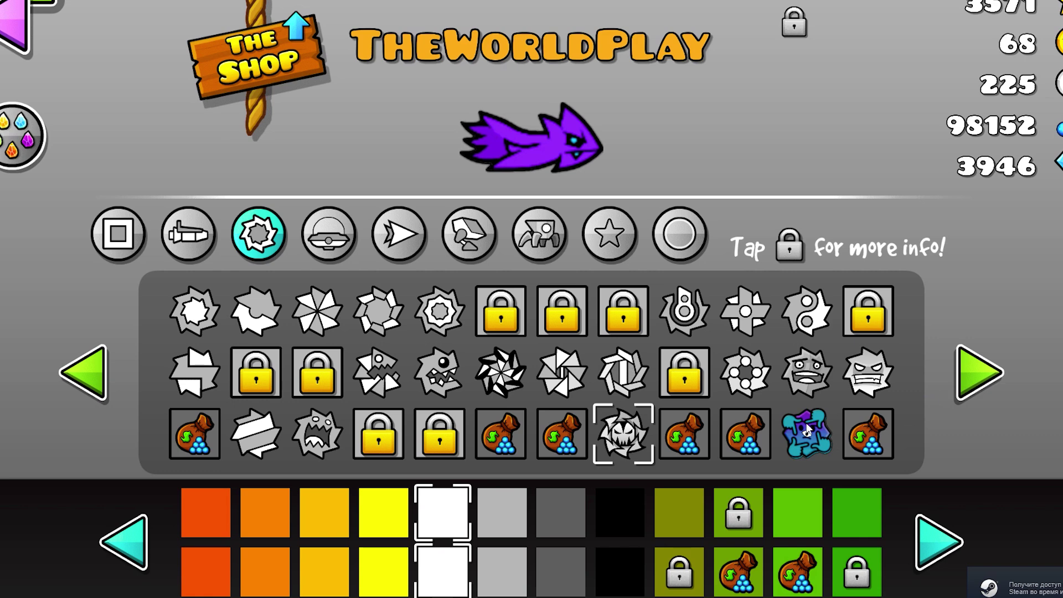
left_click(807, 430)
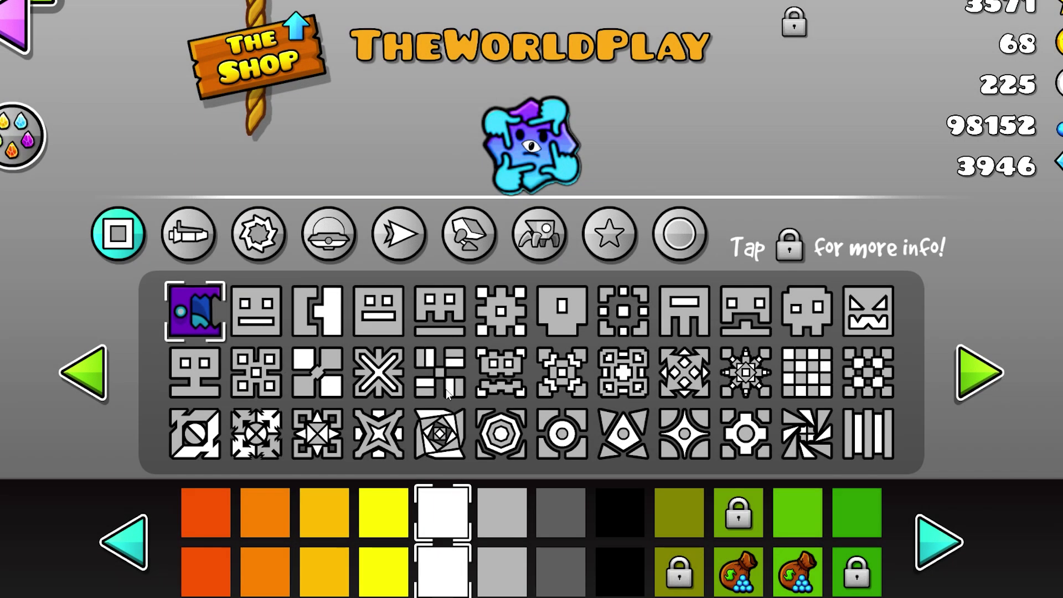
key("Escape")
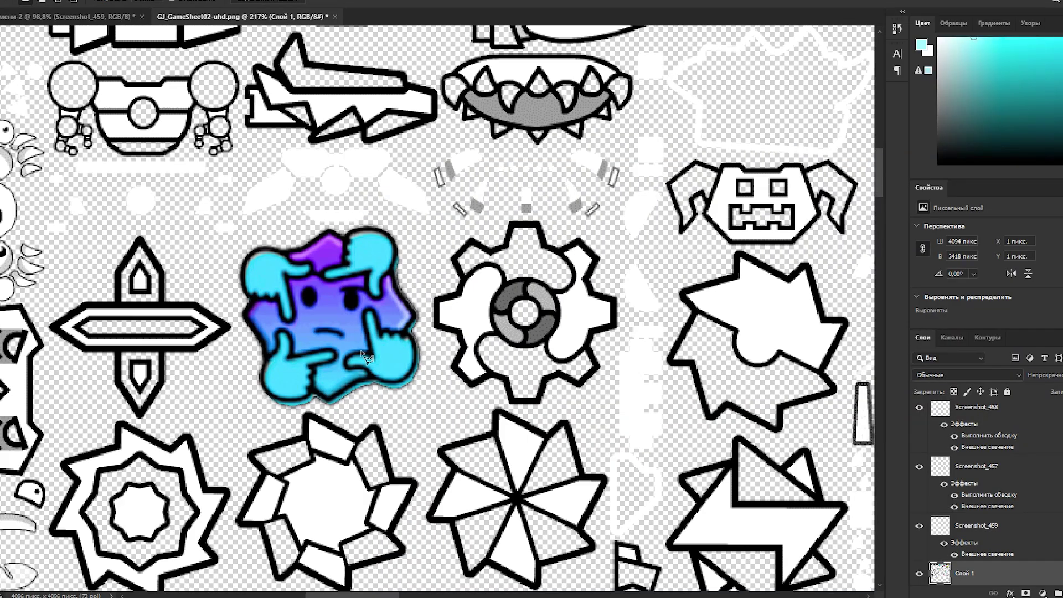
In the Photoshop sprite sheet, lasso the leftover eye sprite below the DISABLE lettering, delete it and clear the selection
scroll(365, 357, "down", 8)
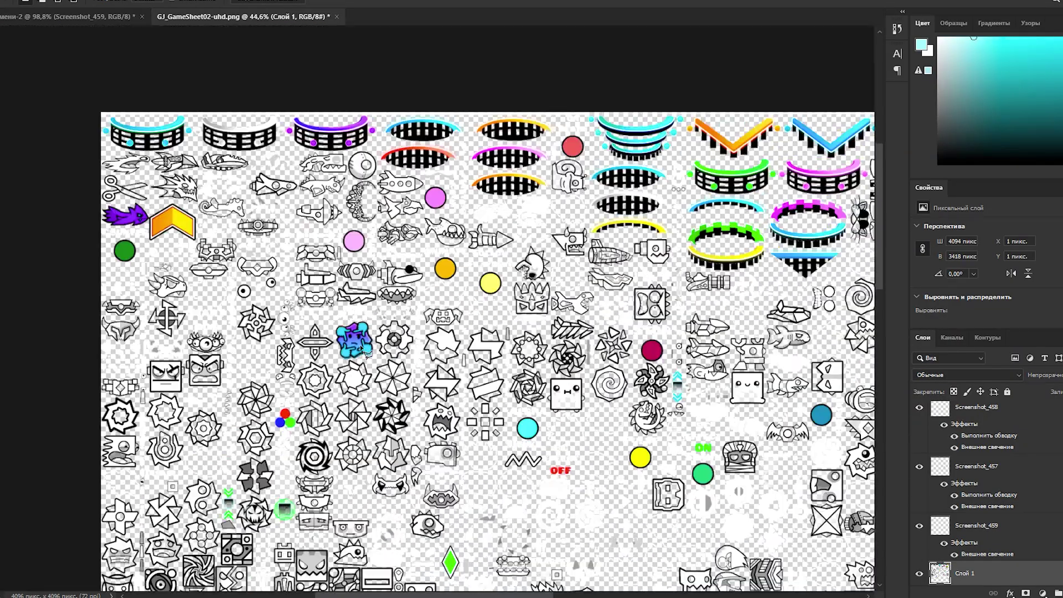
scroll(744, 427, "up", 5)
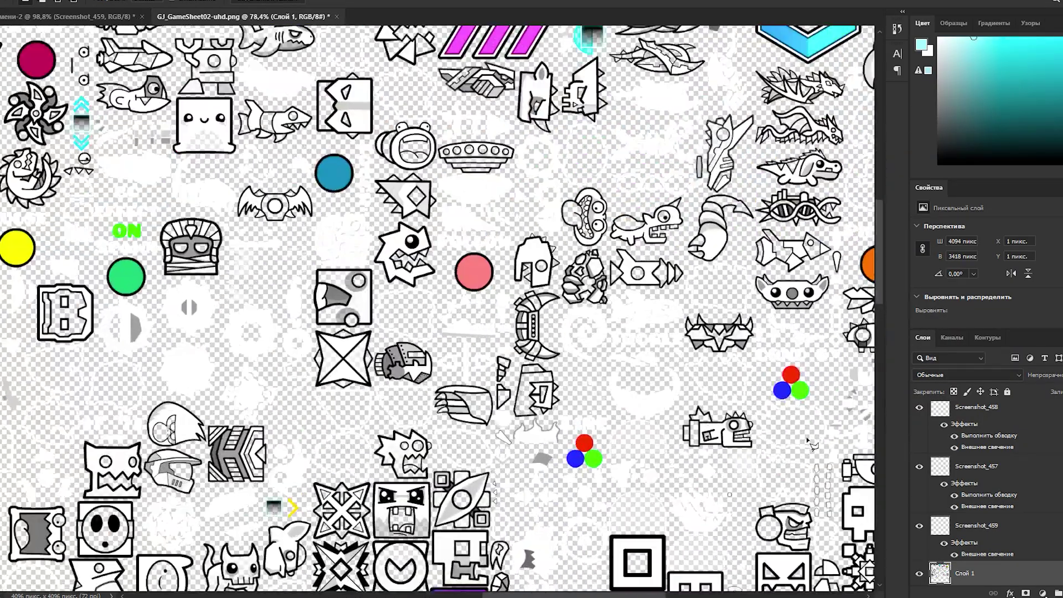
scroll(643, 429, "down", 3)
scroll(454, 454, "up", 5)
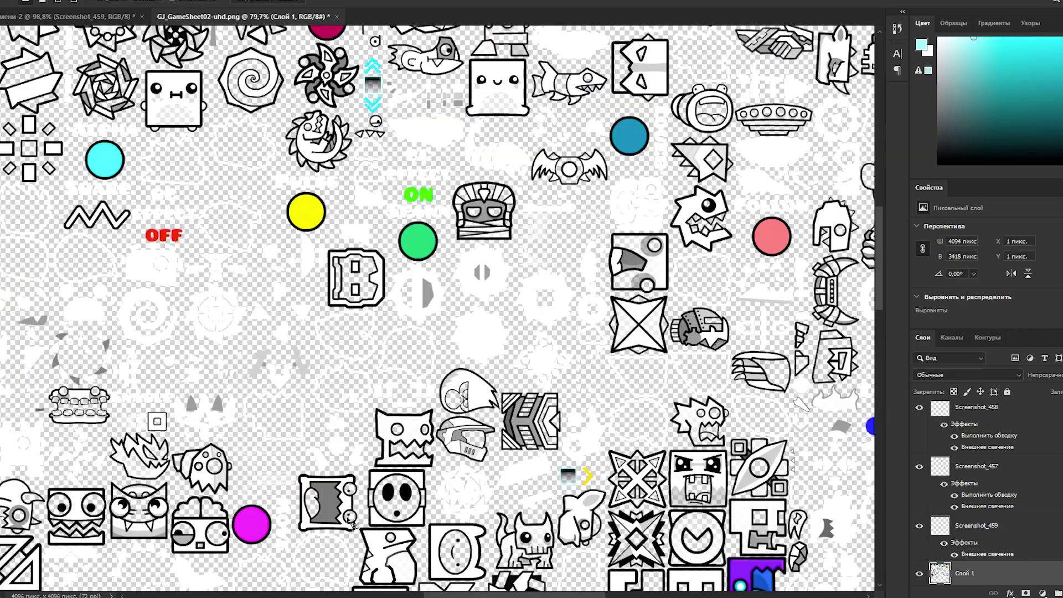
scroll(545, 526, "down", 6)
scroll(291, 463, "up", 12)
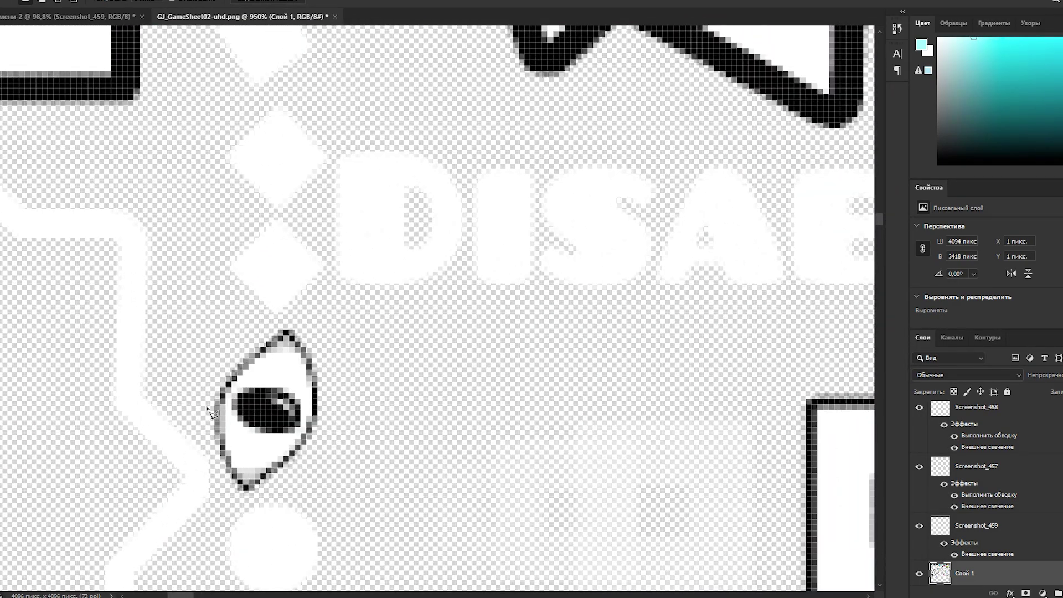
left_click(206, 406)
left_click_drag(225, 489, 207, 410)
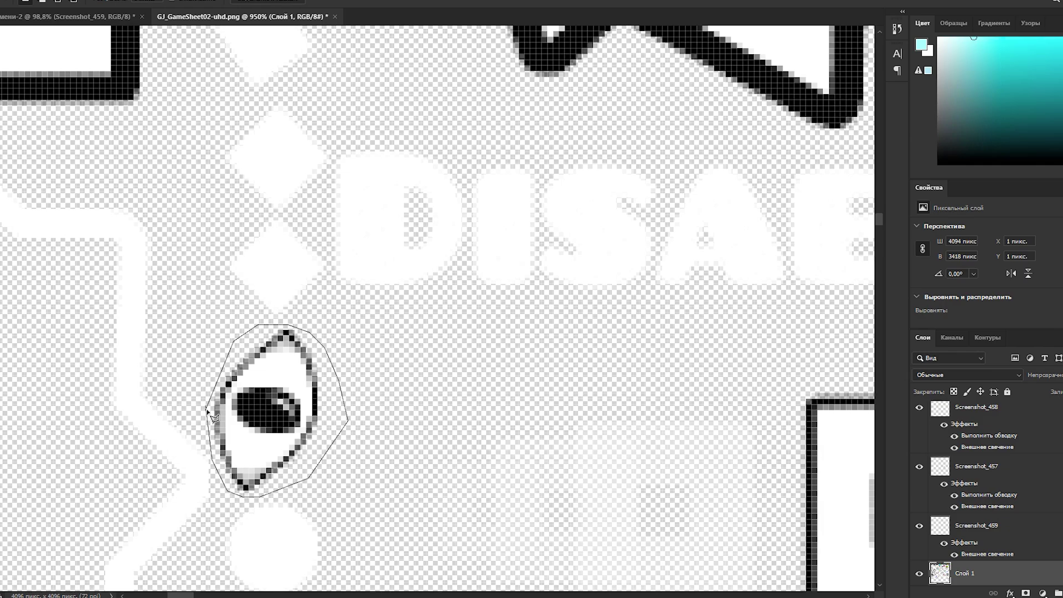
left_click(206, 406)
key("Delete")
right_click(301, 403)
left_click(351, 179)
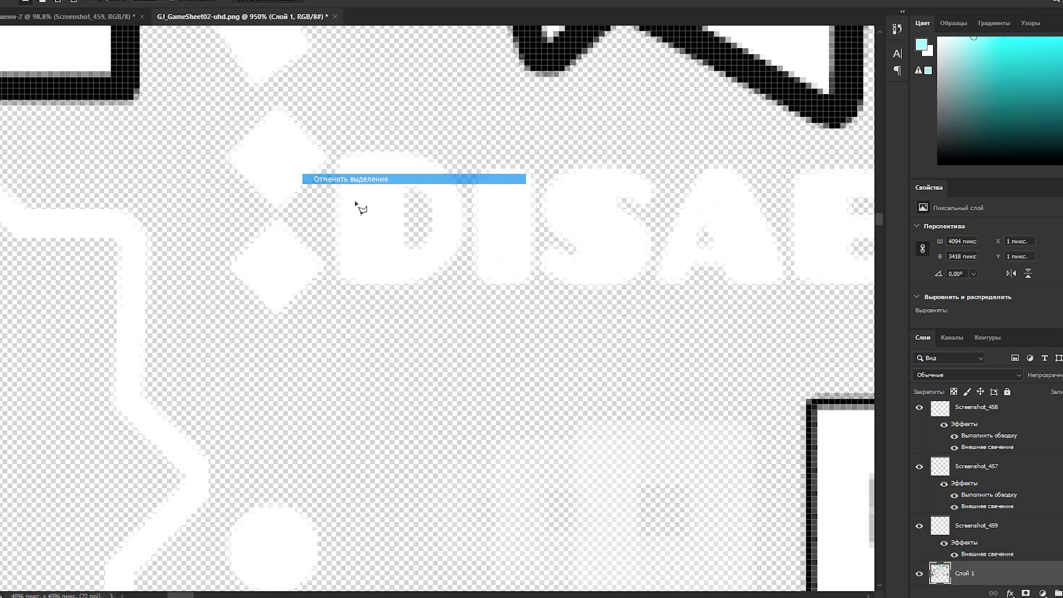
Export the sprite sheet again as a PNG for the game with the eye sprite removed
scroll(503, 323, "down", 3)
scroll(505, 326, "down", 3)
left_click(1, 1)
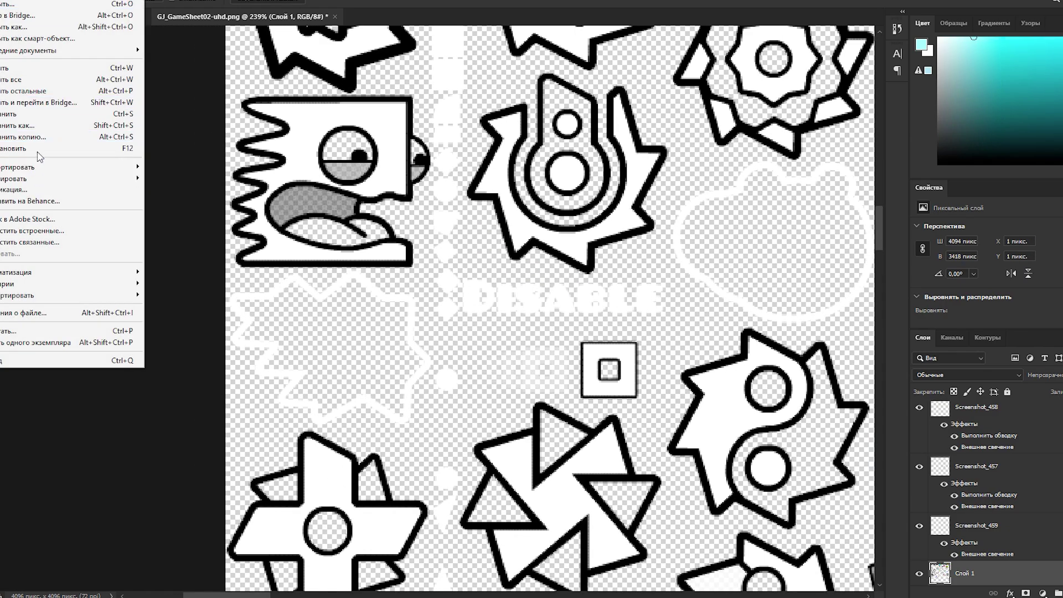
left_click(40, 115)
key("Escape")
left_click(1, 2)
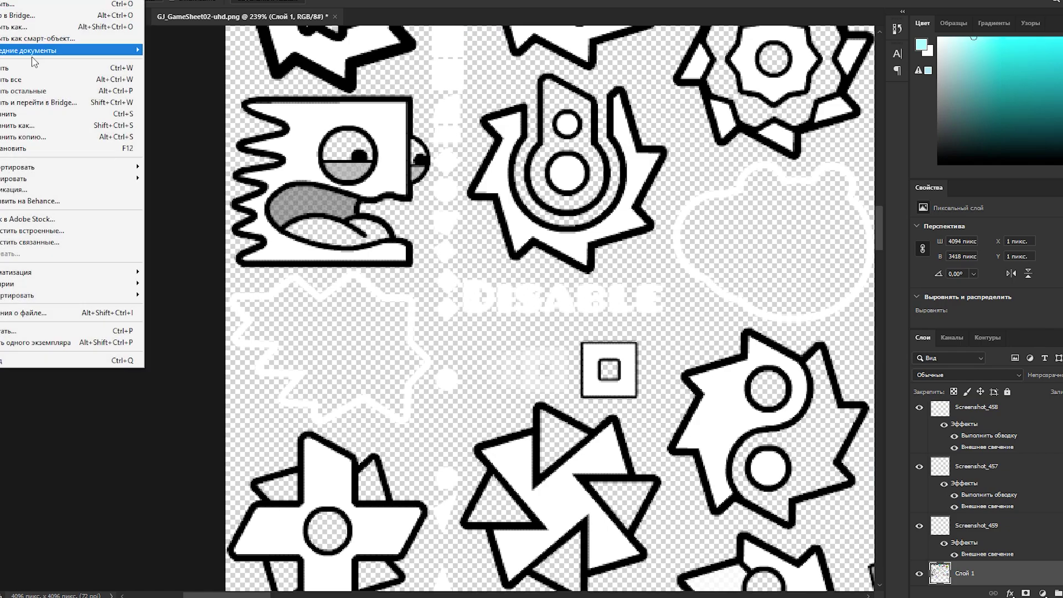
mouse_move(99, 169)
left_click(173, 168)
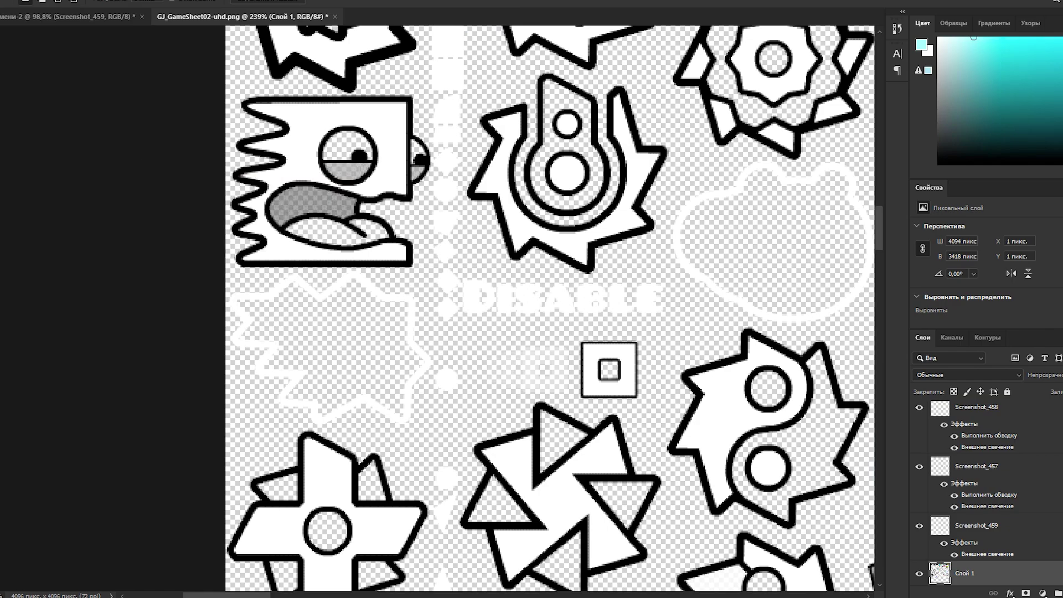
Switch to Geometry Dash and check the four-handed ball in the icon kit
mouse_move(862, 525)
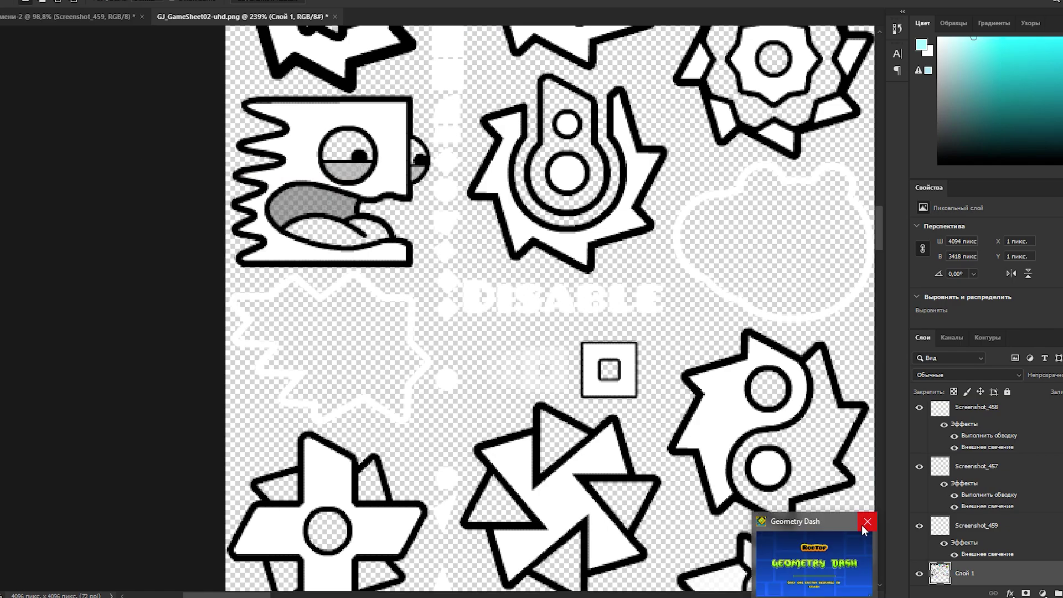
left_click(767, 550)
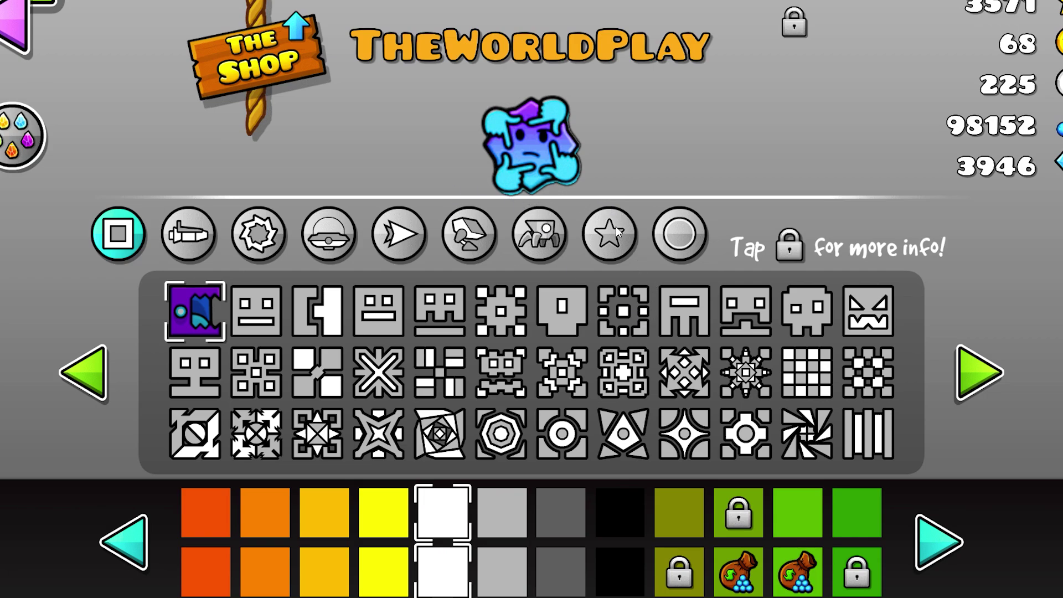
left_click(255, 239)
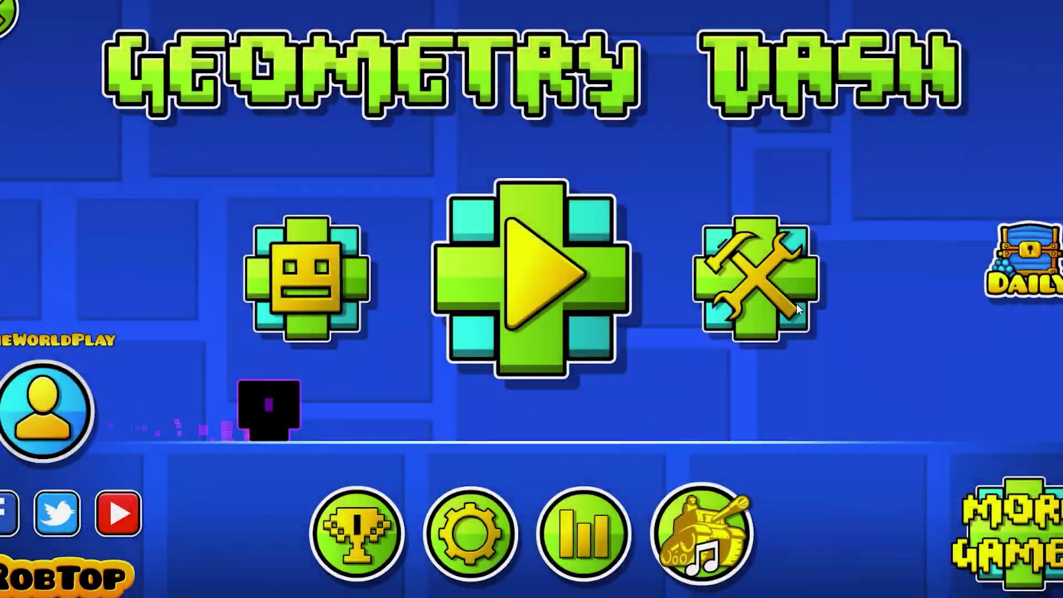
Create a new level in Geometry Dash and open it in the level editor
left_click(795, 303)
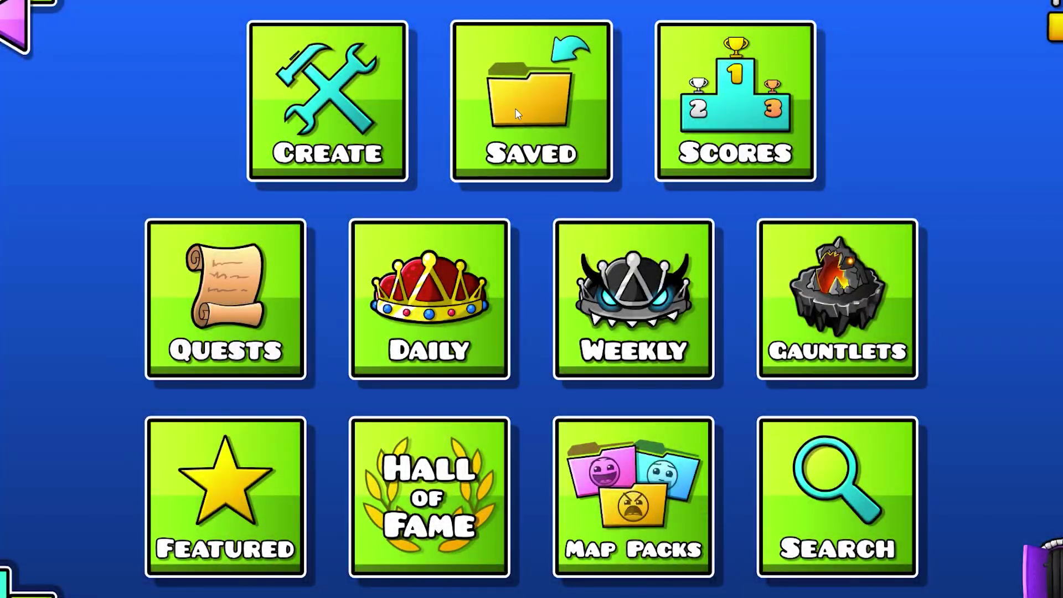
left_click(514, 107)
key("Escape")
key("Escape")
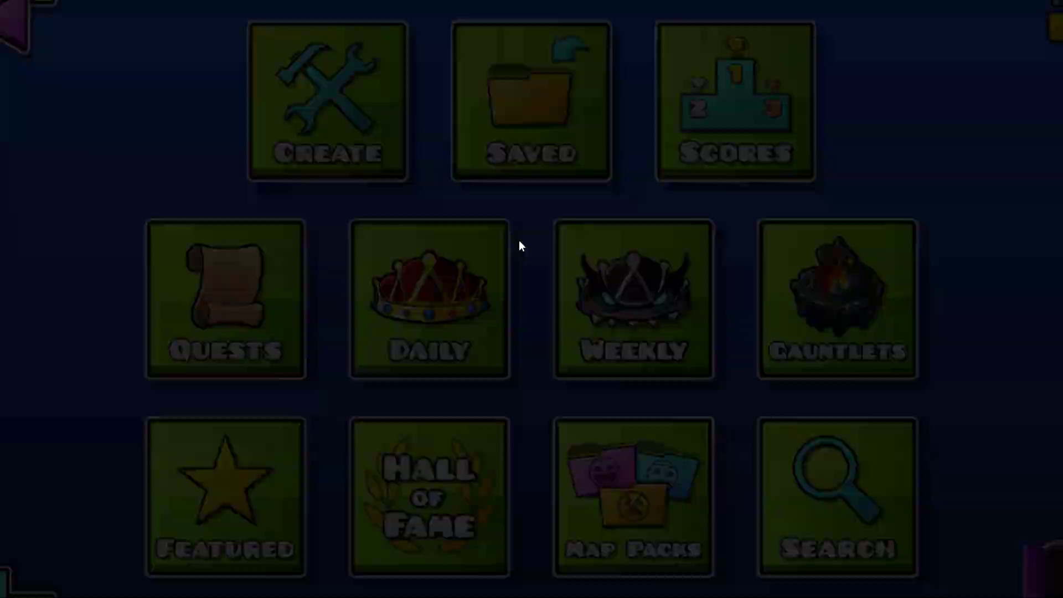
left_click(735, 274)
left_click(757, 303)
left_click(327, 108)
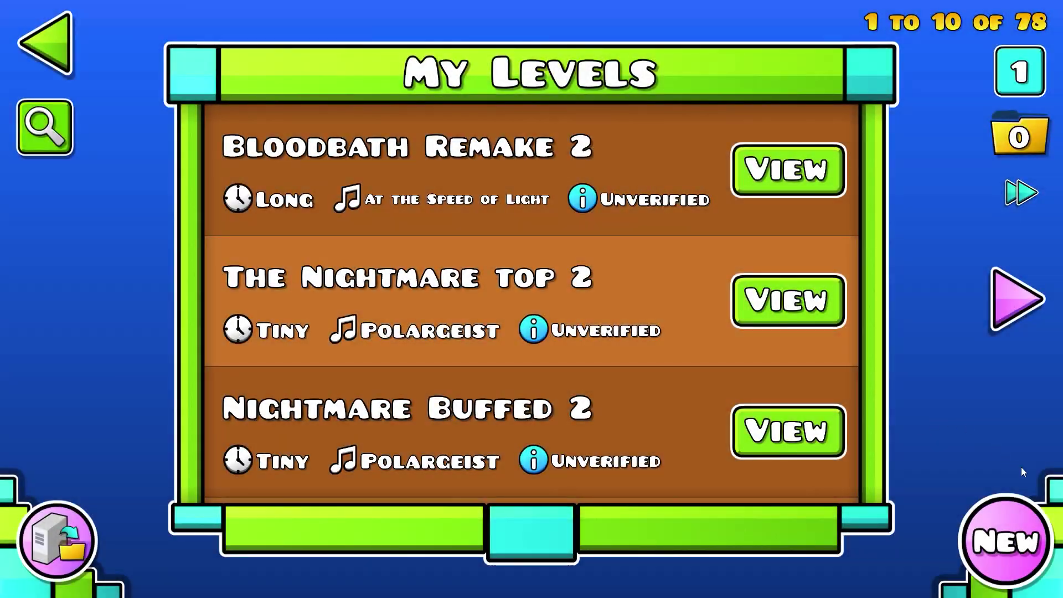
left_click(1007, 537)
left_click(381, 368)
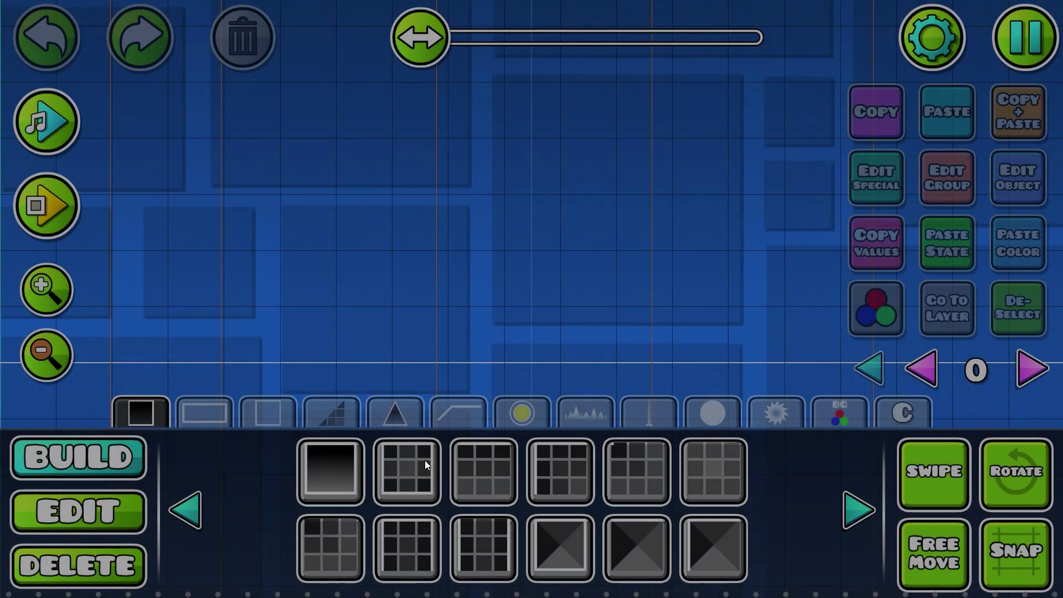
Place a red ball portal near the start of the new level and play the level through once
left_click(523, 415)
left_click(849, 500)
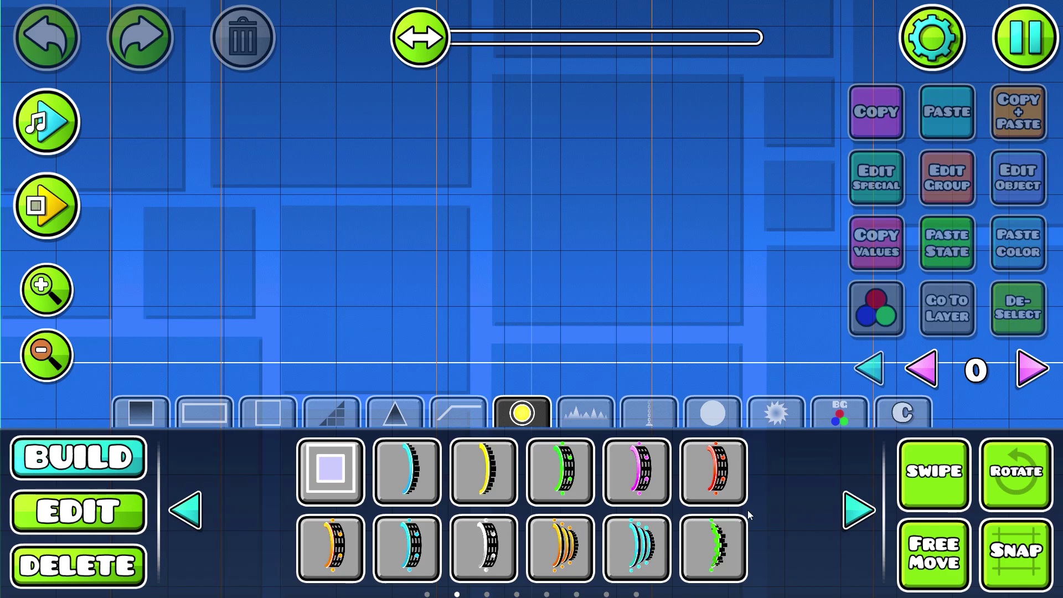
left_click(565, 219)
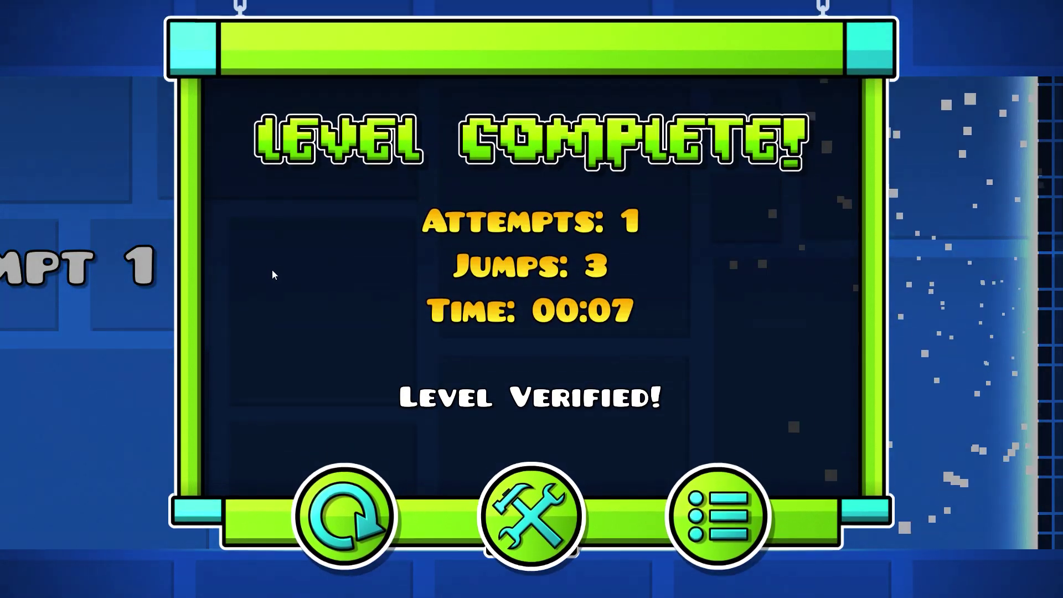
key("Escape")
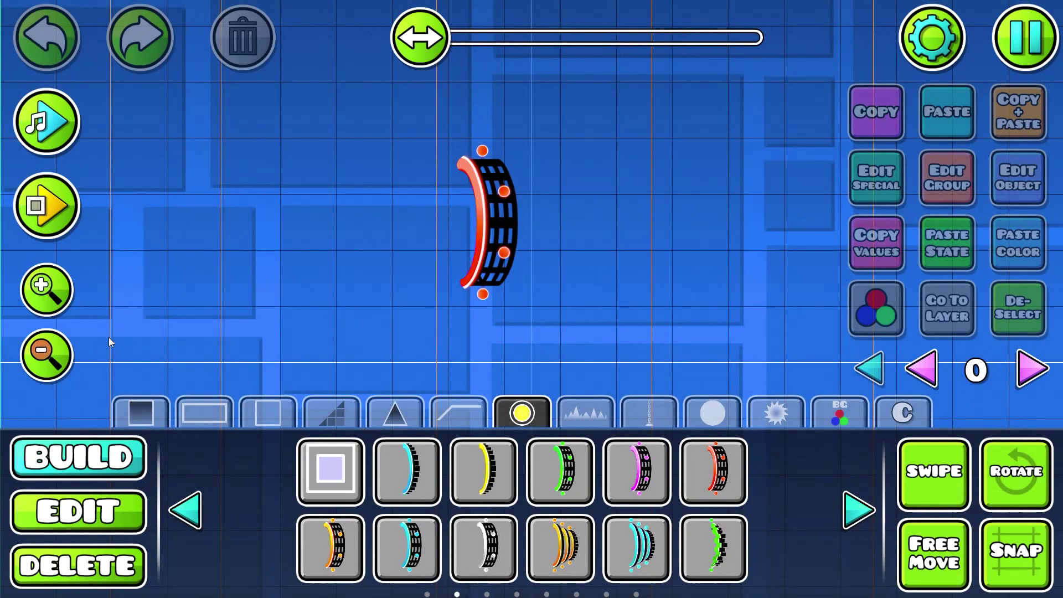
Place another object farther along the level to lengthen the test run
left_click(54, 350)
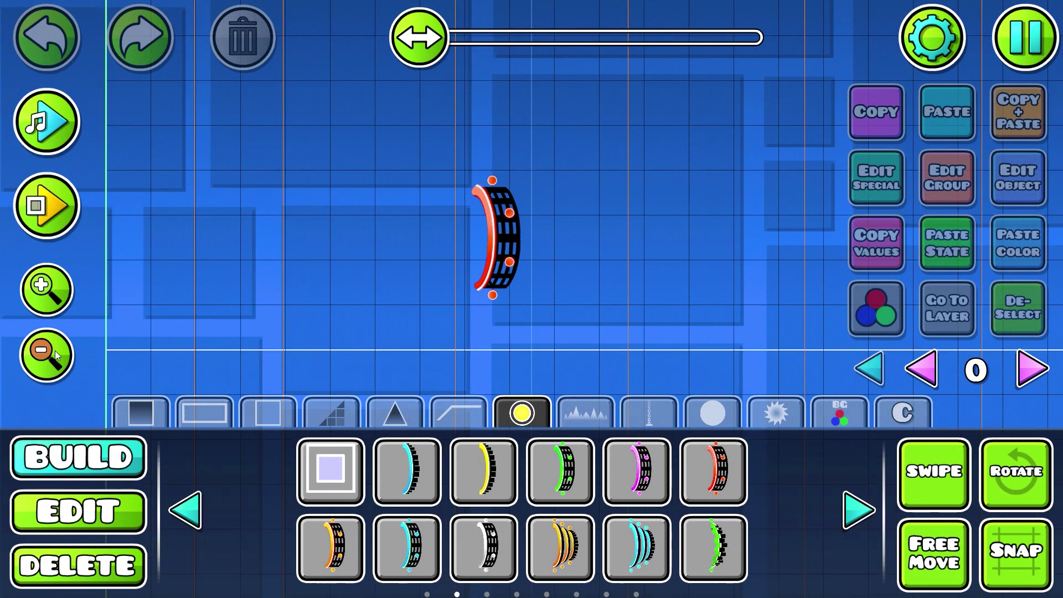
left_click(55, 350)
left_click_drag(434, 39, 489, 39)
left_click(46, 341)
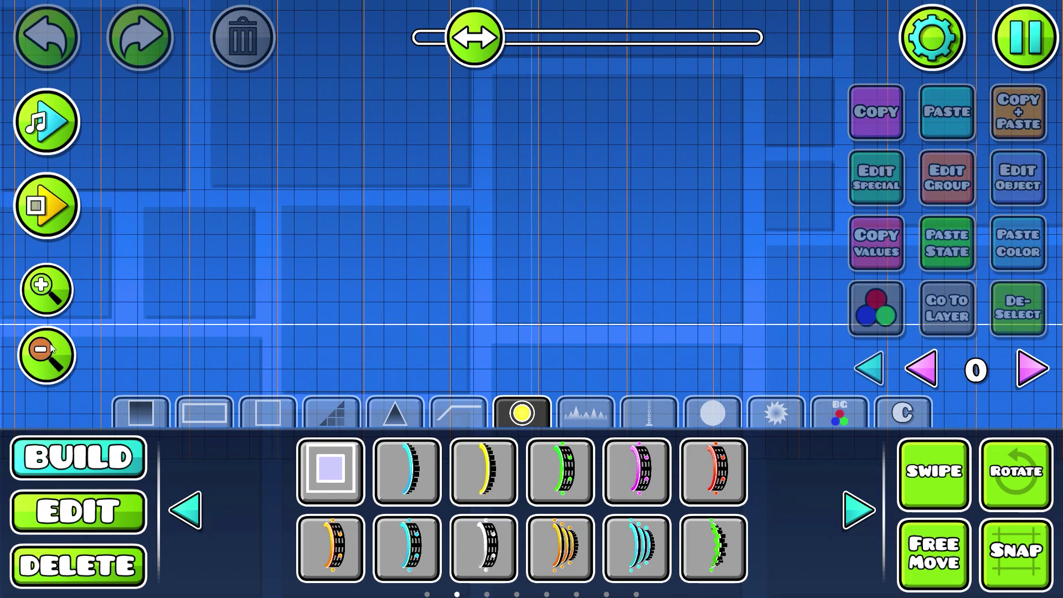
left_click(543, 220)
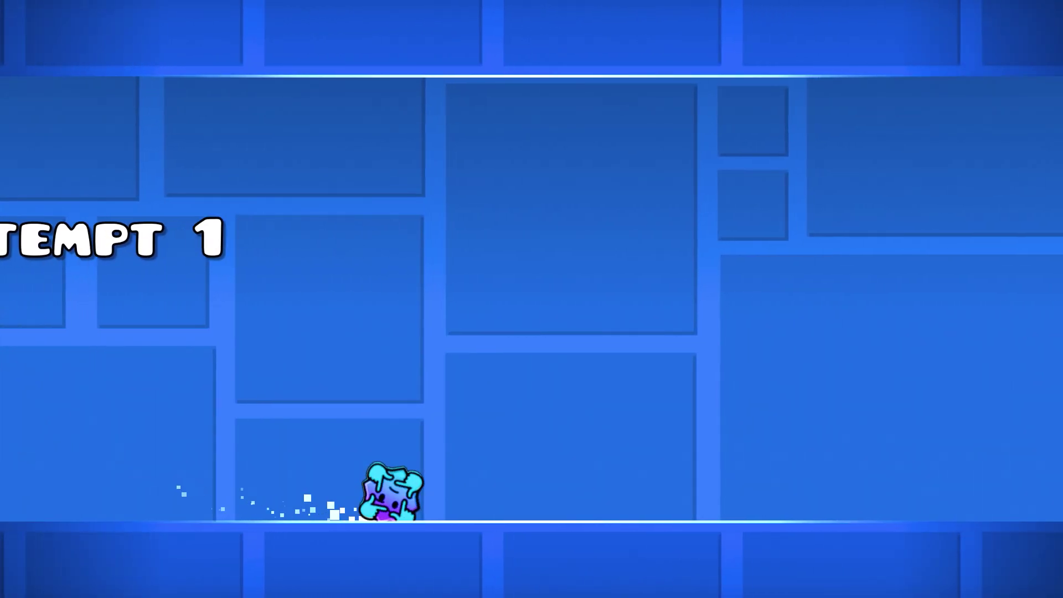
Playtest the level with the four-handed ball, switching its gravity several times, and pause the run
key("space")
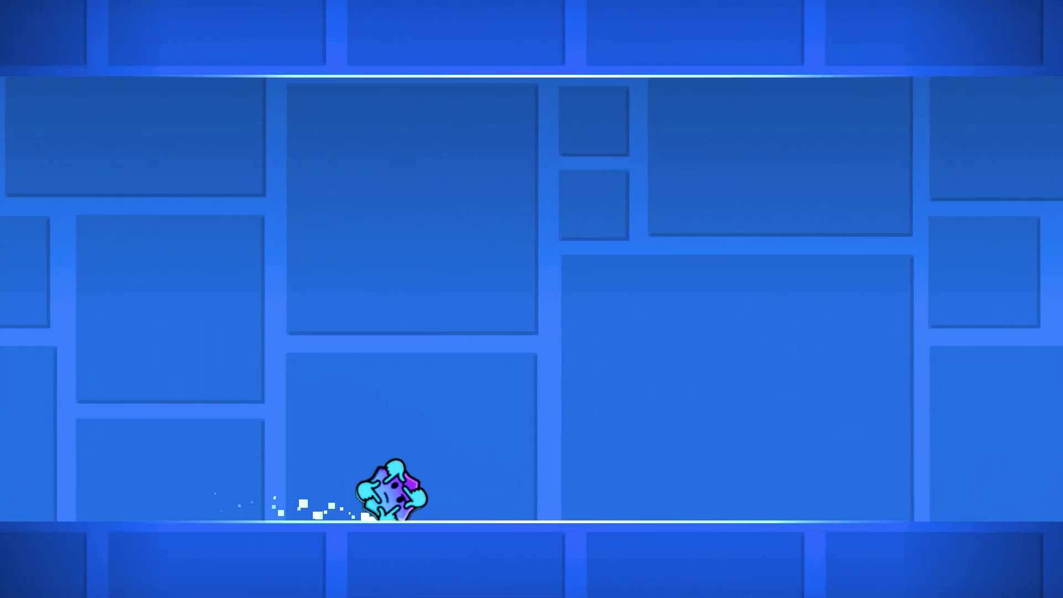
key("space")
key("space")
key("Escape")
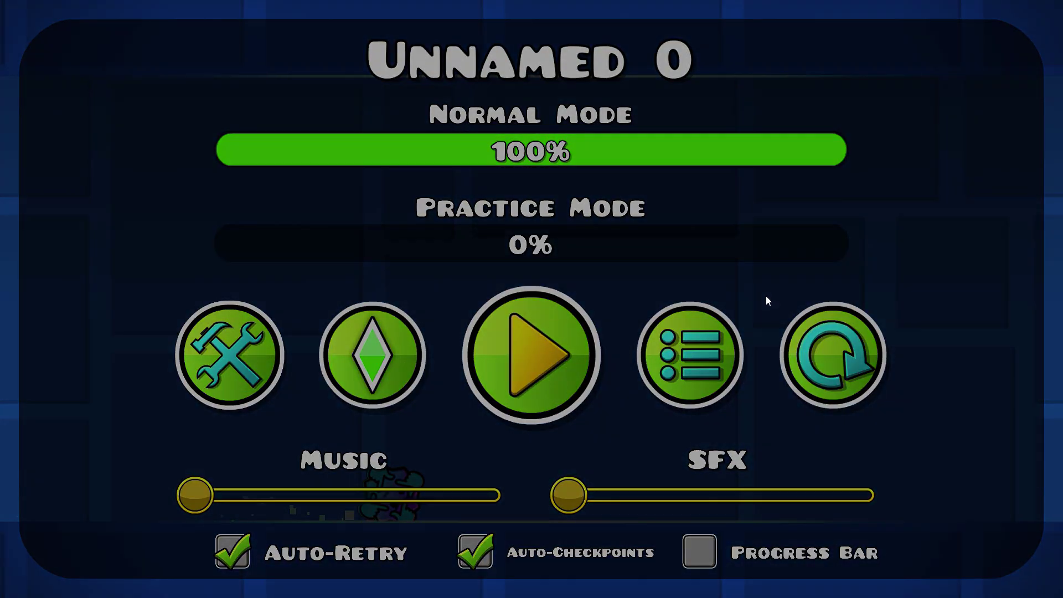